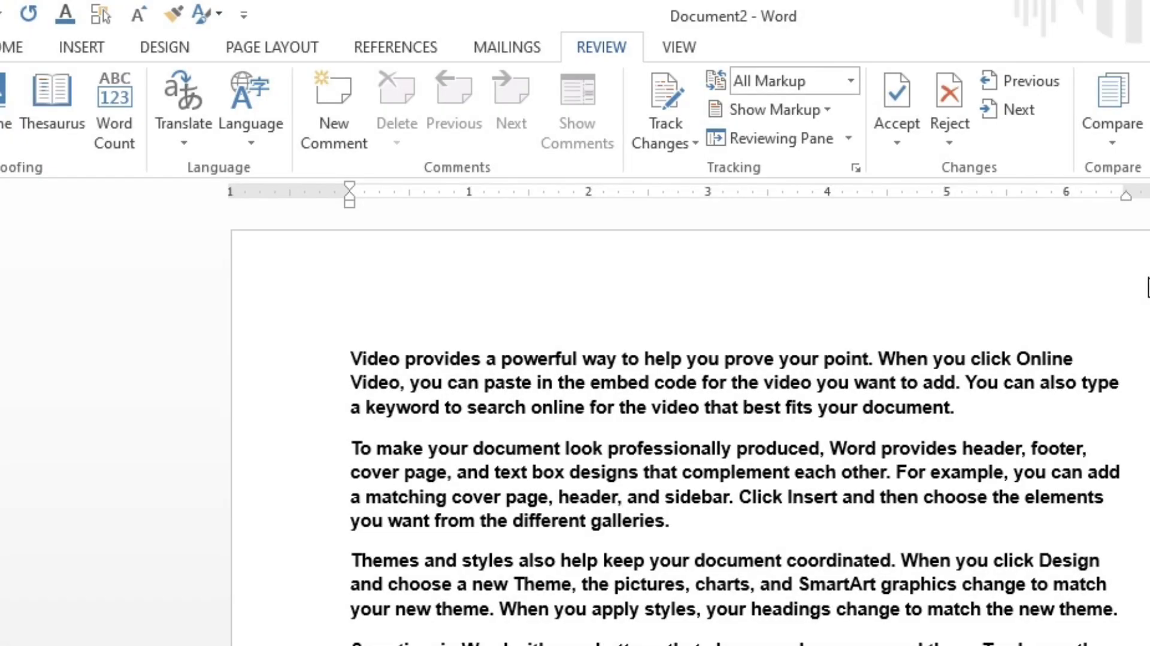
Step: Introduce misspellings into the text: change provides to proovides, document to doclument and header to heeader
left_click(494, 42)
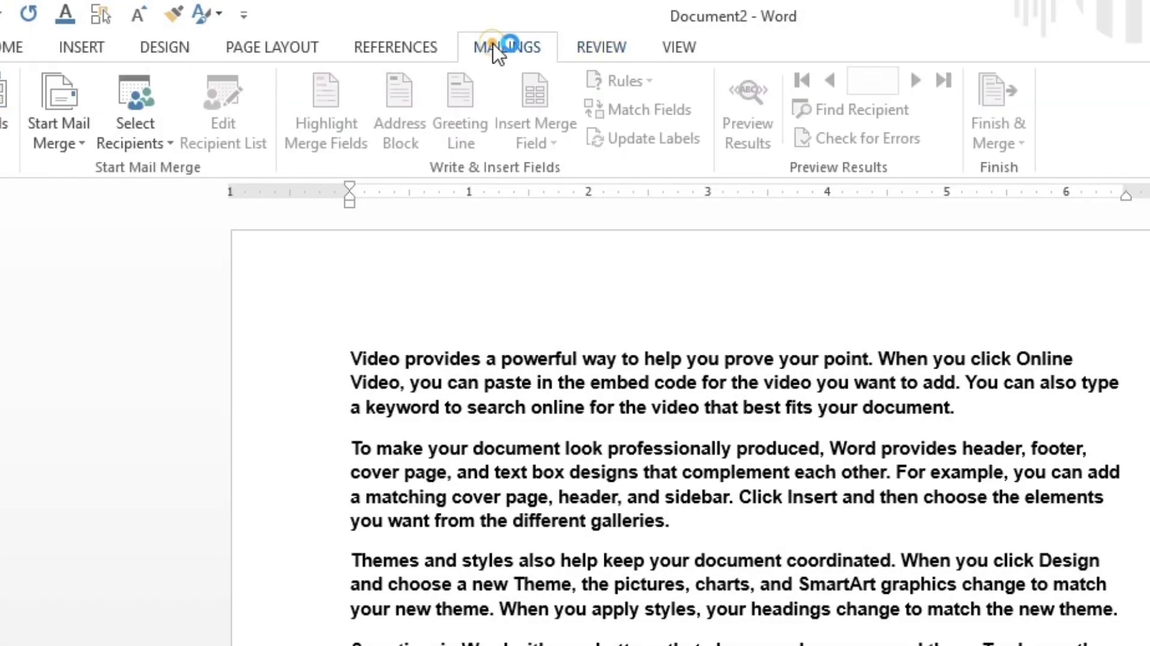
left_click(601, 47)
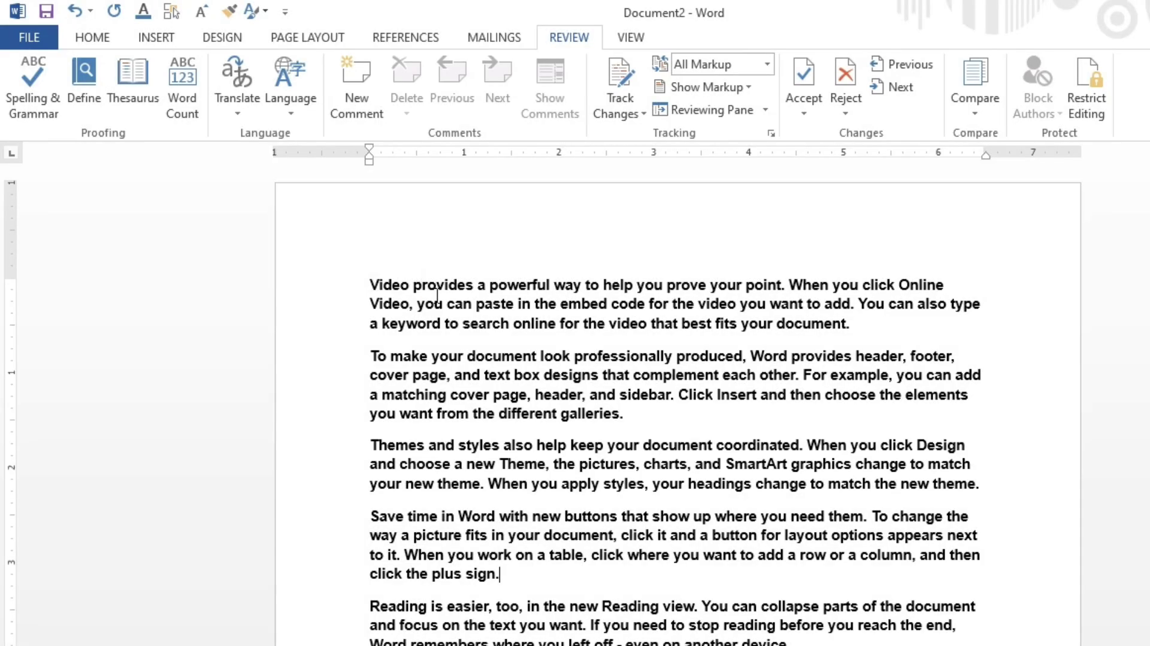
left_click(437, 290)
type("o")
left_click(496, 359)
type("l")
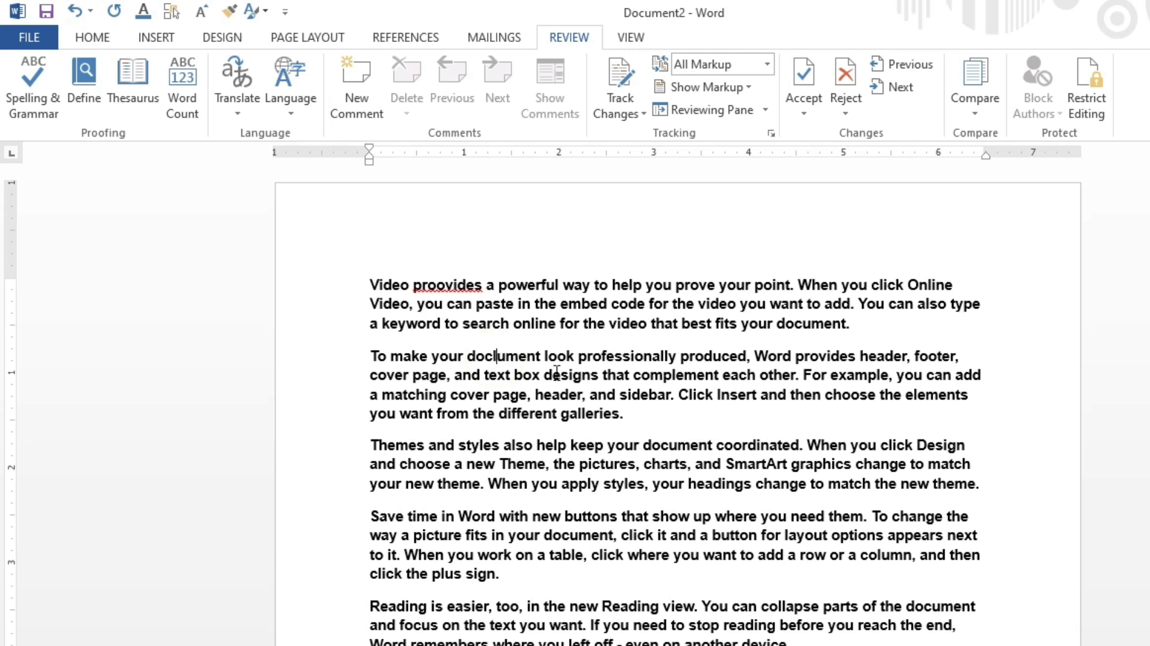
left_click(585, 400)
left_click(553, 394)
type("e")
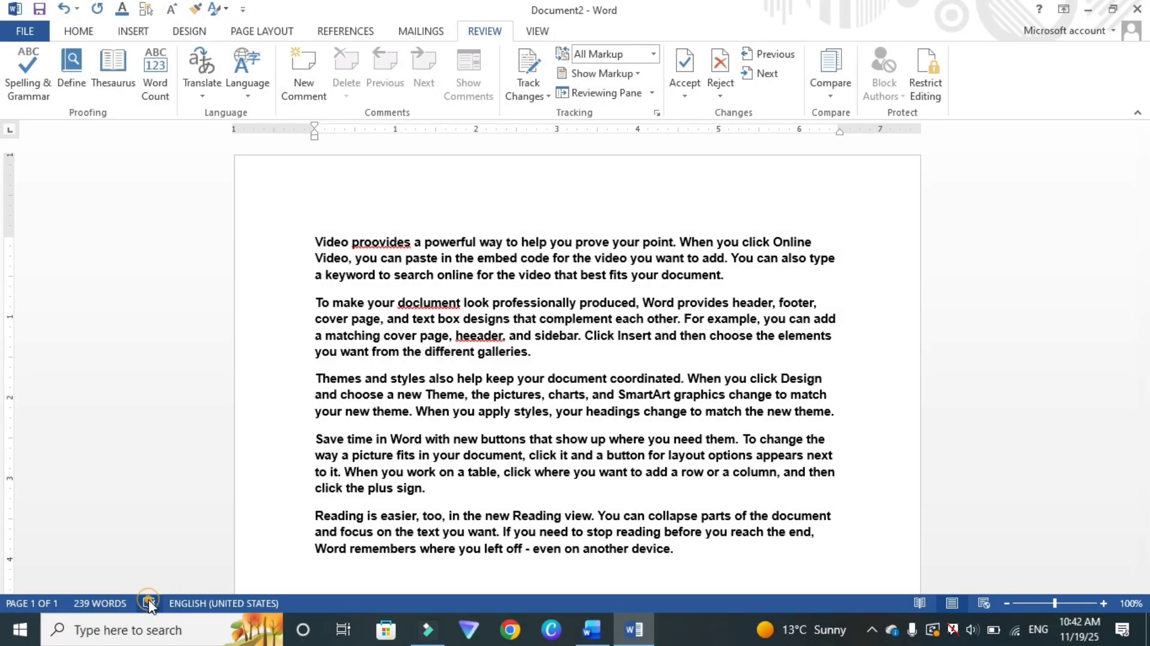
Step: Run the spelling check and change each misspelled word to its suggested correction
left_click(236, 577)
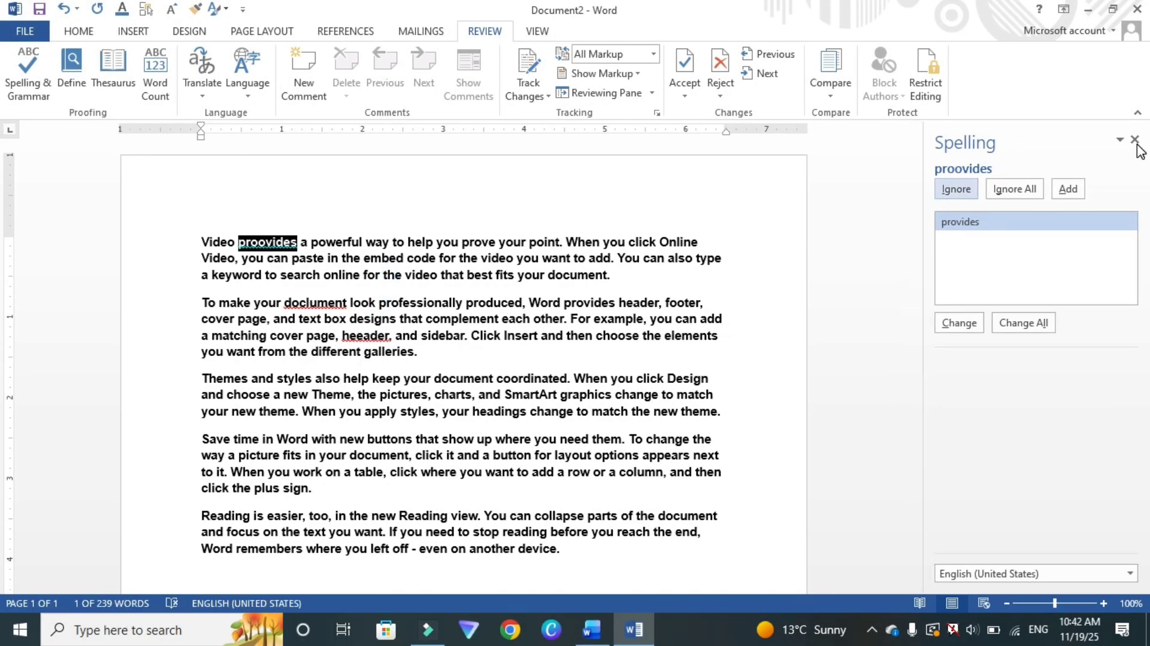
left_click(1135, 141)
left_click(27, 73)
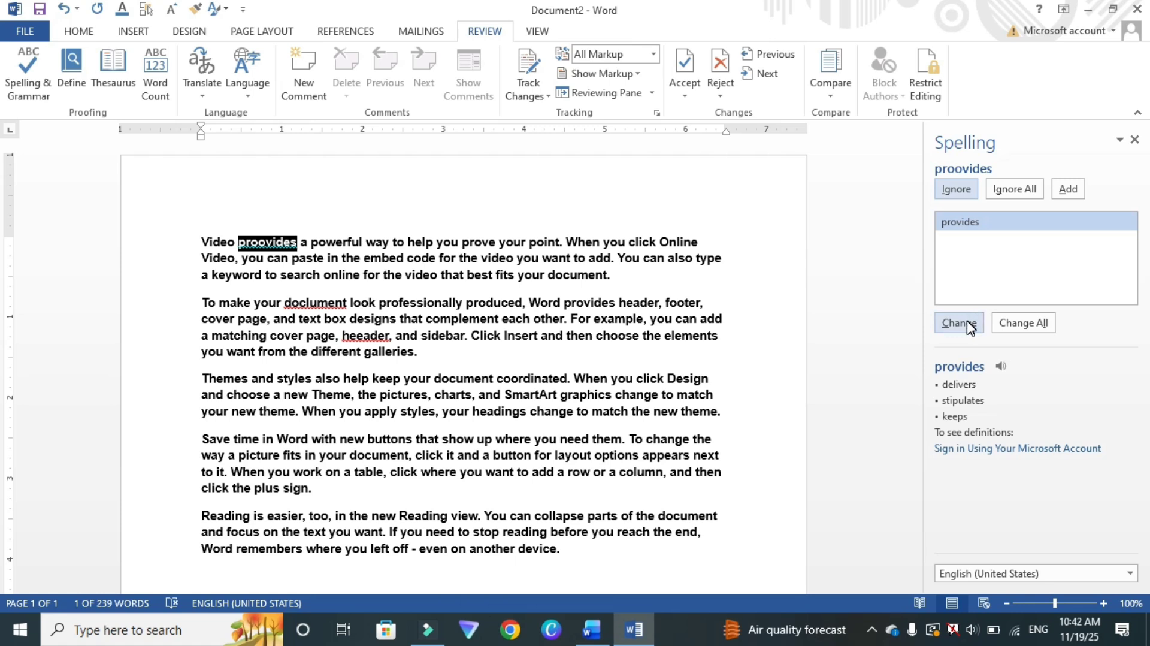
left_click(961, 220)
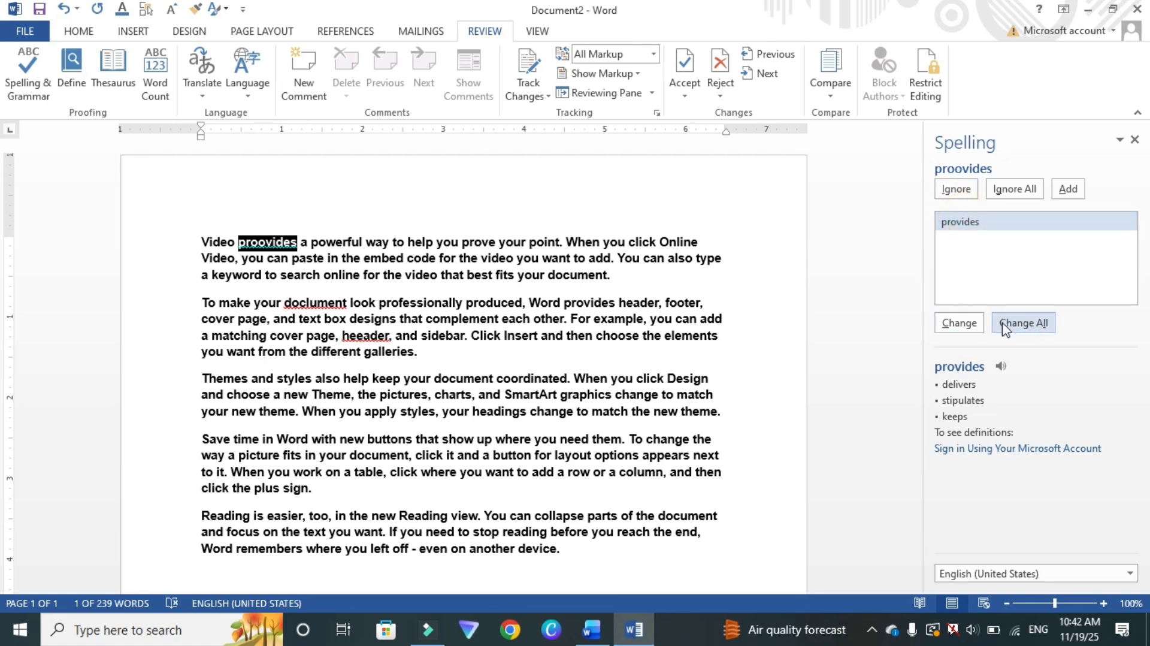
left_click(959, 323)
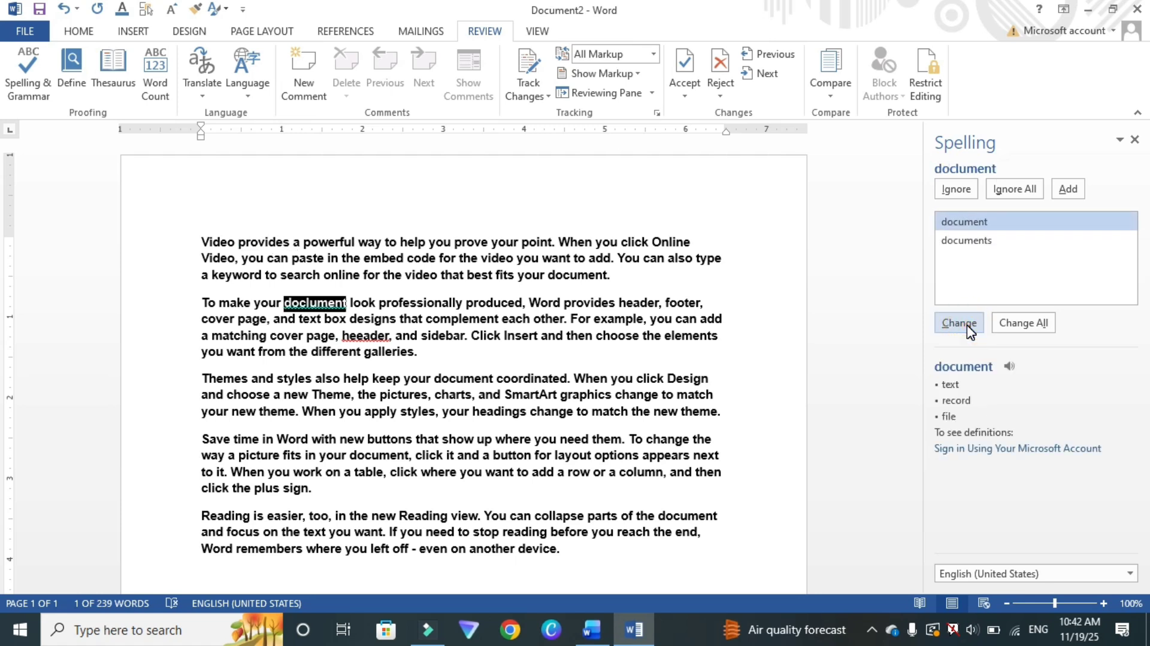
left_click(959, 323)
left_click(967, 326)
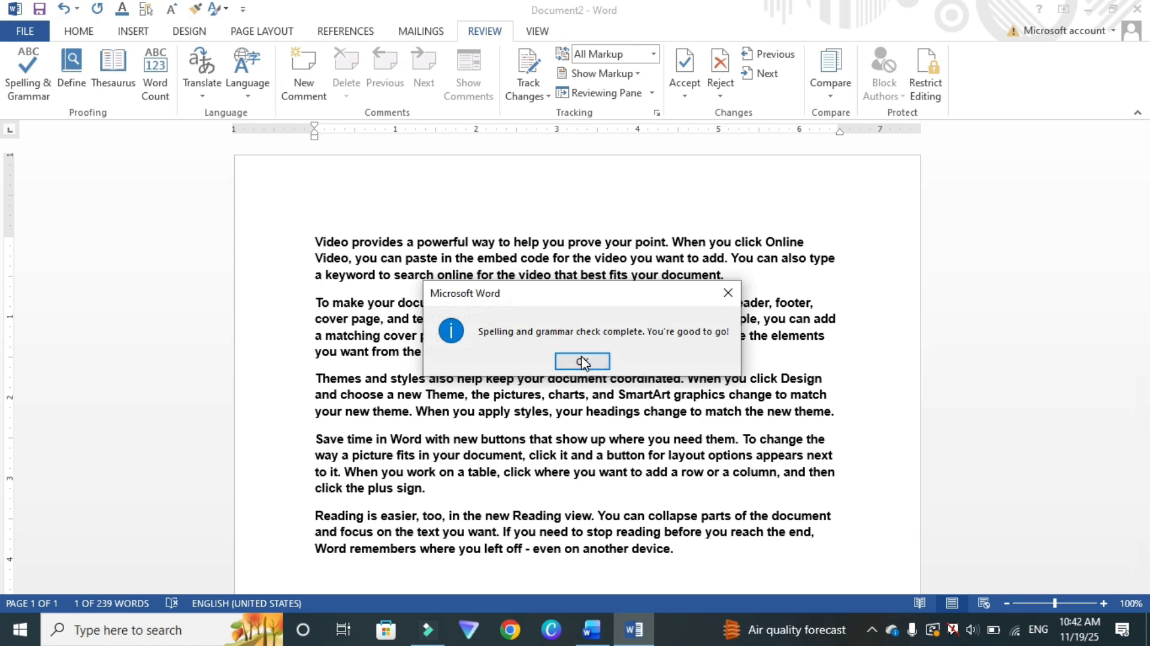
left_click(583, 362)
Step: Select the word Video and browse its synonyms in the Thesaurus, including Movie and its pronunciation
left_click(328, 248)
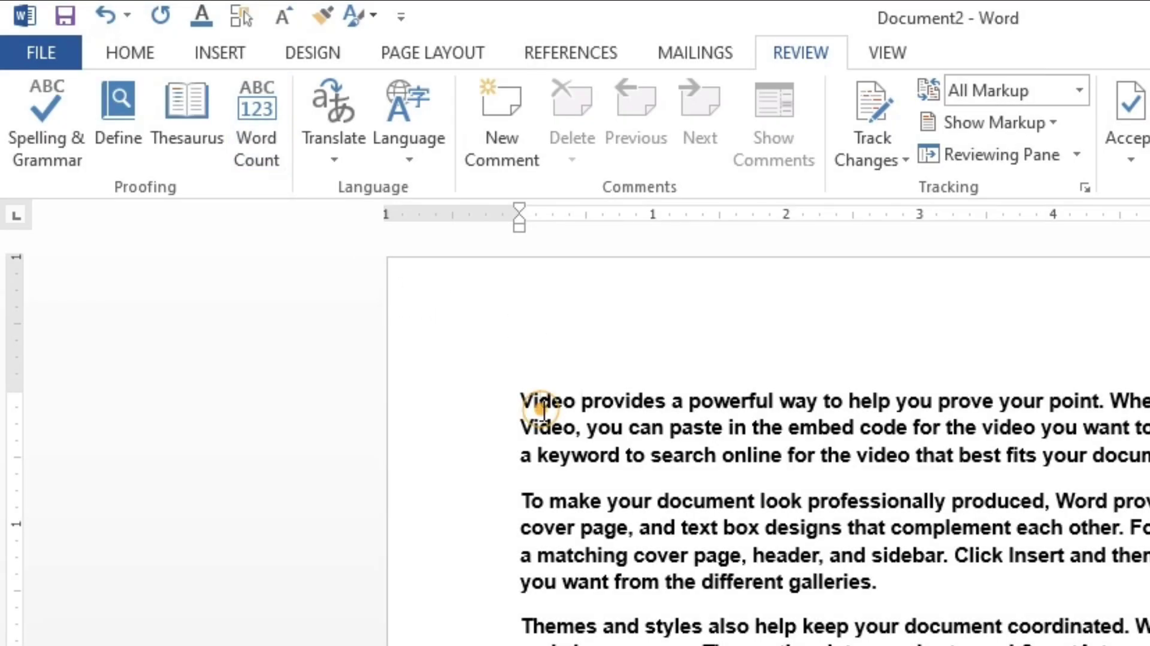
double_click(543, 409)
left_click(125, 132)
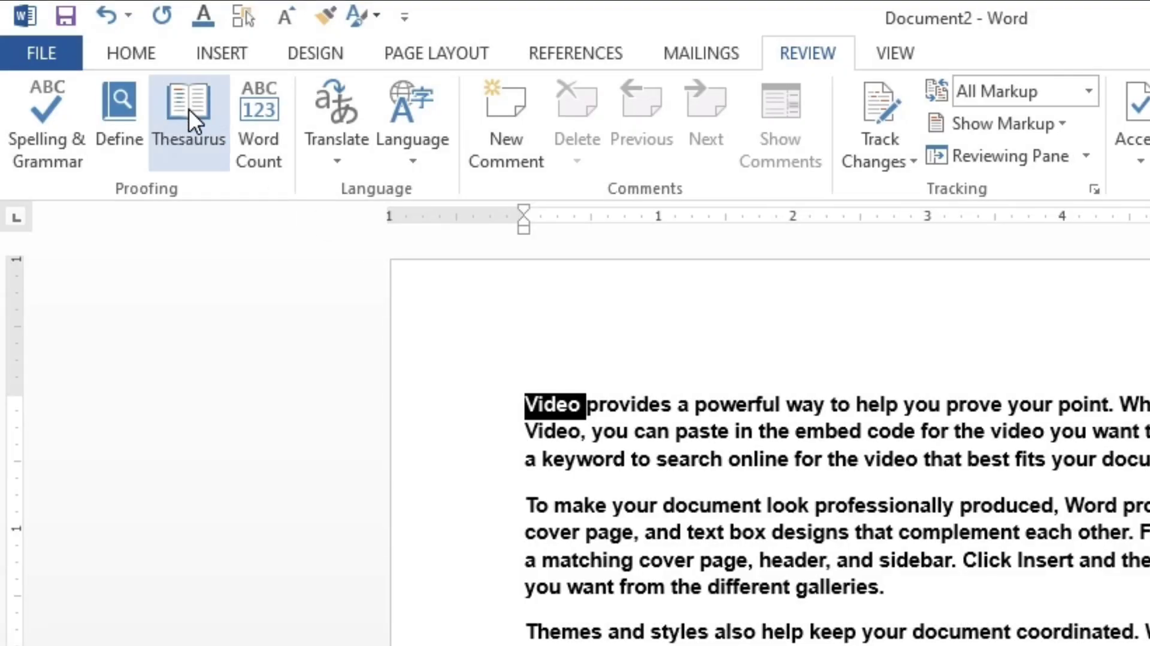
left_click(174, 127)
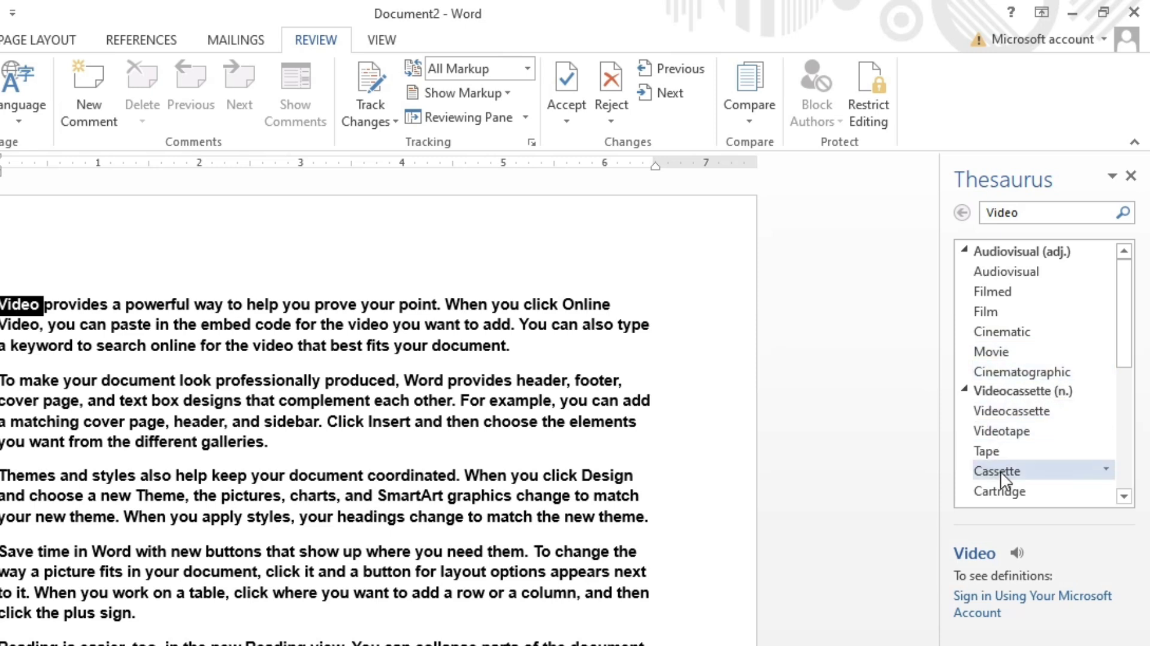
left_click(998, 352)
left_click(1020, 546)
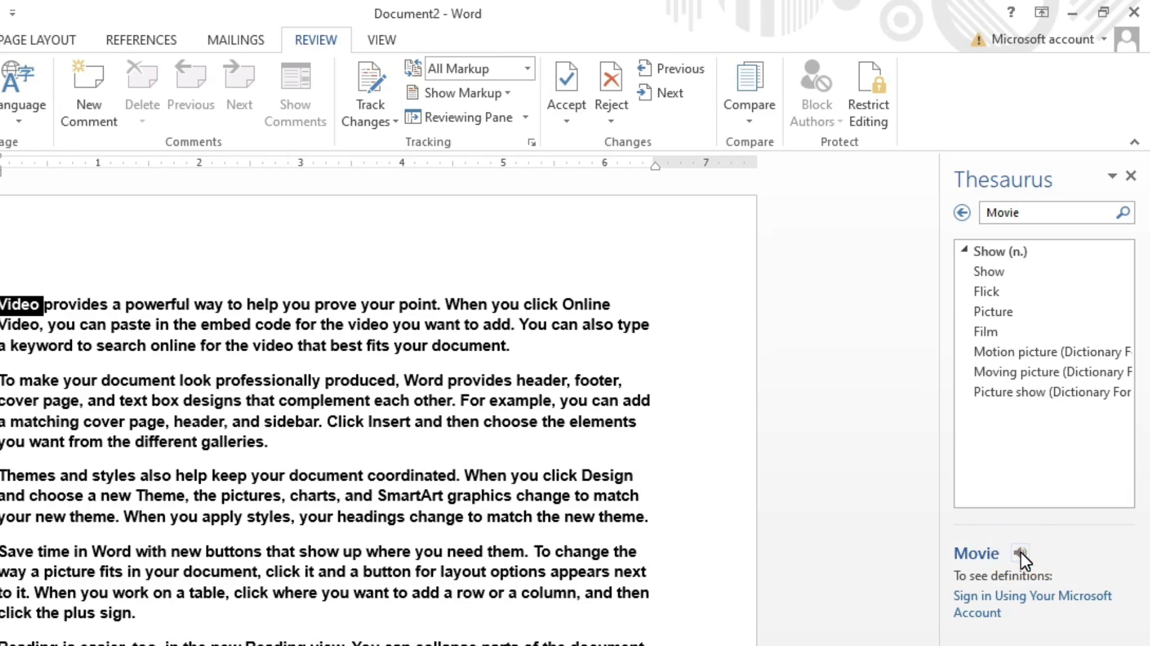
left_click(1131, 175)
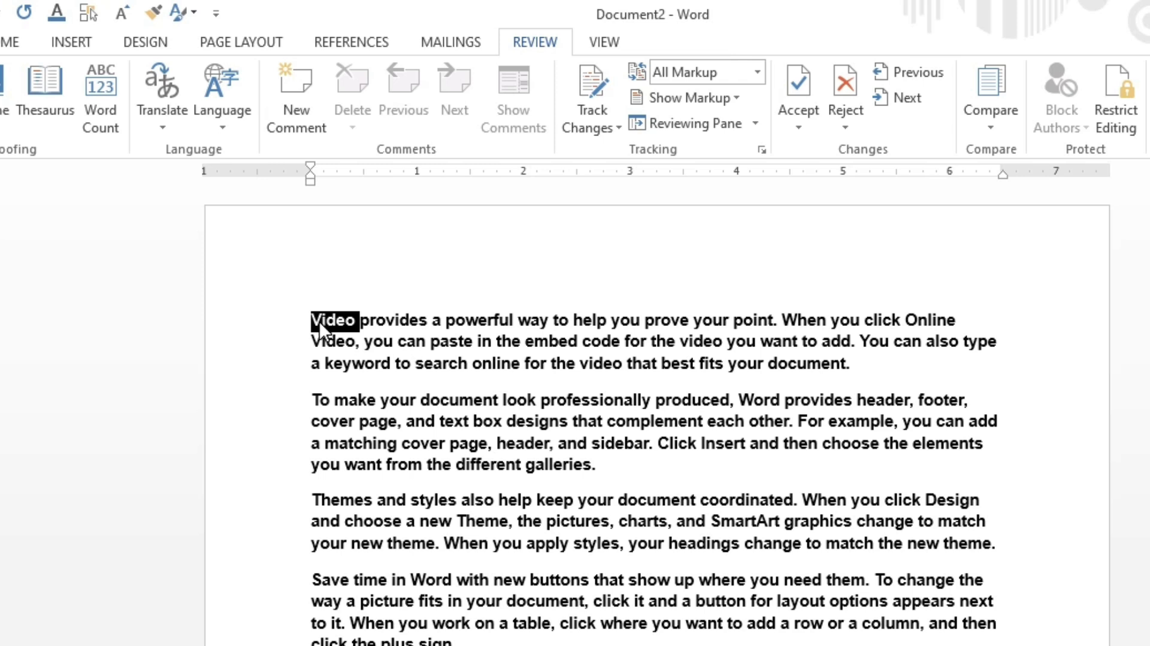
Step: Select the phrase 'Video provides a powerful way' and view its word count
left_click(400, 399)
left_click_drag(312, 302, 778, 278)
left_click(111, 98)
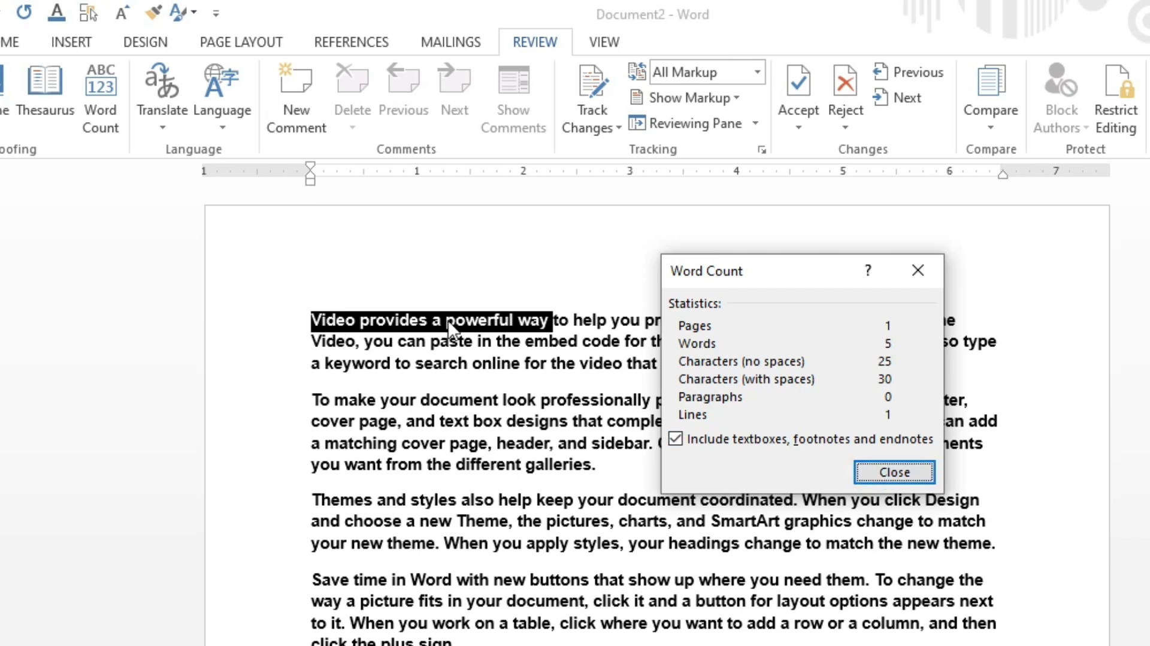
left_click(922, 476)
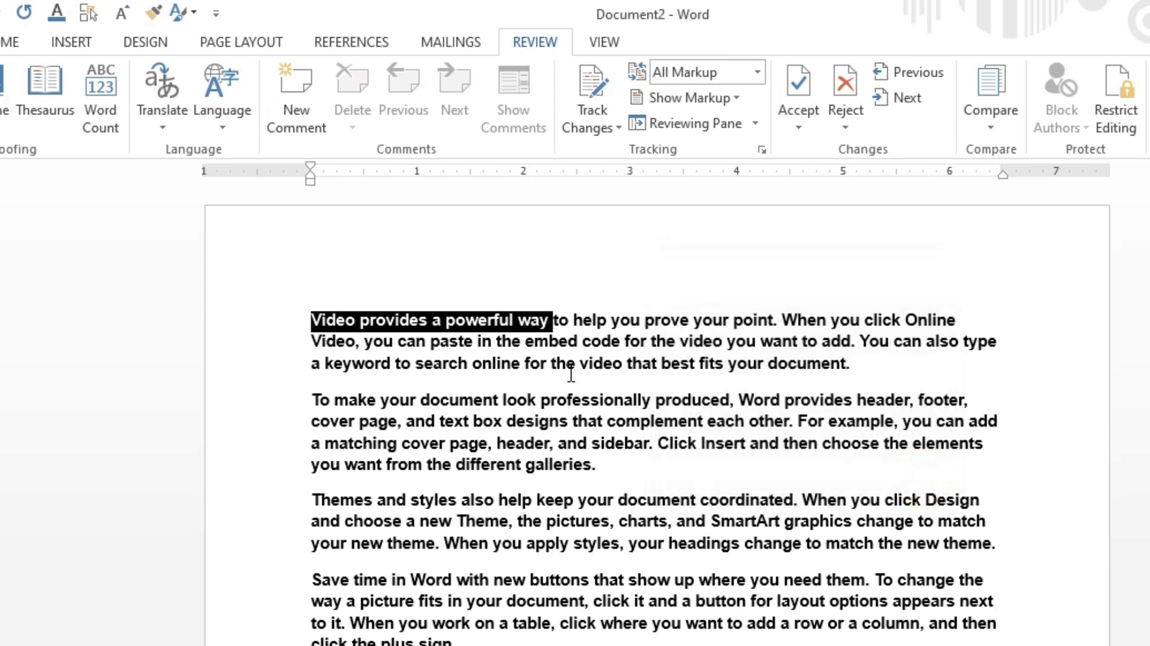
Step: View the word count statistics for the whole document
left_click(563, 366)
left_click(101, 125)
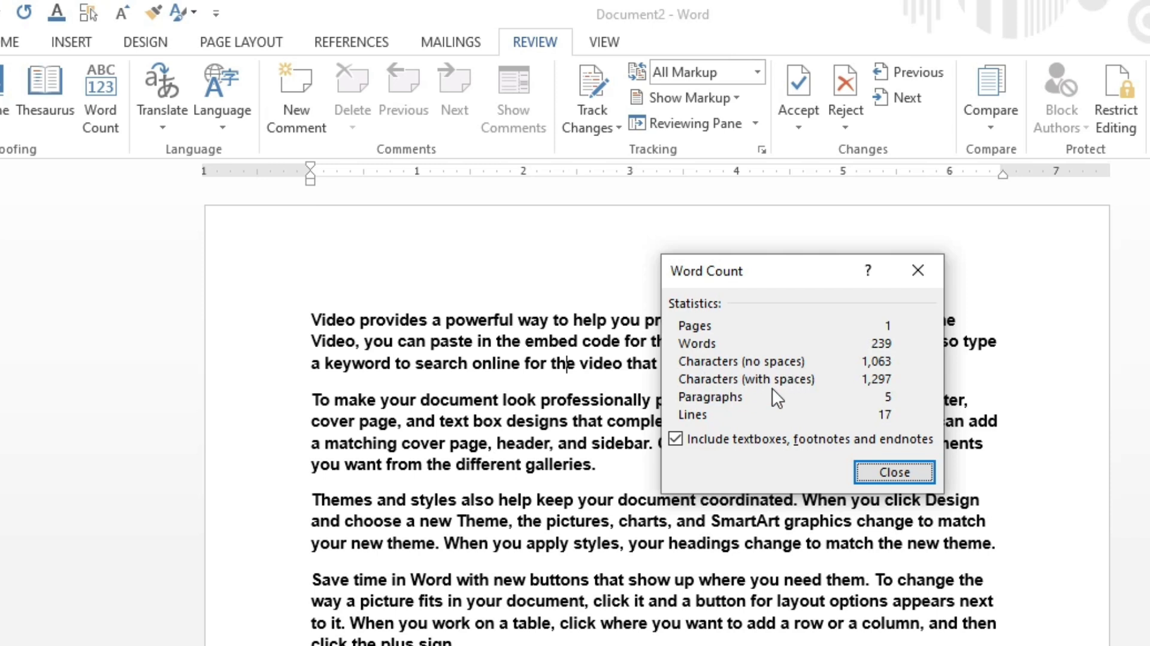
left_click(864, 468)
left_click(113, 612)
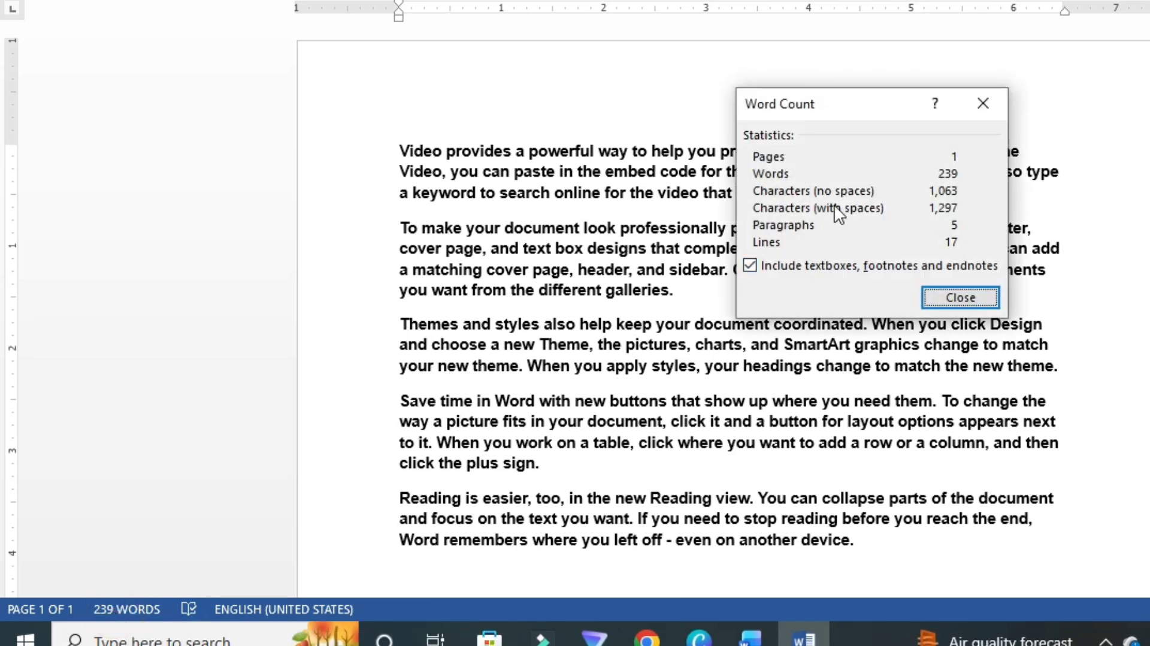
left_click(961, 295)
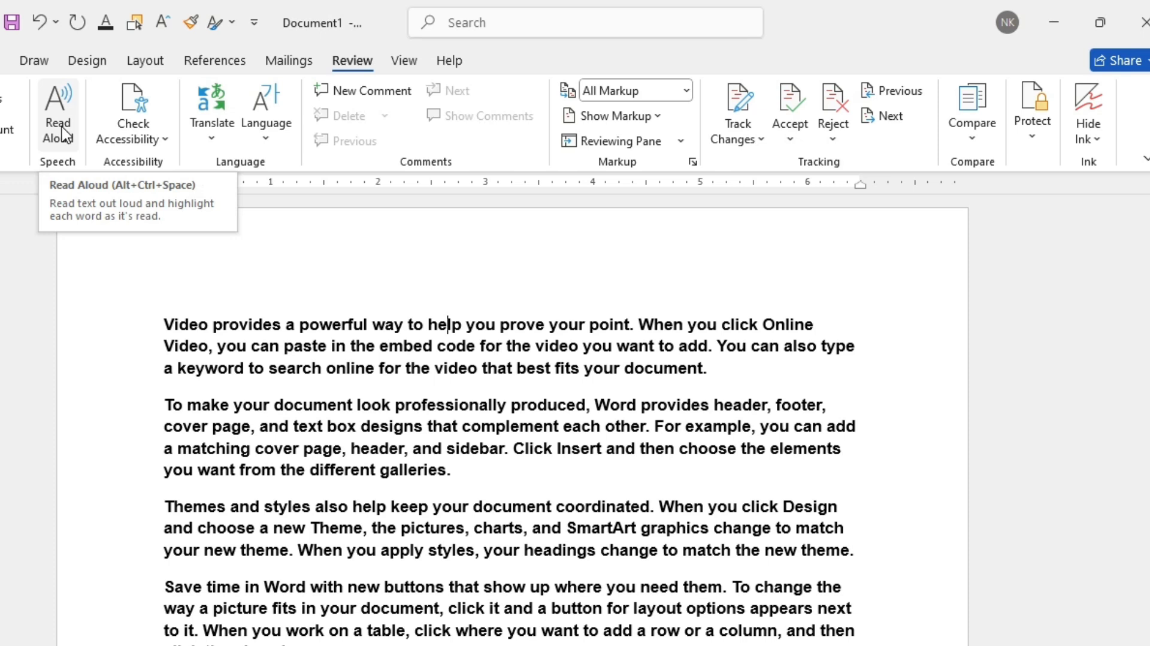
Step: Start Read Aloud on the document, pause it and close the reading controls
left_click(60, 131)
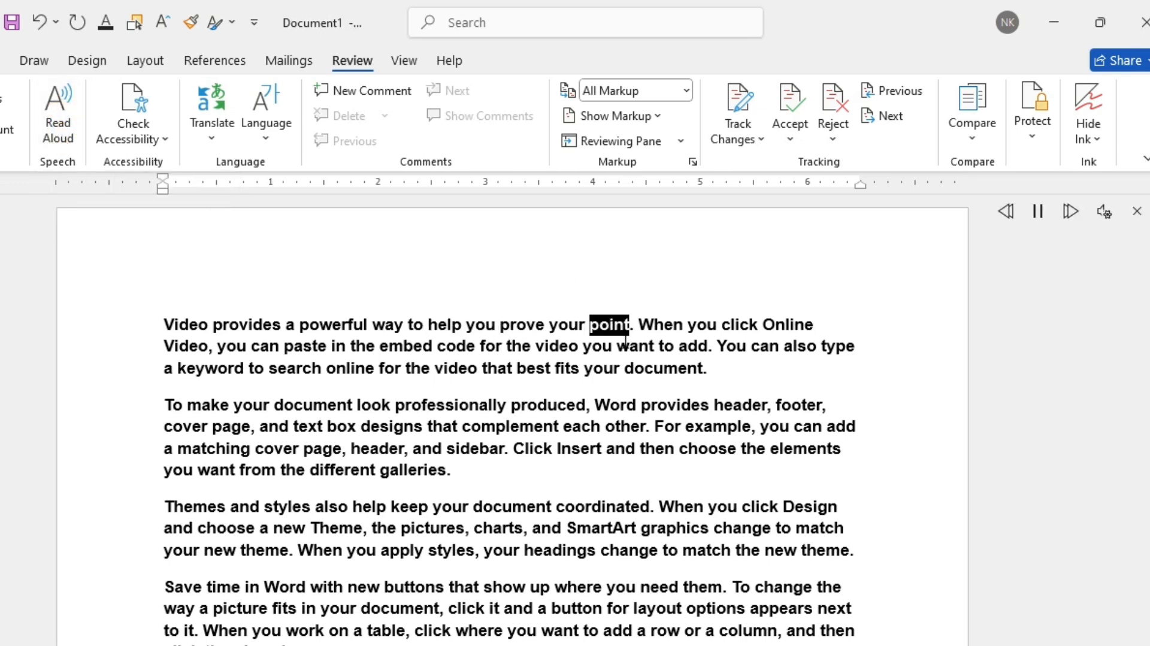
left_click(1038, 212)
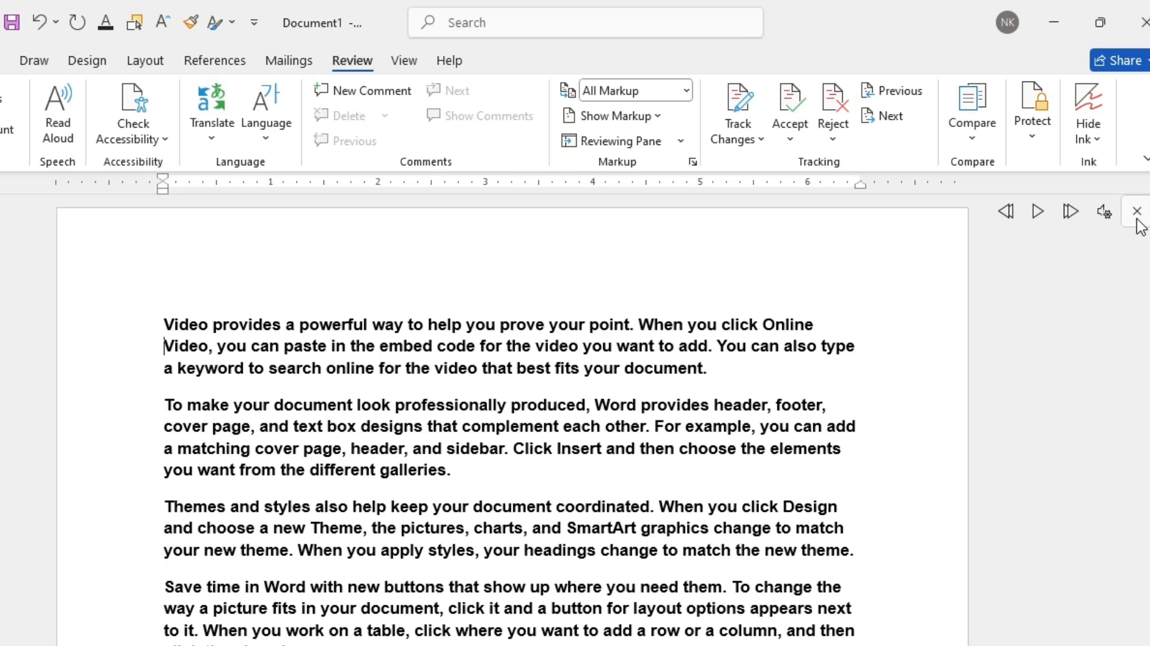
left_click(1138, 219)
Step: Open the Accessibility Assistant and set the first paragraph's font colour to White, Background 1, Darker 5%
left_click(137, 108)
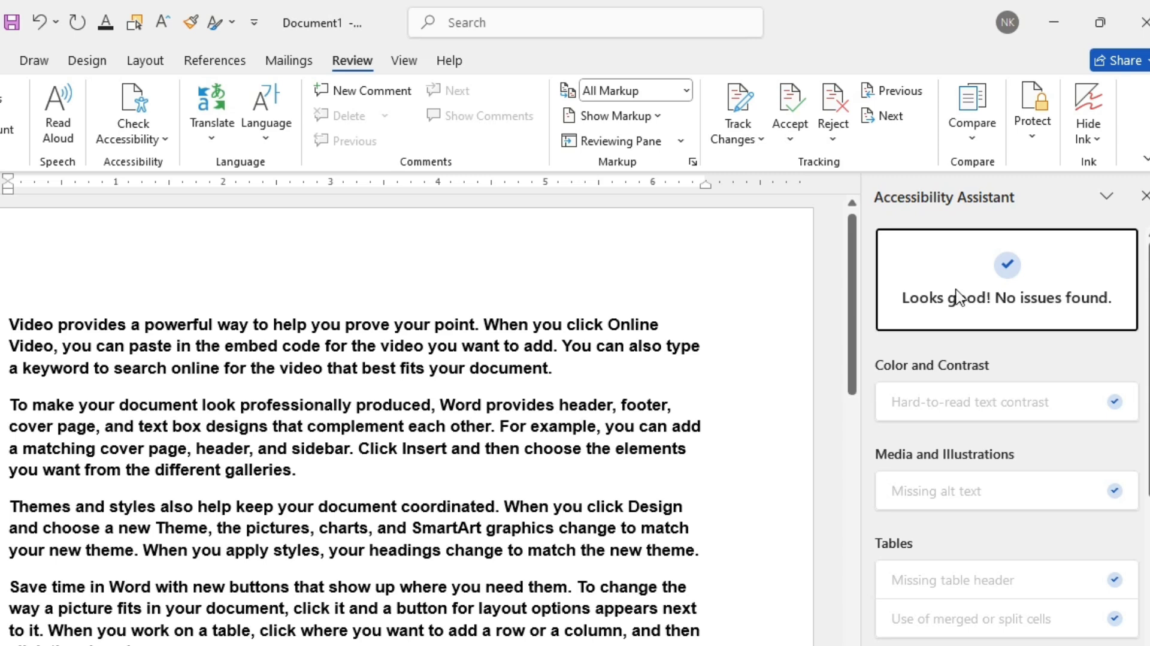
left_click(360, 367)
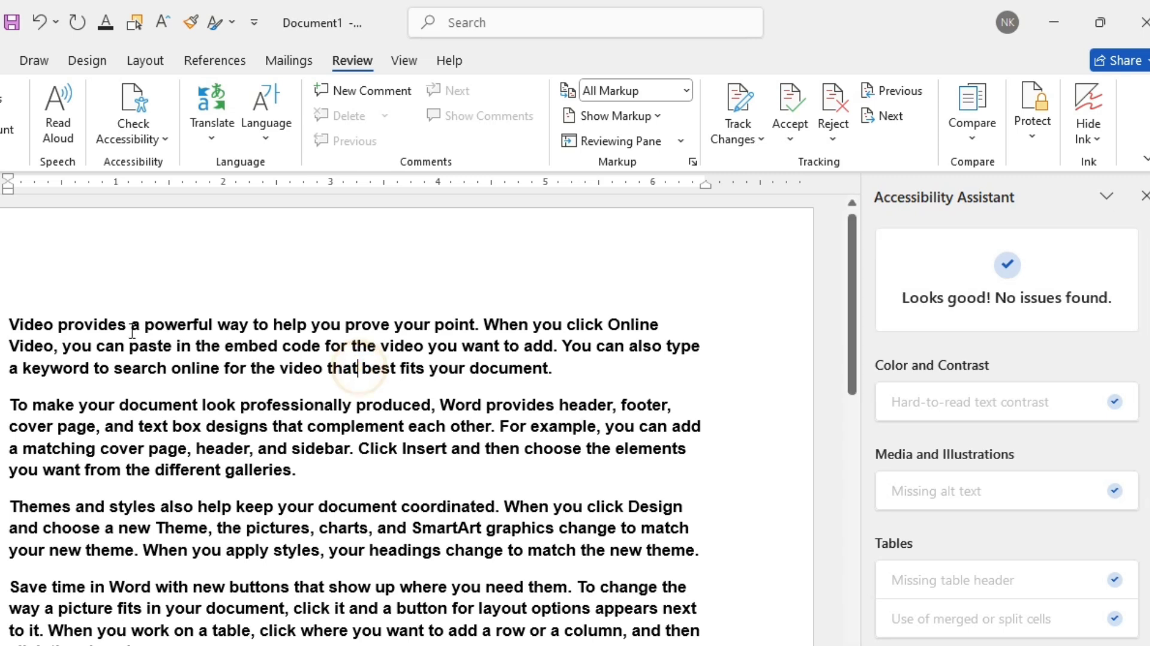
left_click_drag(2, 321, 577, 370)
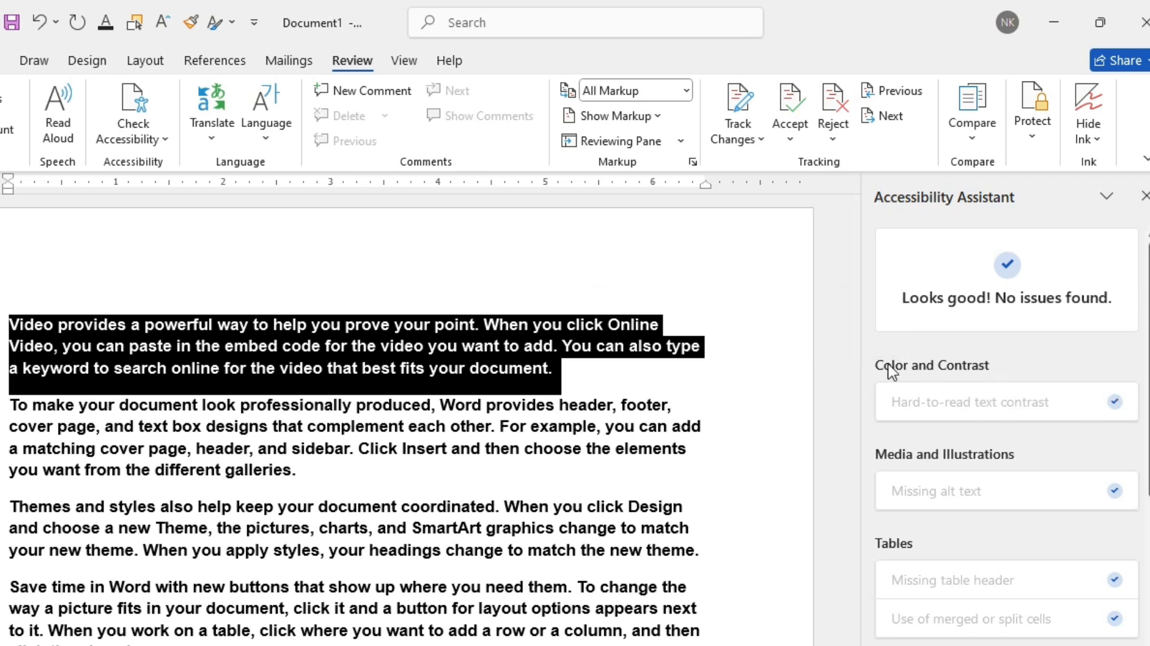
left_click(0, 61)
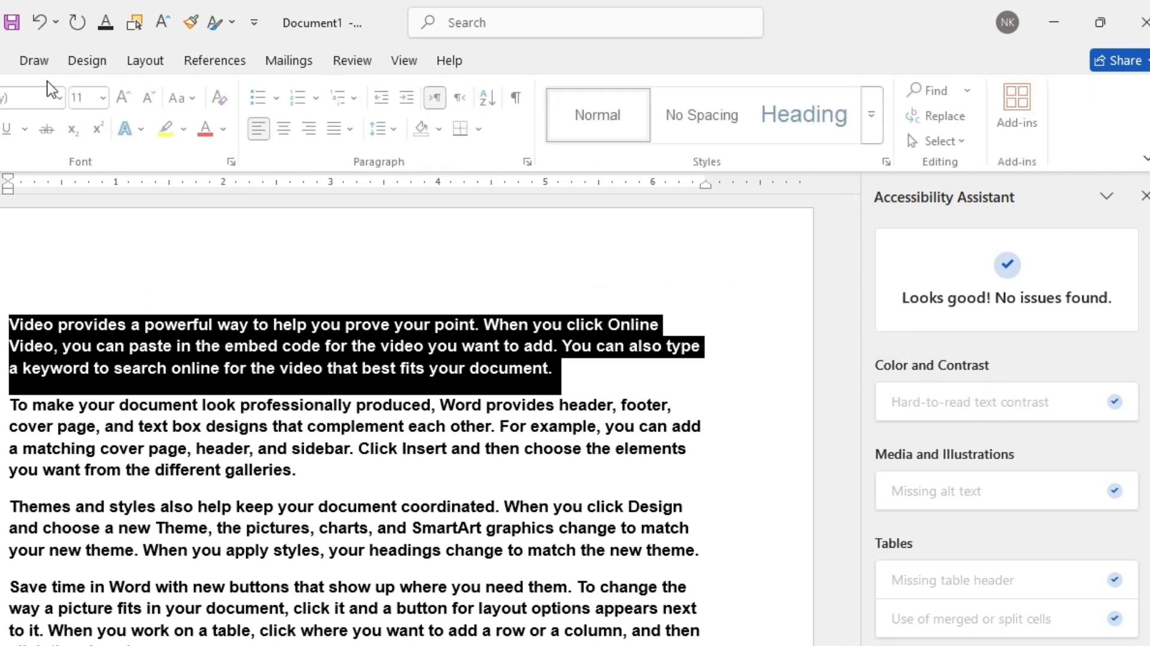
left_click(224, 129)
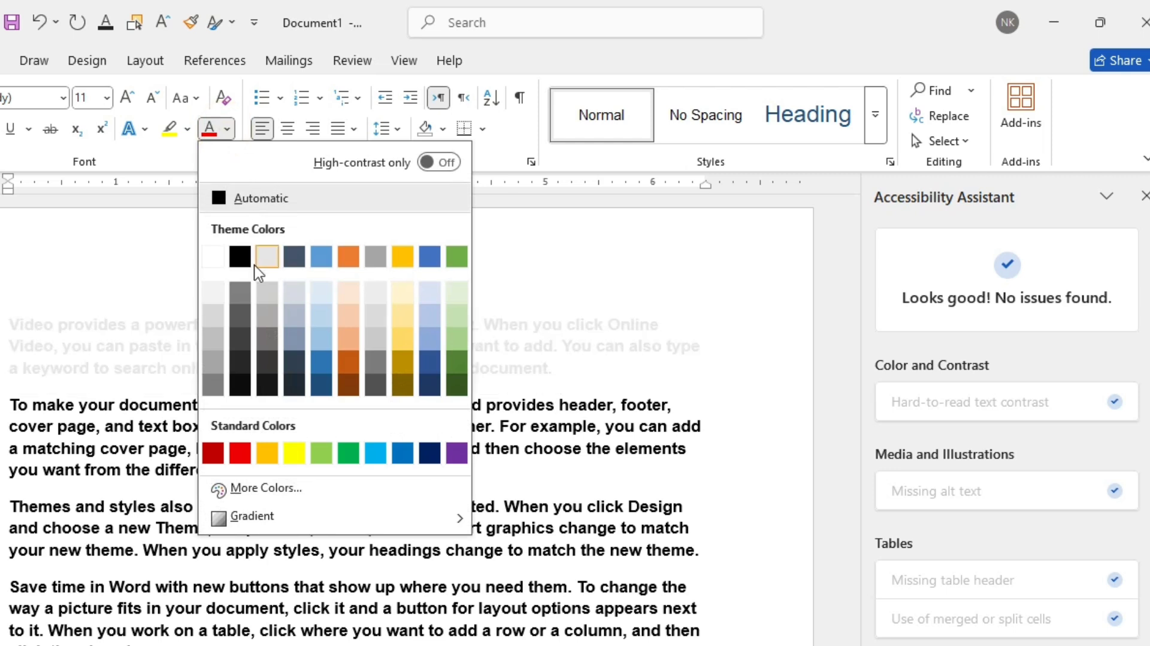
left_click(212, 296)
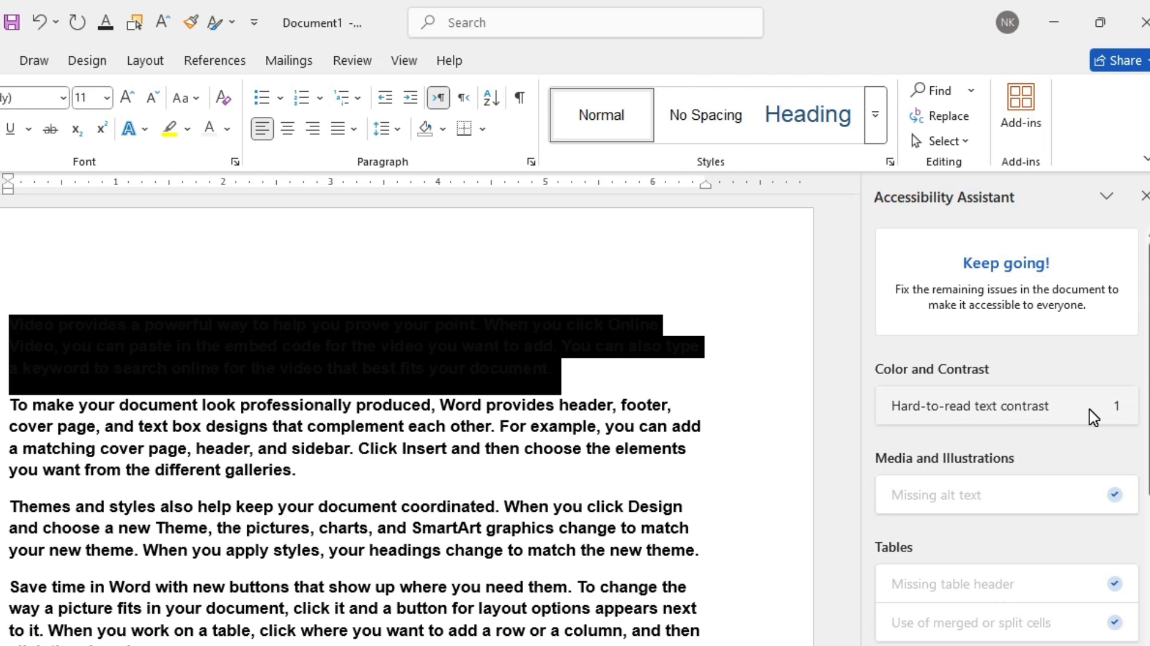
Step: Resolve the hard-to-read text contrast issue by applying the suggested black colour, then close the Accessibility Assistant
left_click(665, 427)
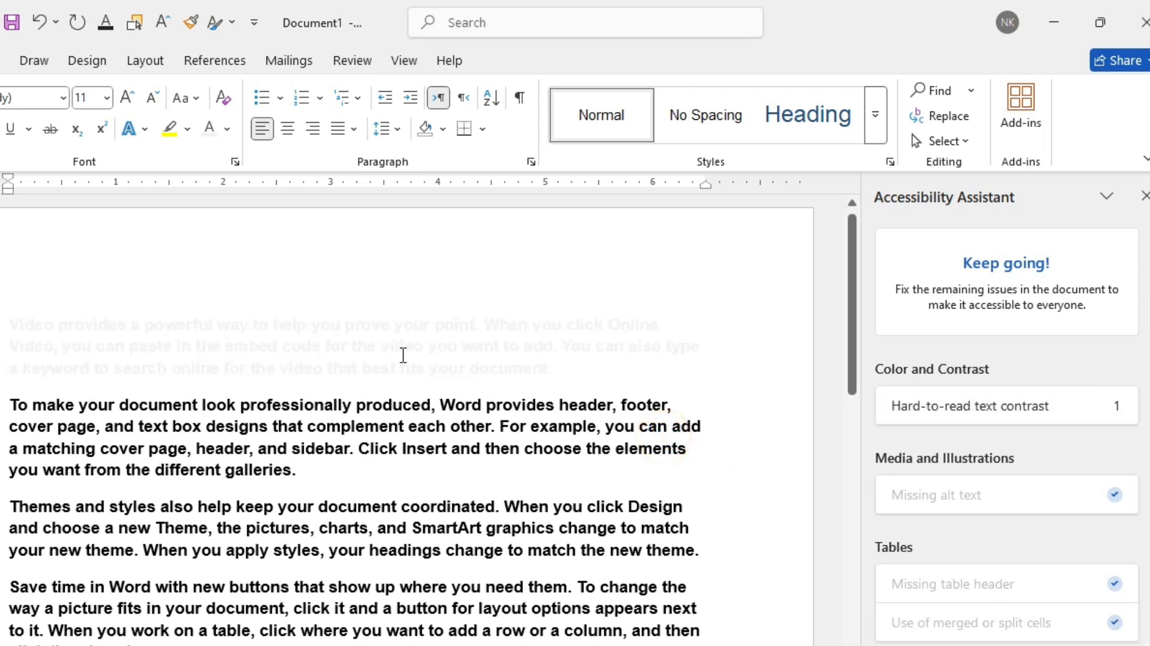
left_click(1065, 405)
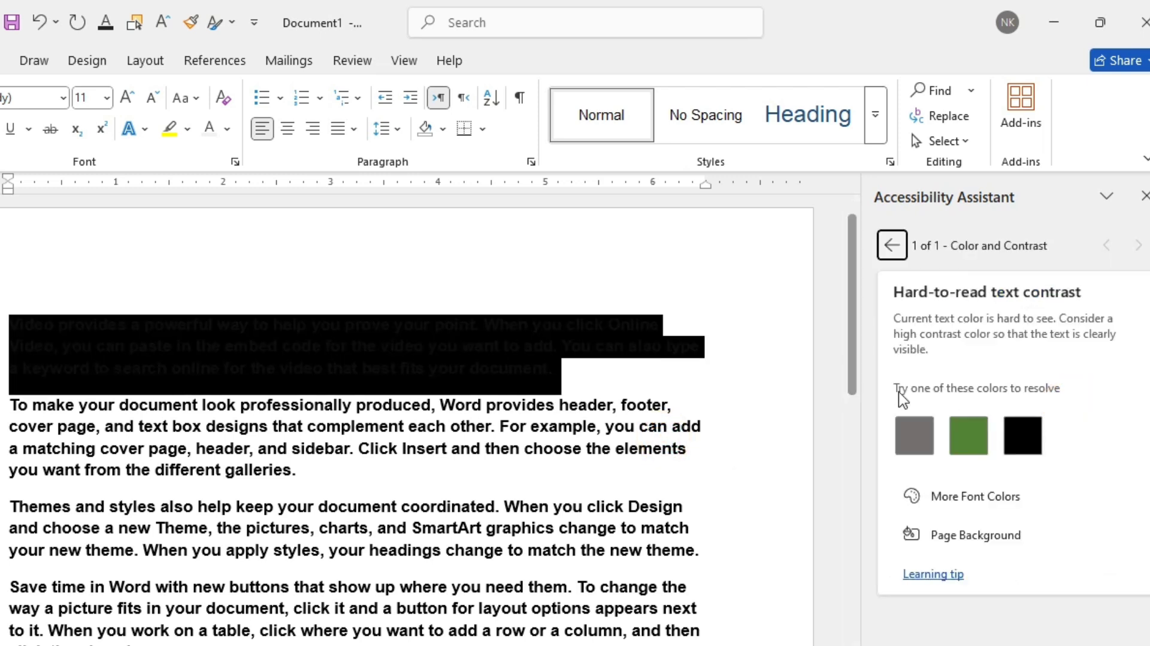
left_click(1022, 435)
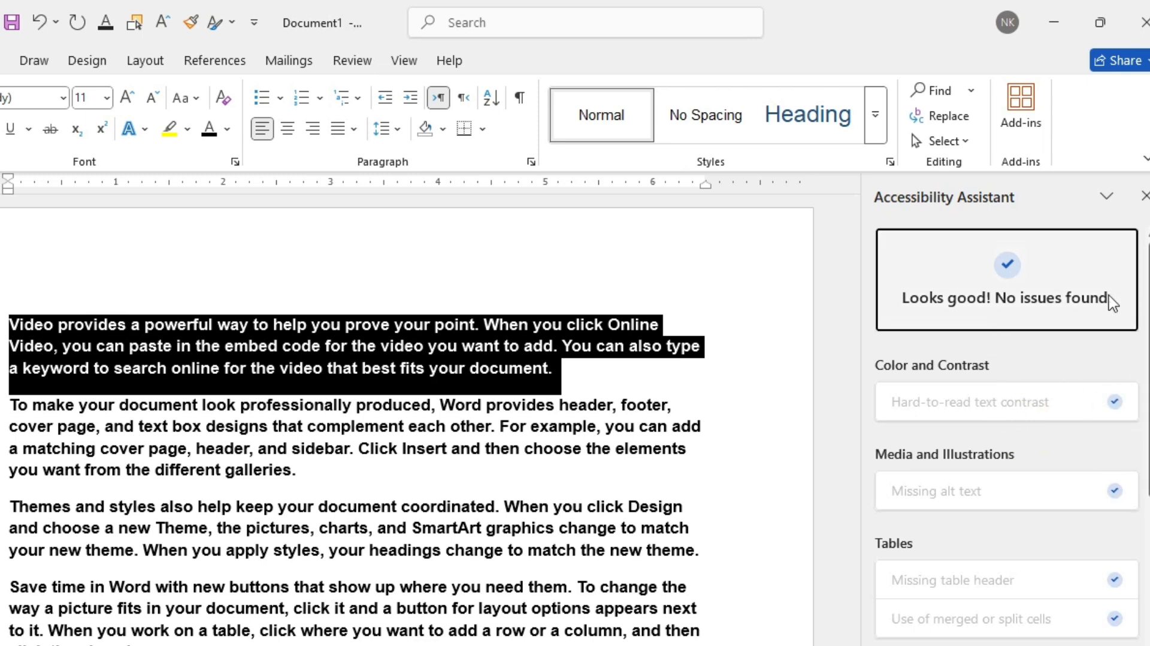
left_click(390, 440)
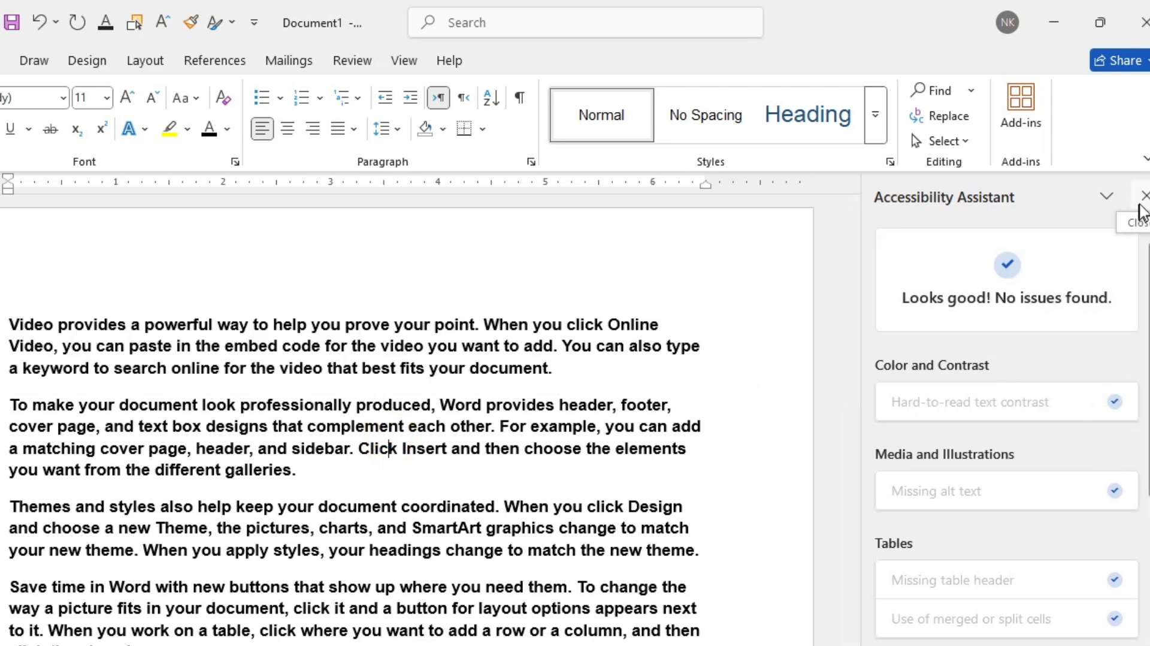
left_click(1144, 196)
Step: Select the first paragraph and translate the selection with the Translator
left_click(352, 59)
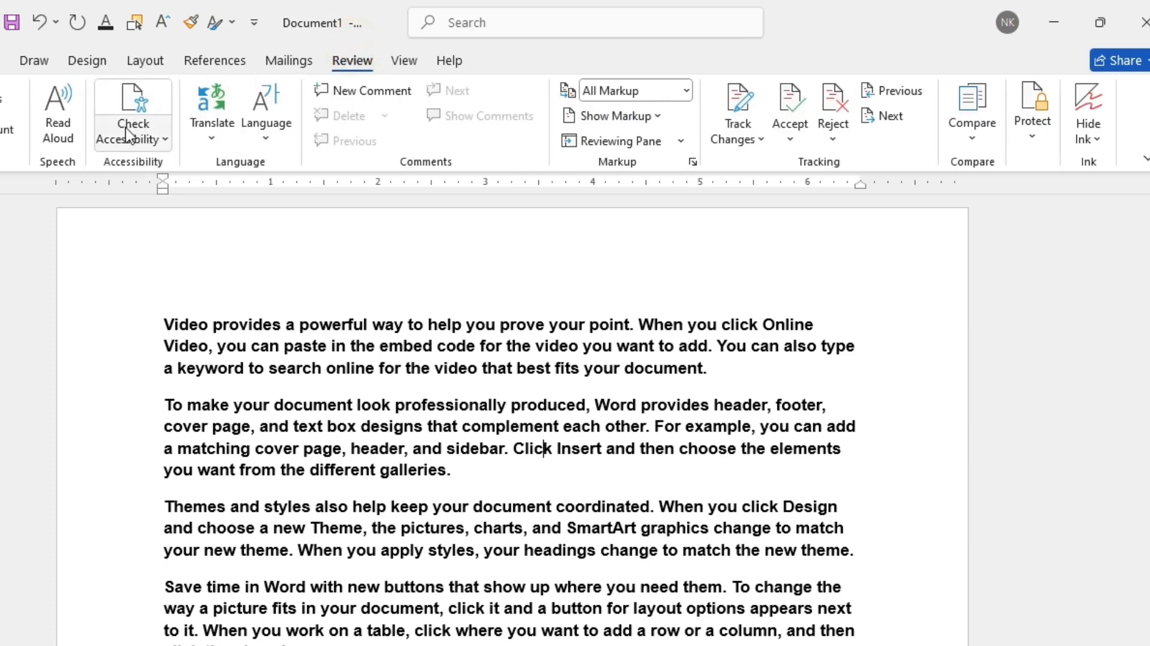
left_click(127, 143)
left_click(239, 172)
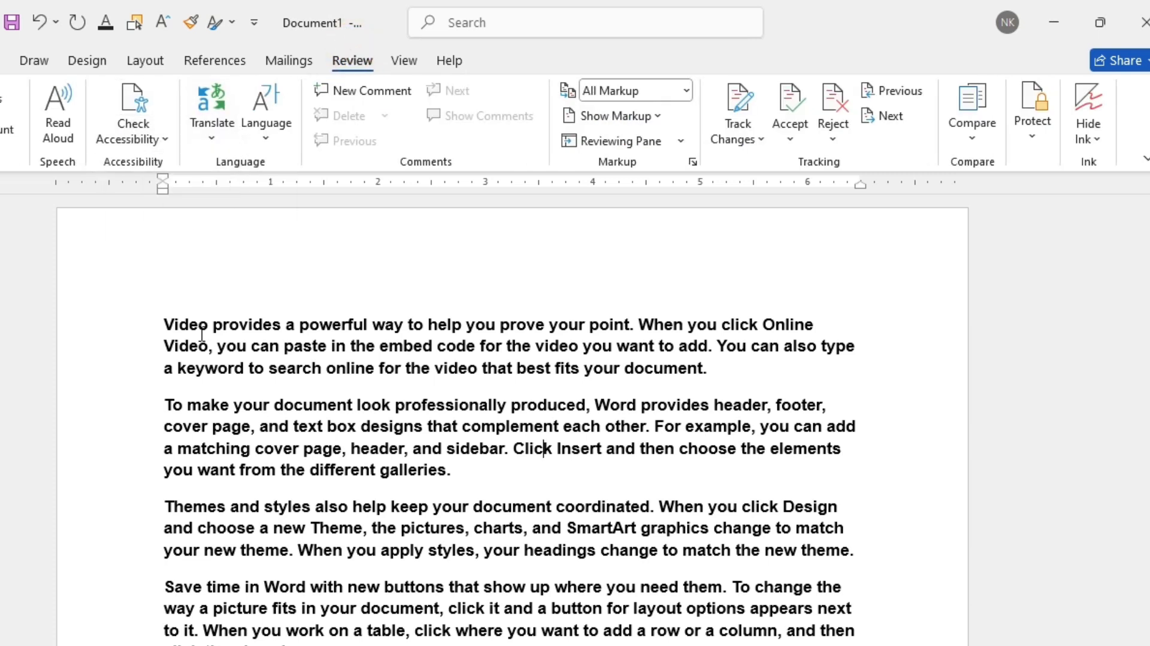
left_click_drag(160, 322, 747, 366)
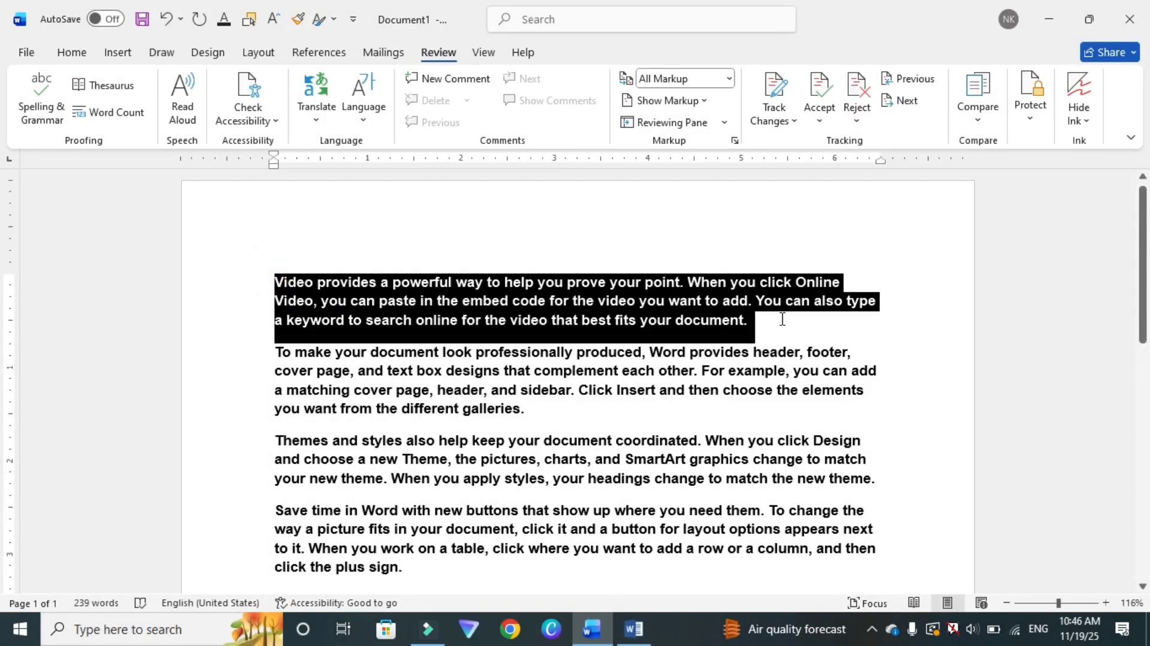
left_click(316, 111)
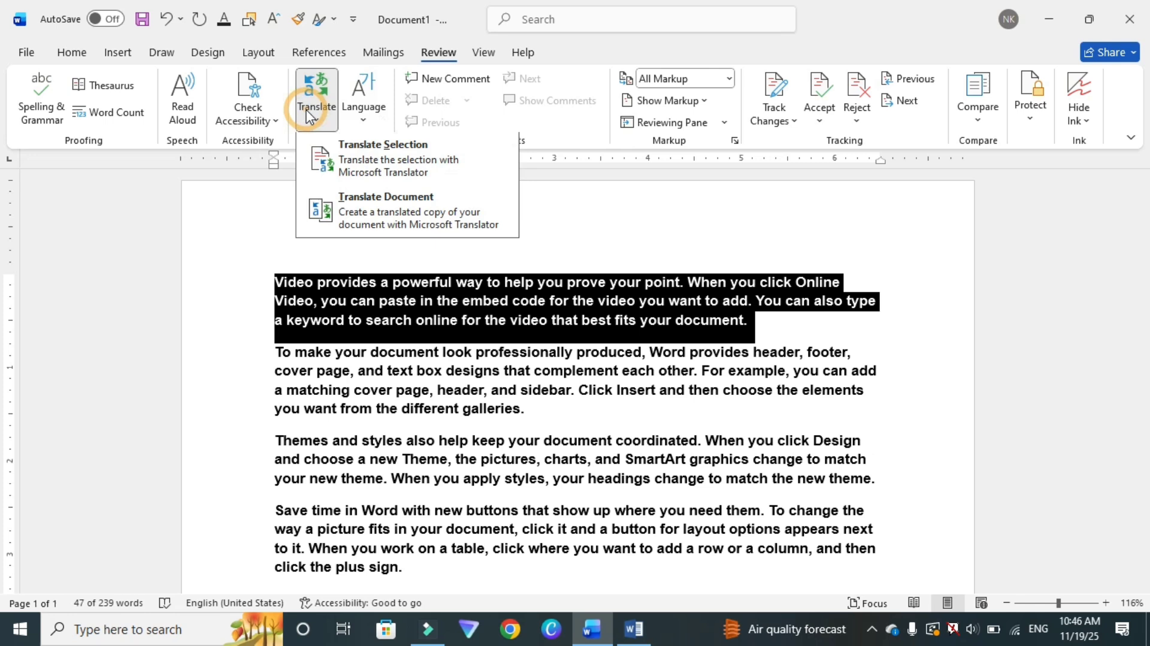
left_click(375, 168)
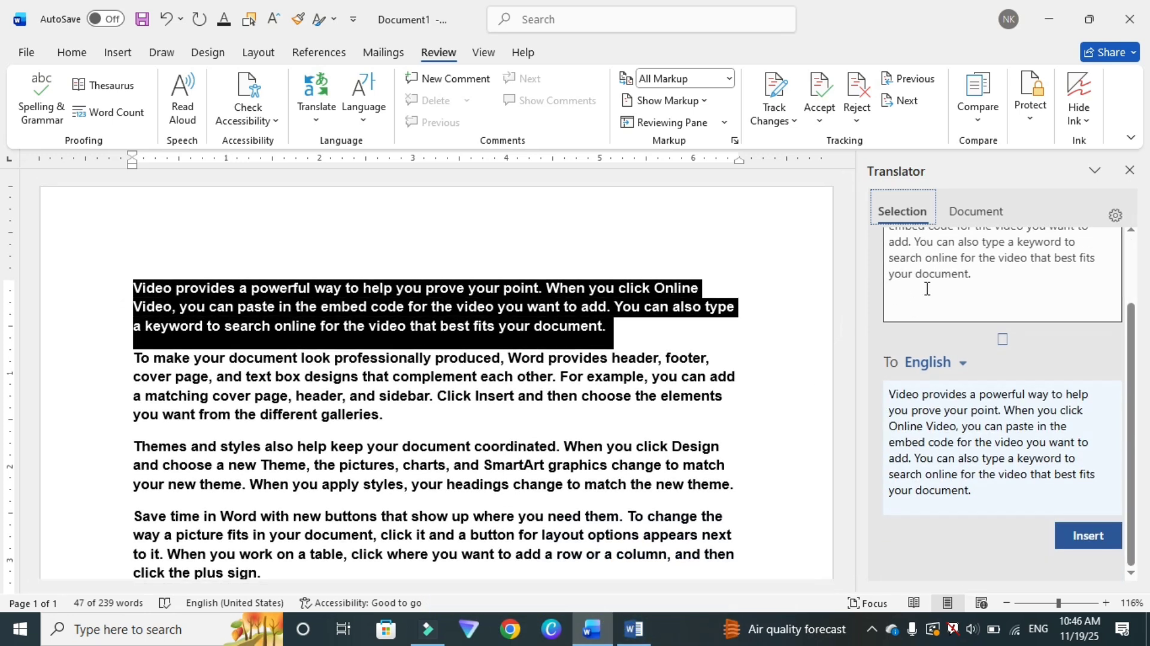
Step: Set the translation's target language to Urdu
scroll(930, 286, "up", 3)
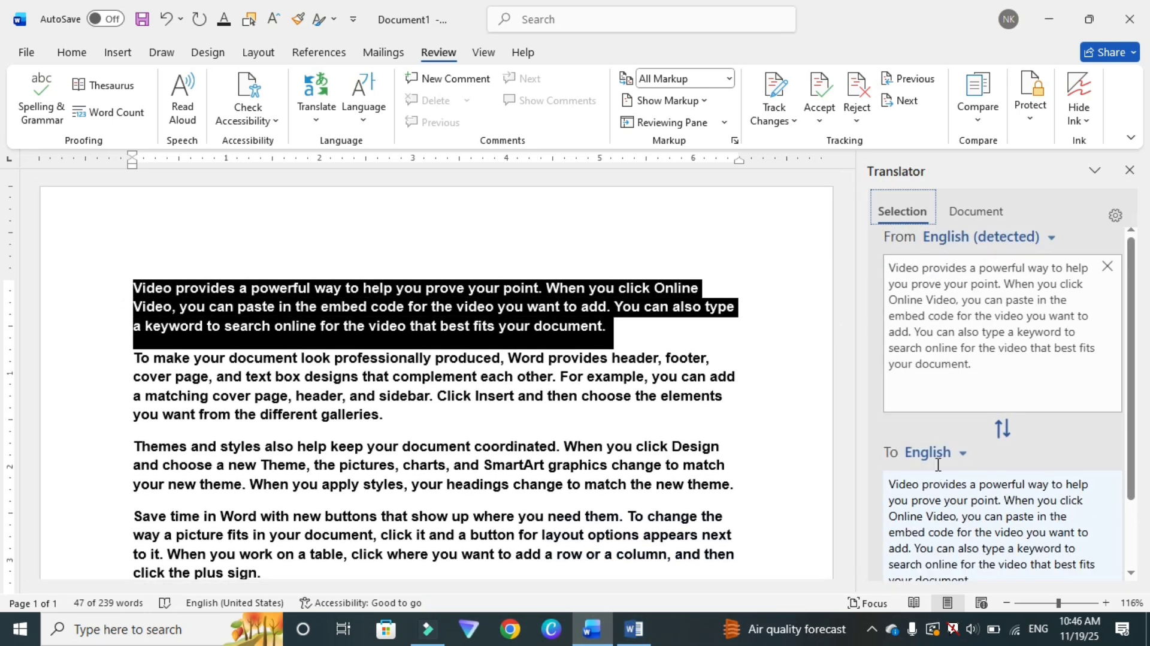
left_click(964, 455)
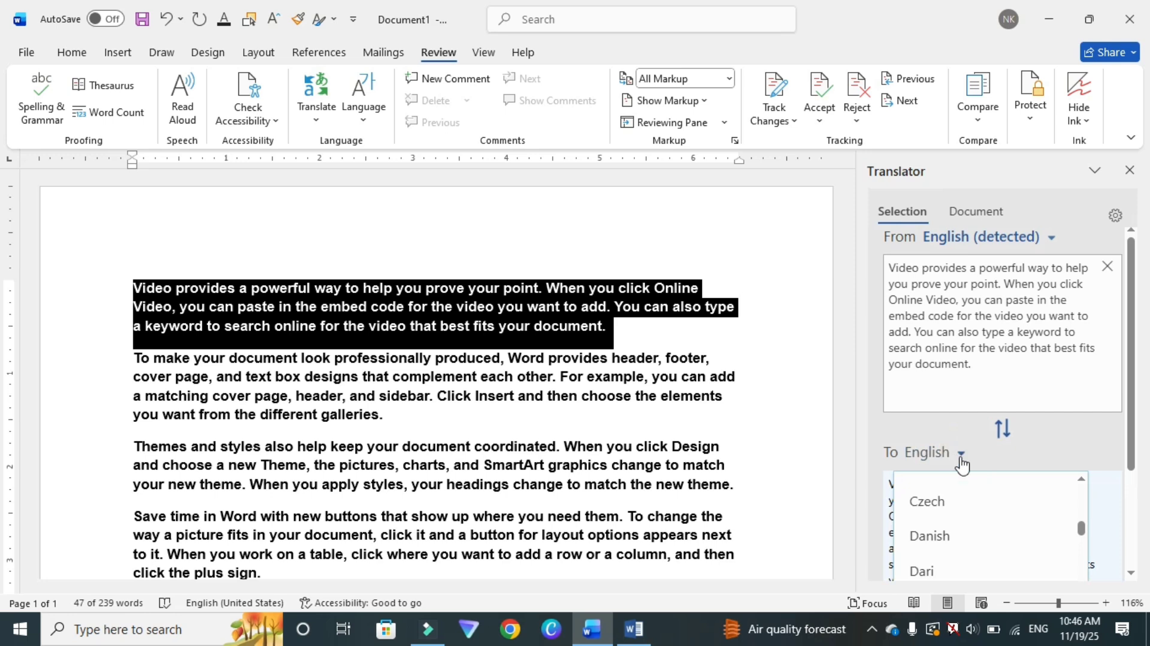
scroll(955, 494, "down", 5)
scroll(955, 492, "down", 7)
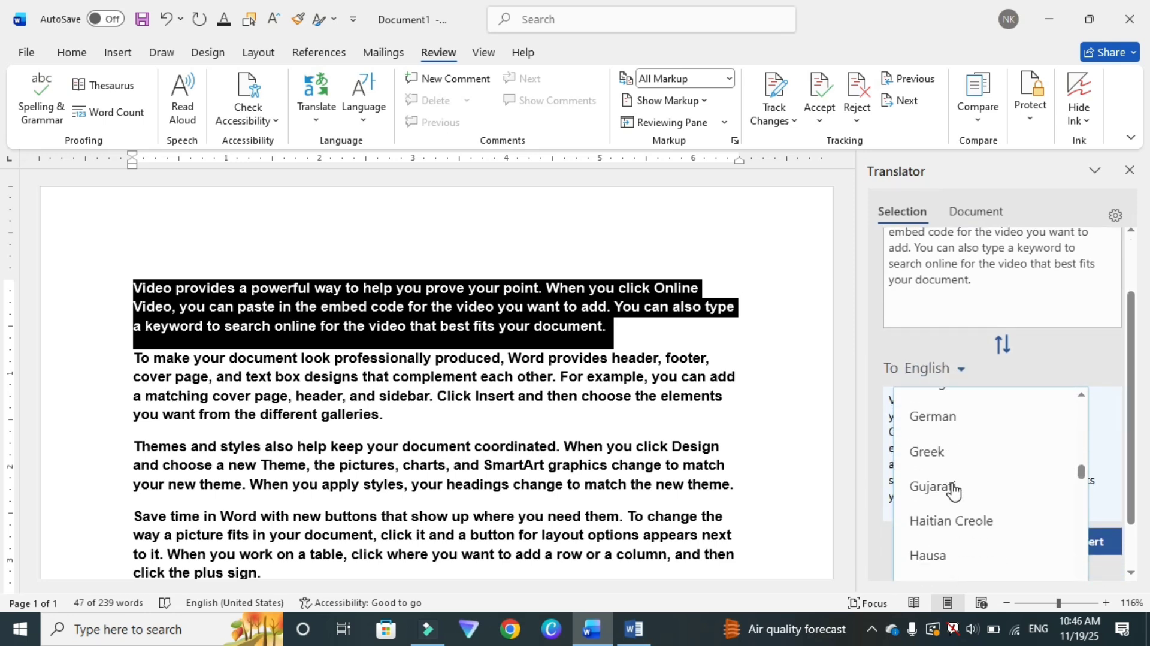
scroll(952, 491, "down", 8)
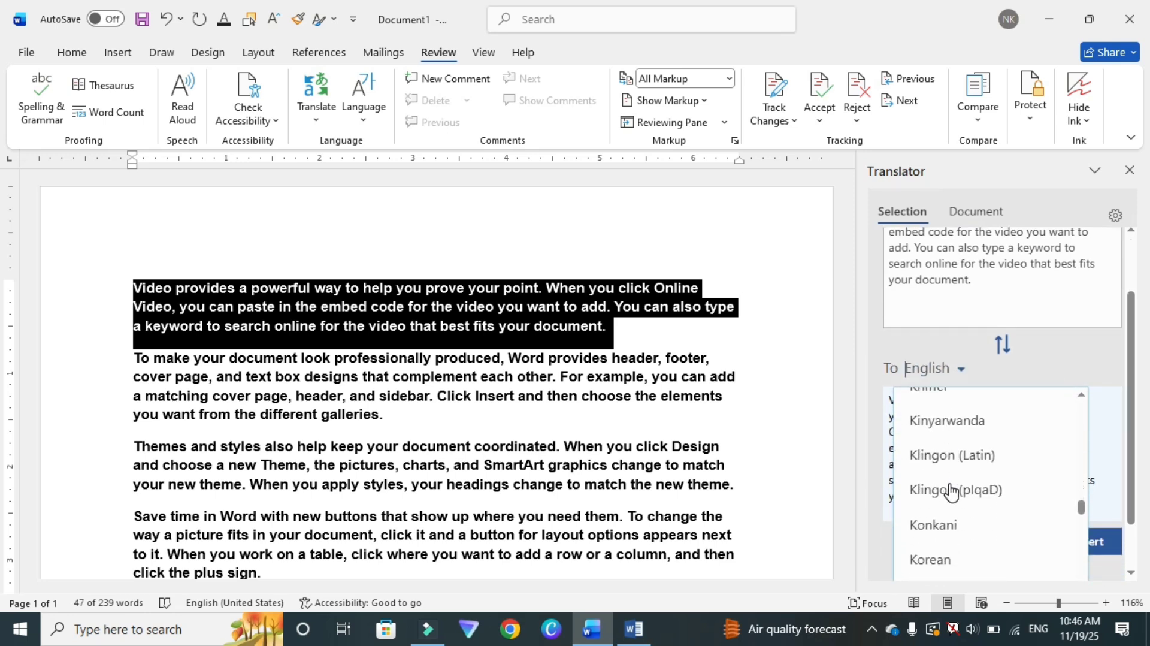
type("u")
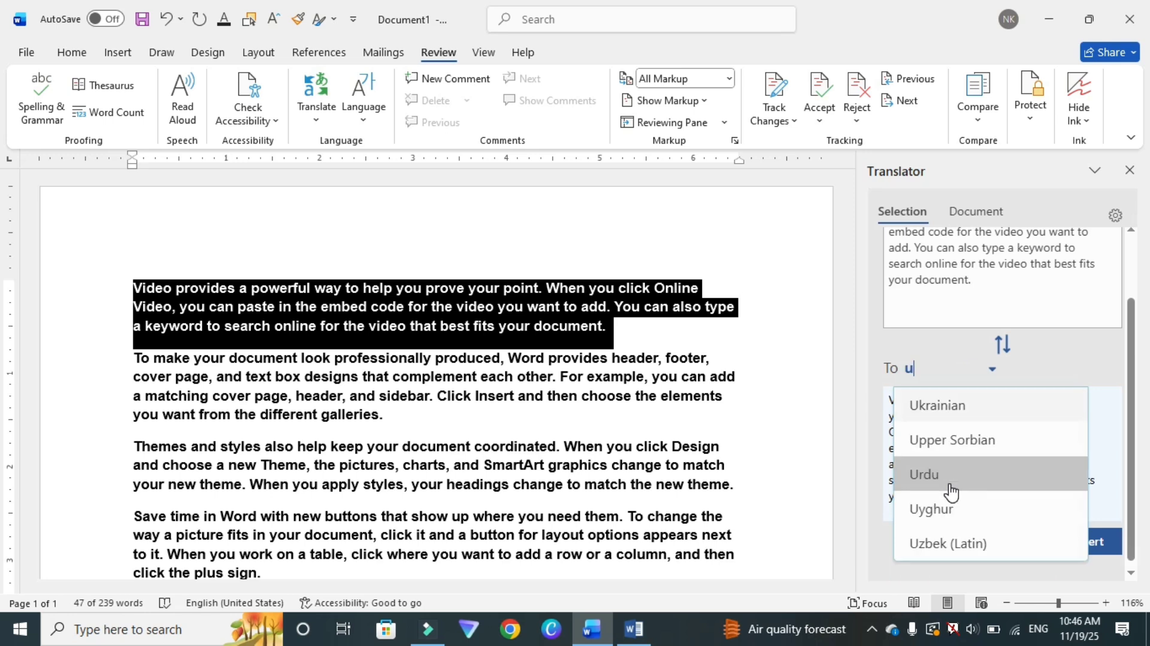
left_click(951, 479)
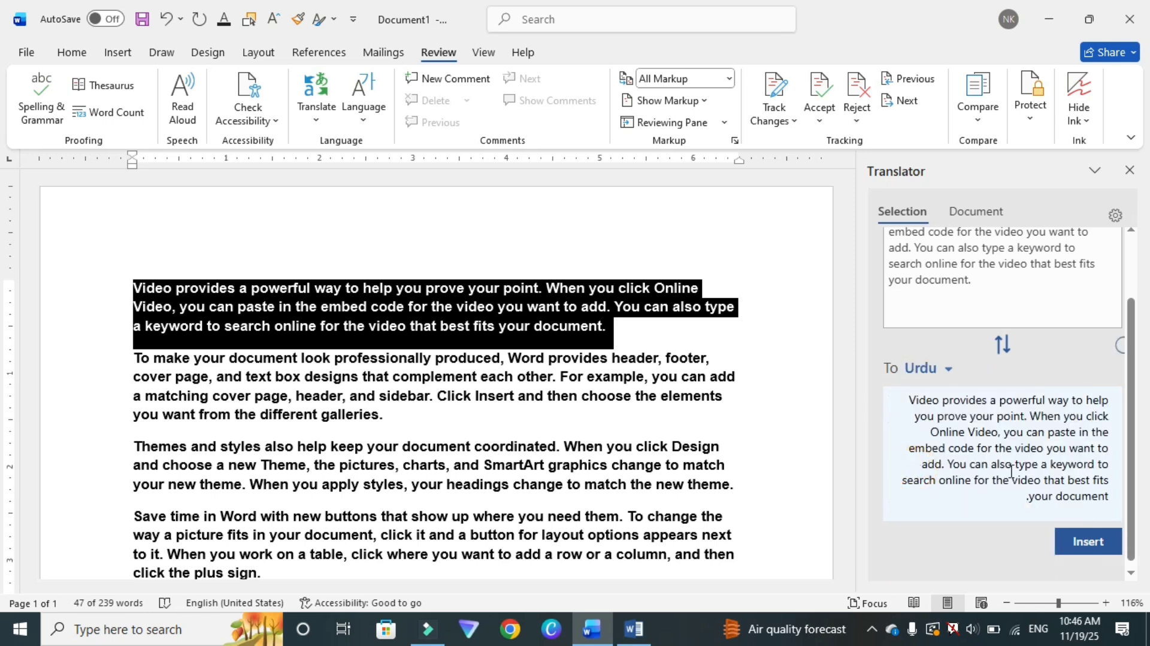
left_click(972, 415)
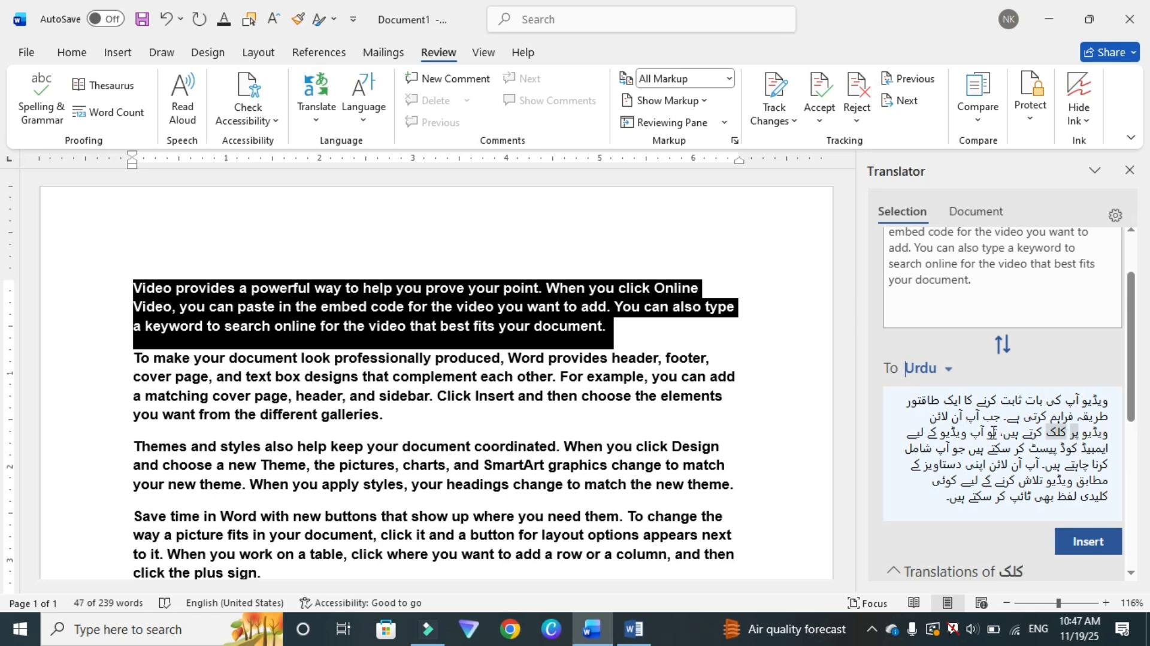
Step: Paste the Urdu translation into a new line below the first paragraph and close the Translator pane
left_click(627, 328)
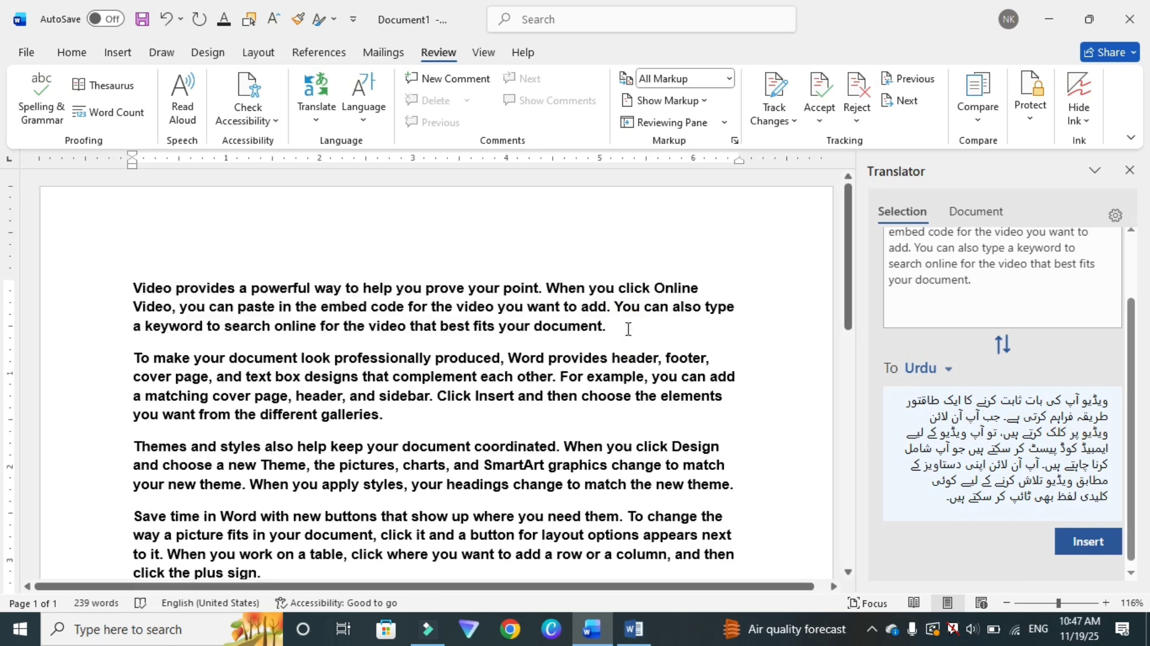
key("Return")
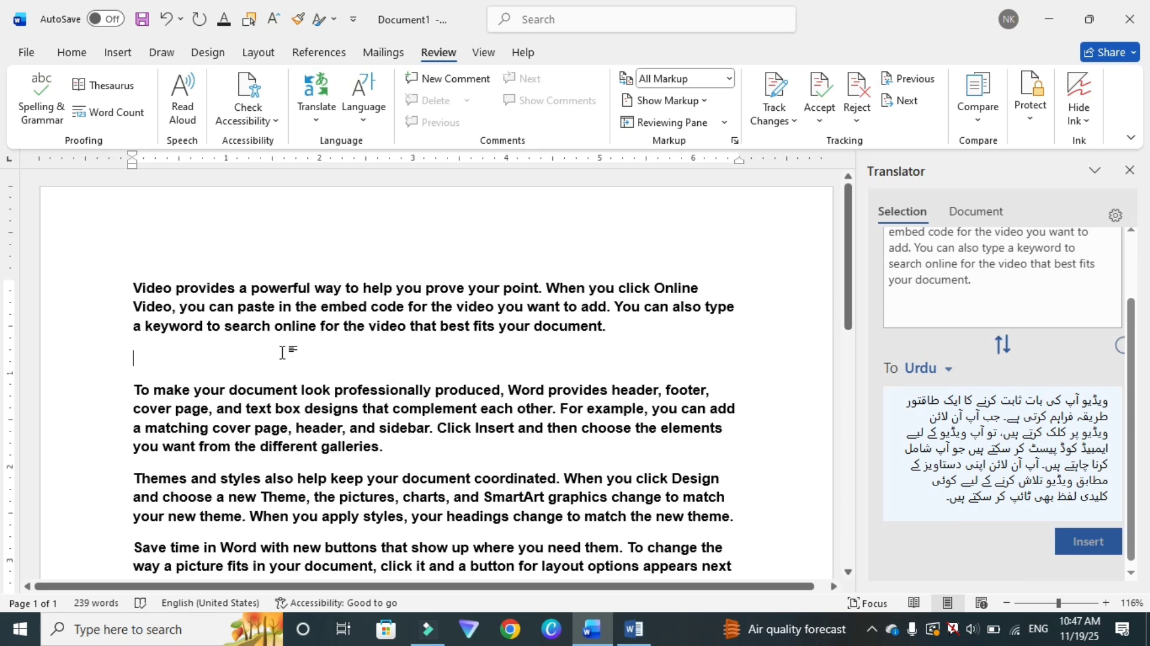
scroll(363, 359, "down", 3)
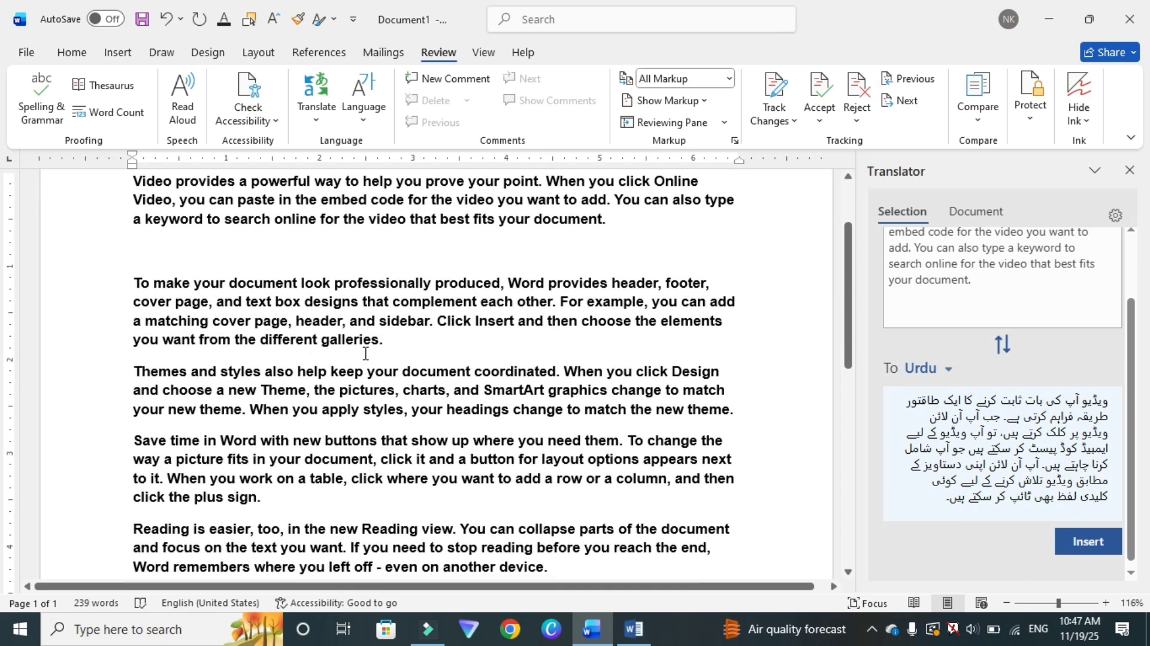
scroll(365, 353, "up", 1)
scroll(365, 353, "down", 10)
scroll(366, 354, "up", 5)
scroll(365, 353, "up", 8)
left_click(1109, 403)
left_click_drag(1104, 454, 925, 557)
key("ctrl+c")
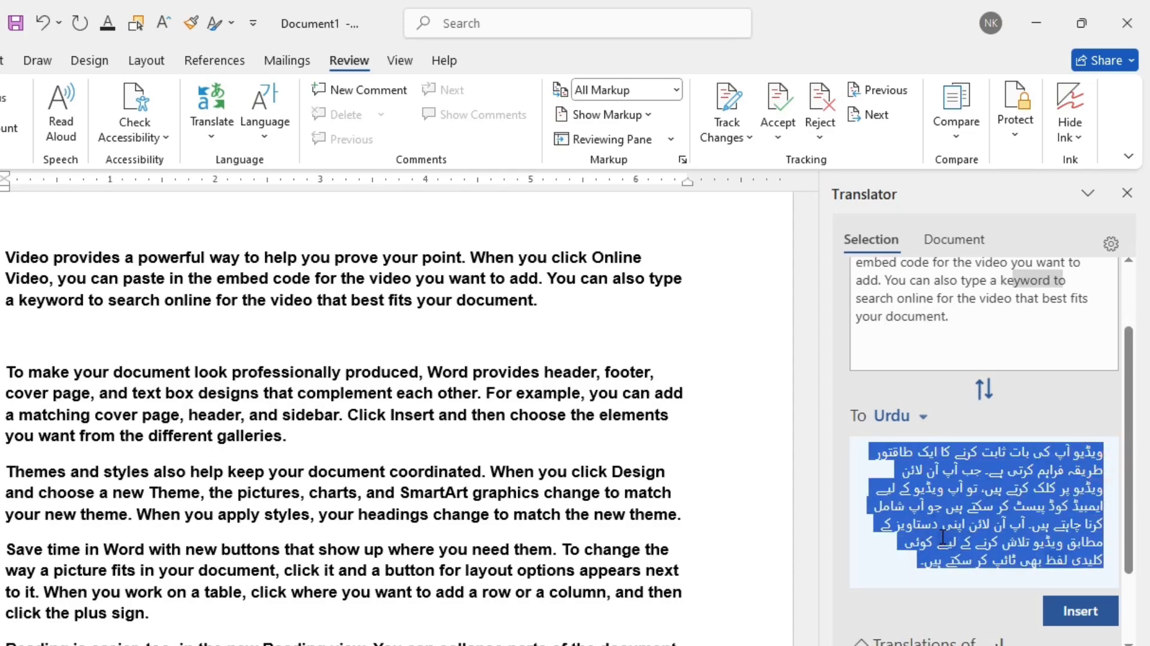
left_click(112, 348)
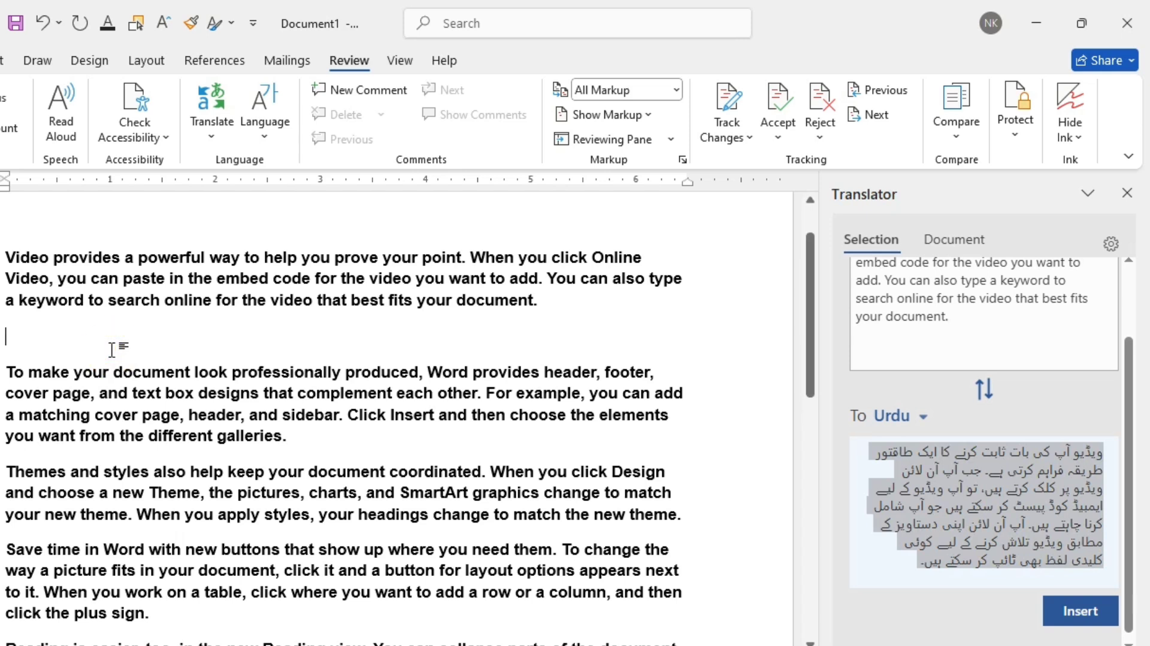
key("ctrl+v")
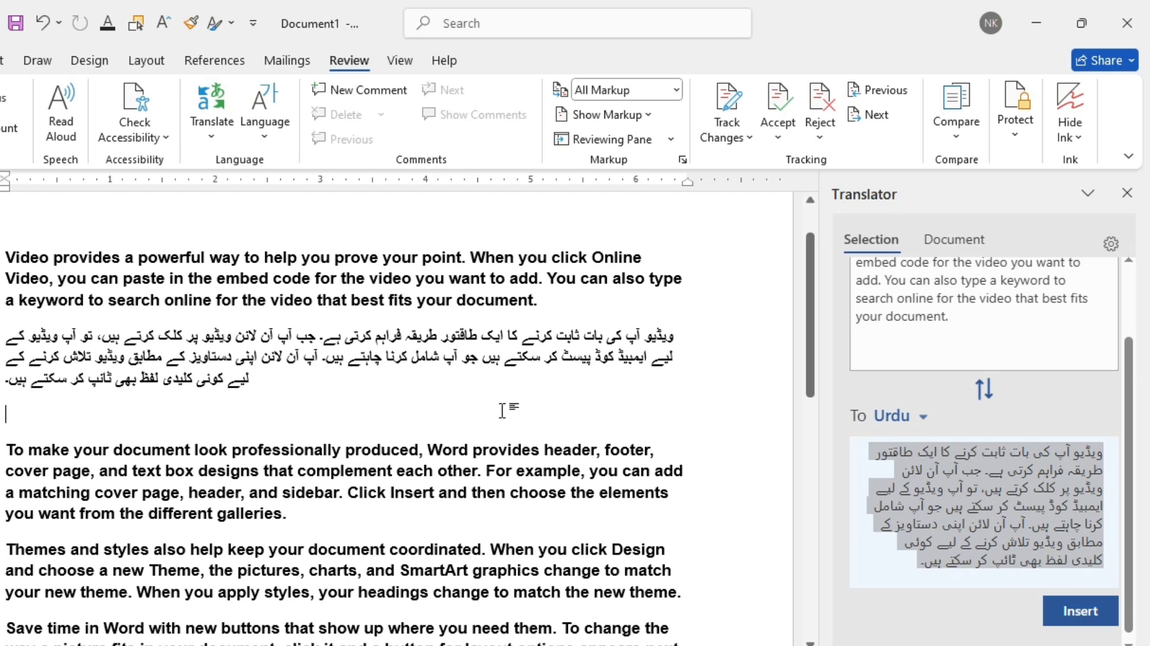
left_click(1132, 204)
Step: Open the proofing language dialog for the document, review the language options, and cancel it
scroll(239, 359, "up", 1)
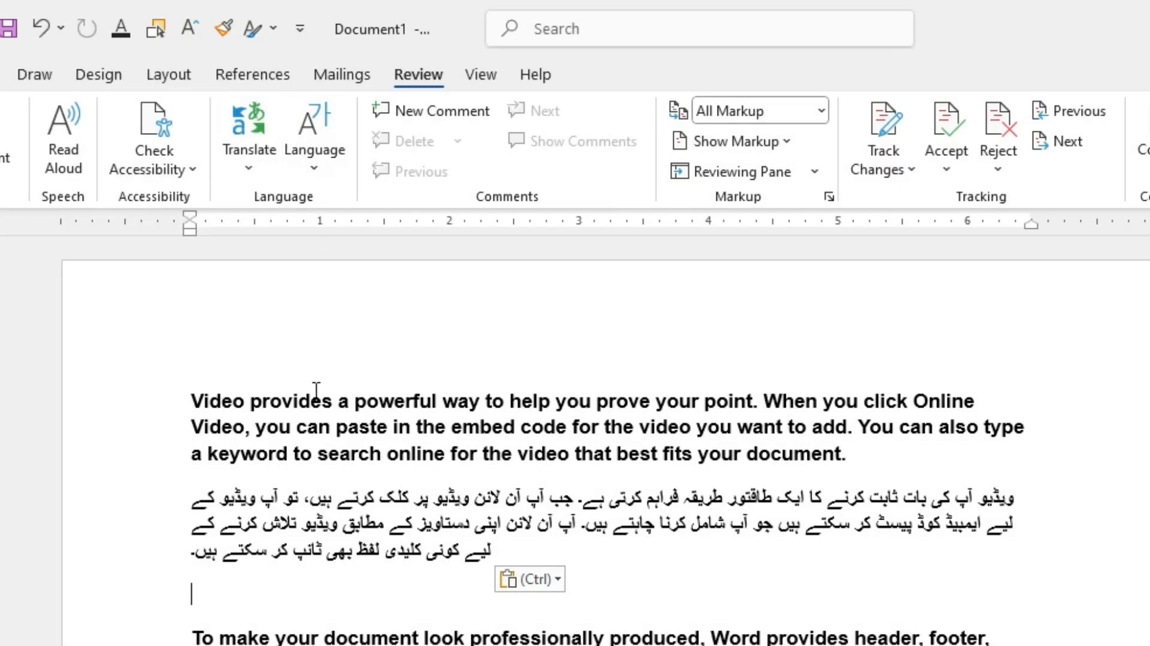
left_click(314, 396)
left_click(312, 128)
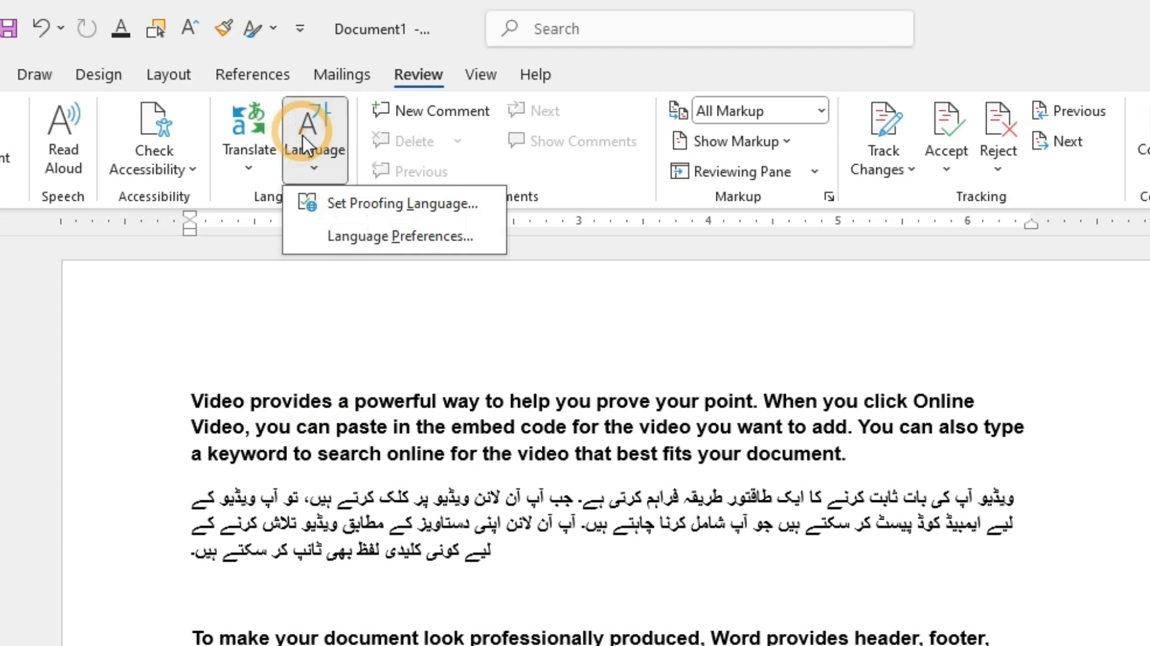
left_click(359, 199)
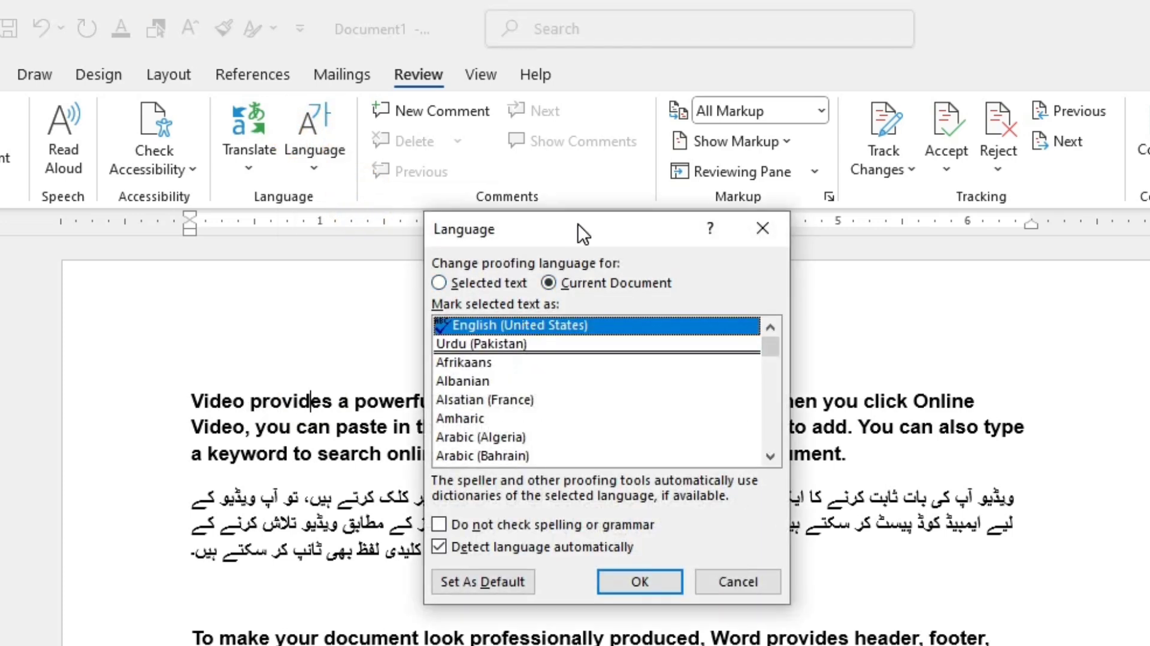
left_click_drag(577, 223, 742, 200)
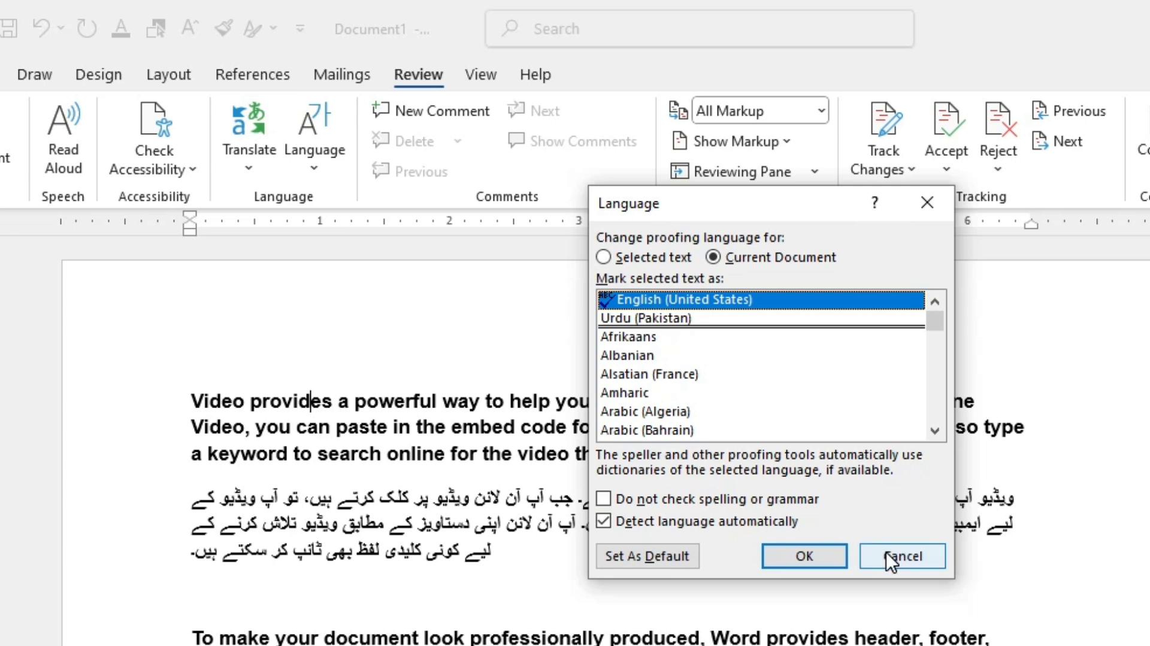
left_click(889, 557)
left_click(324, 135)
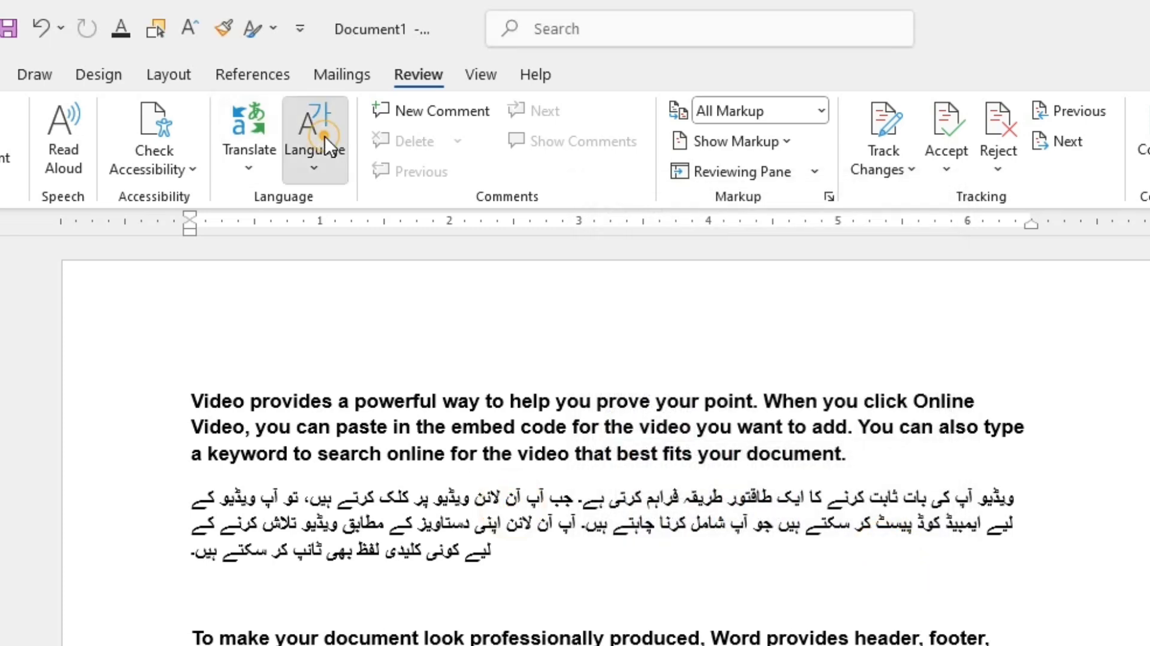
left_click(367, 201)
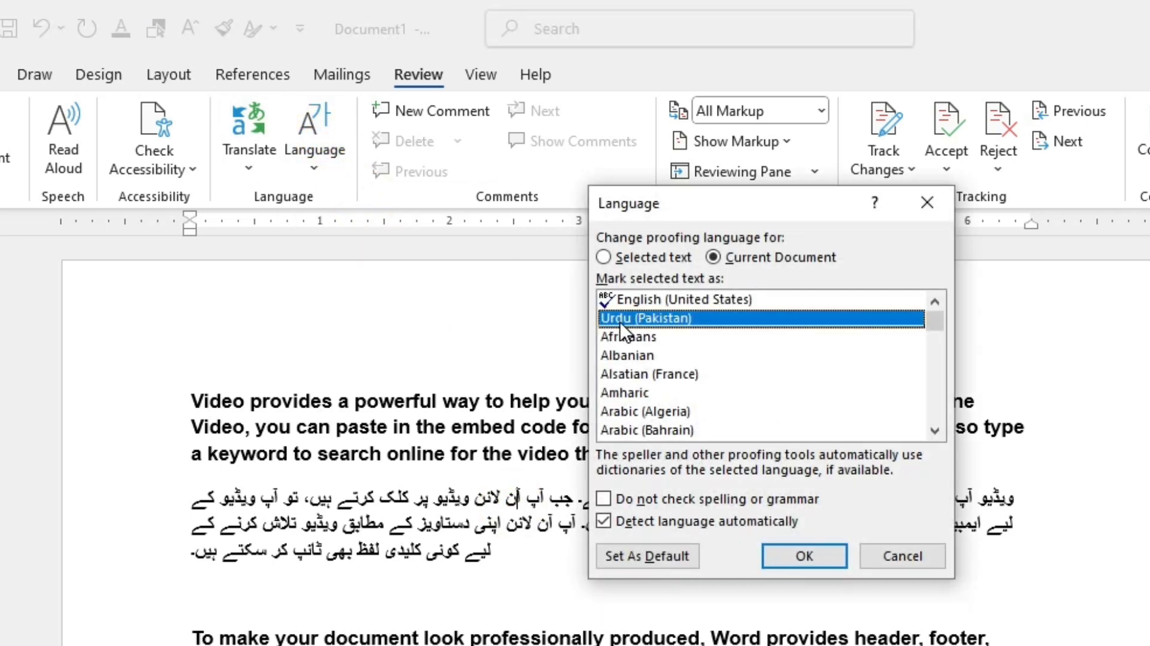
left_click(874, 562)
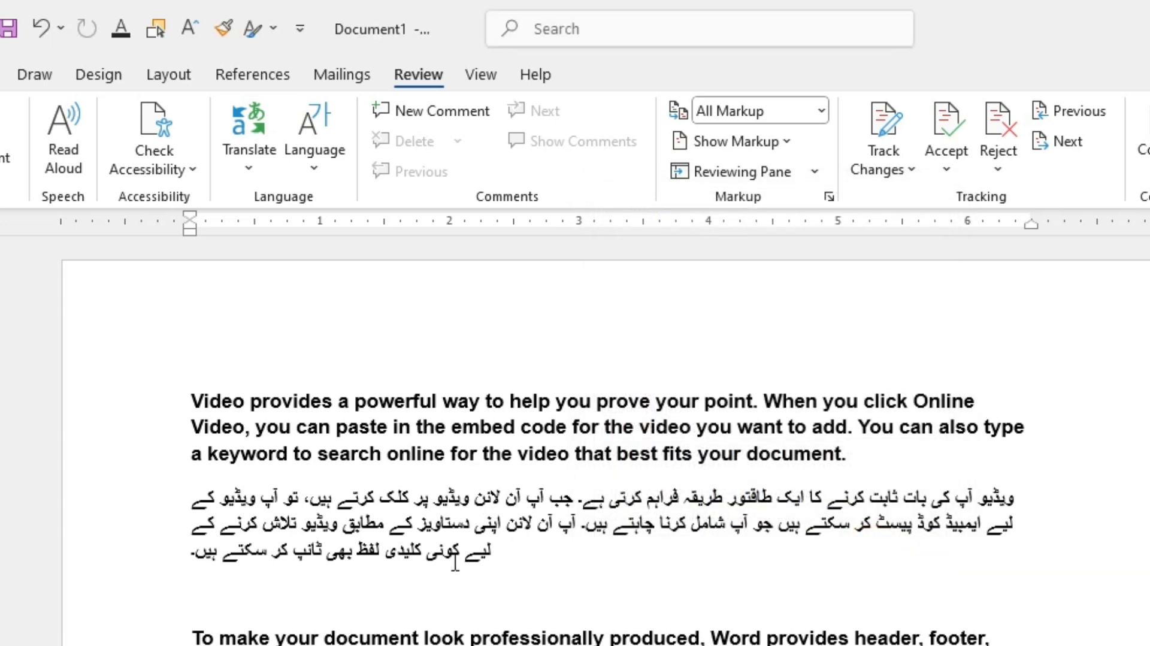
Step: Add comments on the words "to" and "help" and on an Urdu word, entering fhdf and dfhdf
double_click(352, 352)
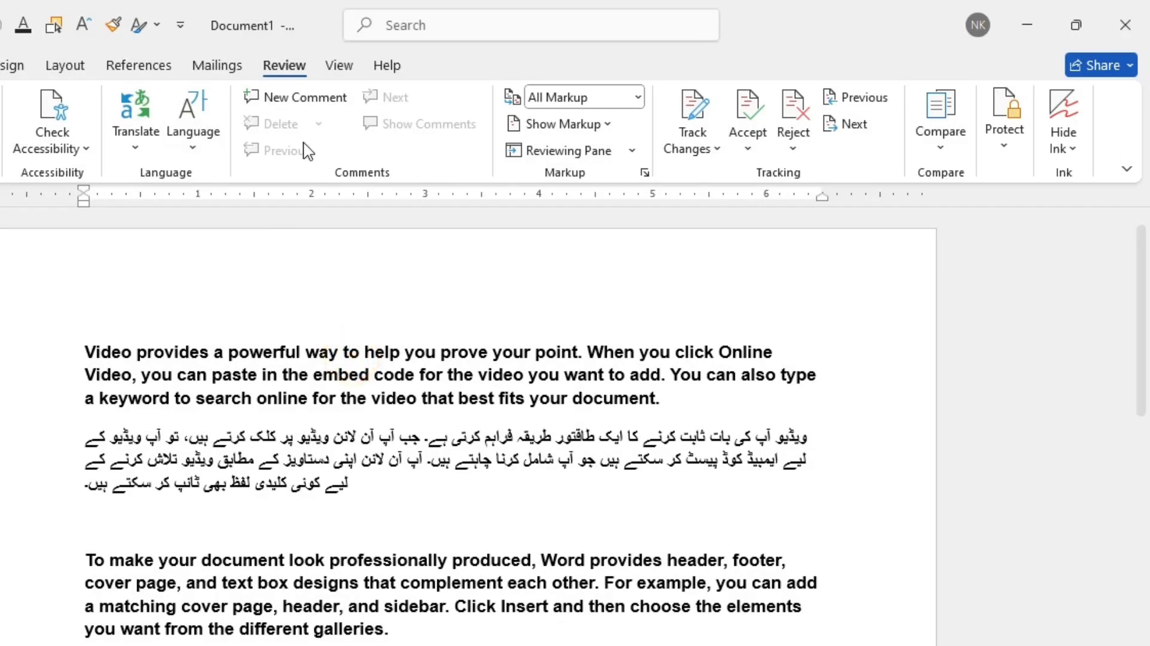
left_click(297, 97)
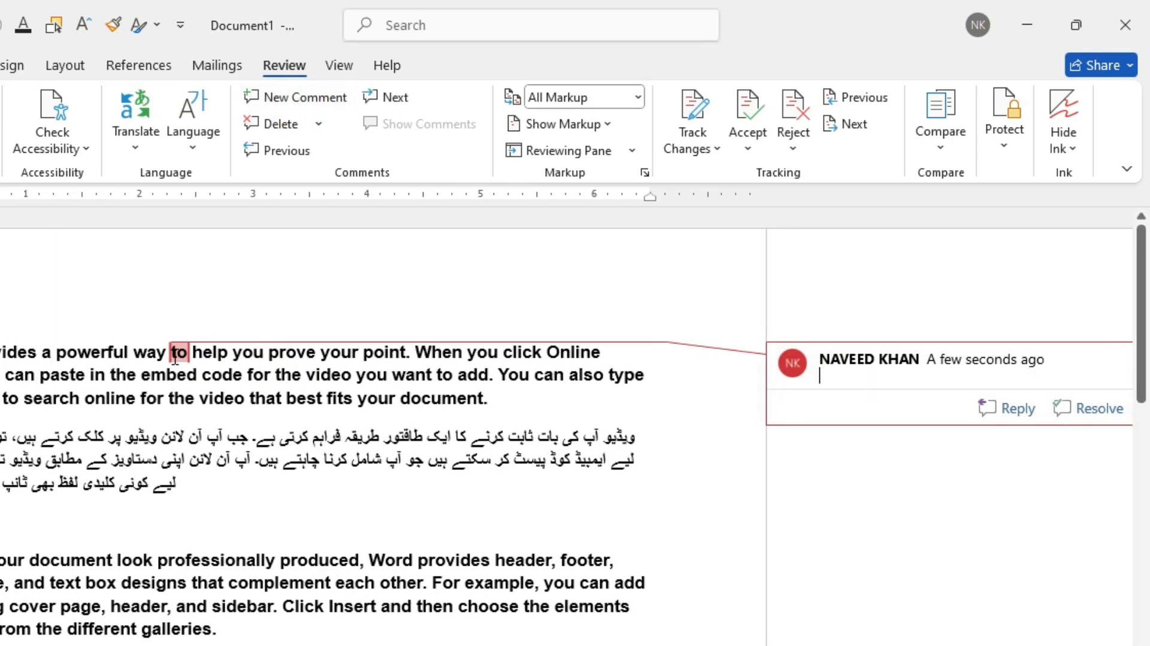
left_click(201, 354)
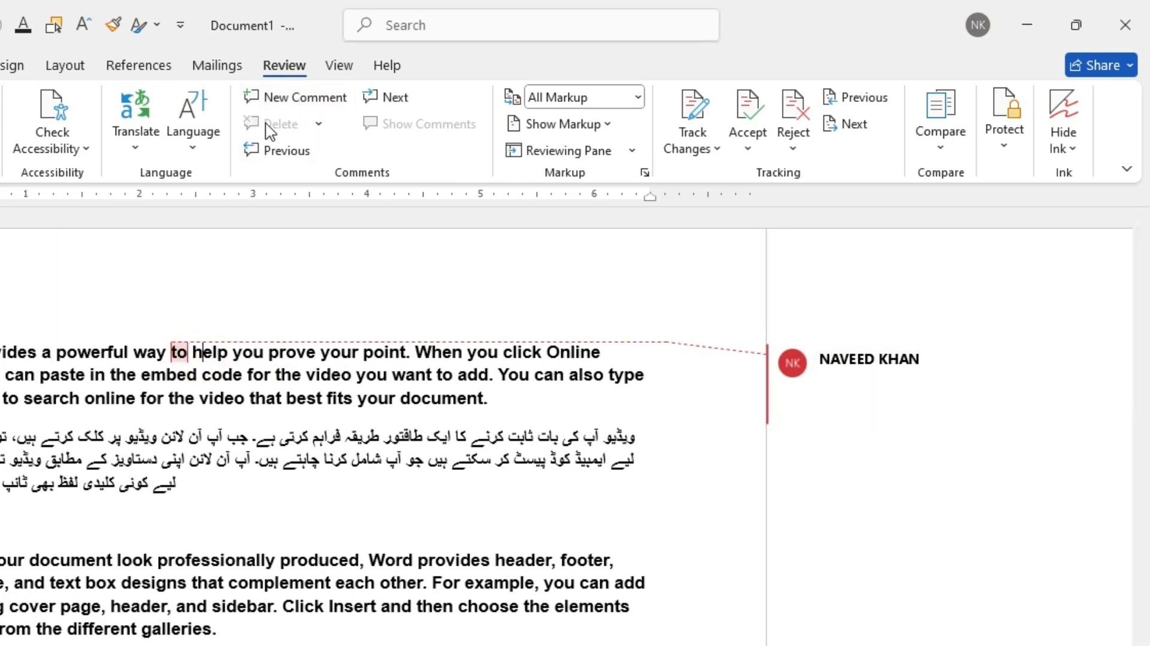
left_click(290, 97)
type("fhdf")
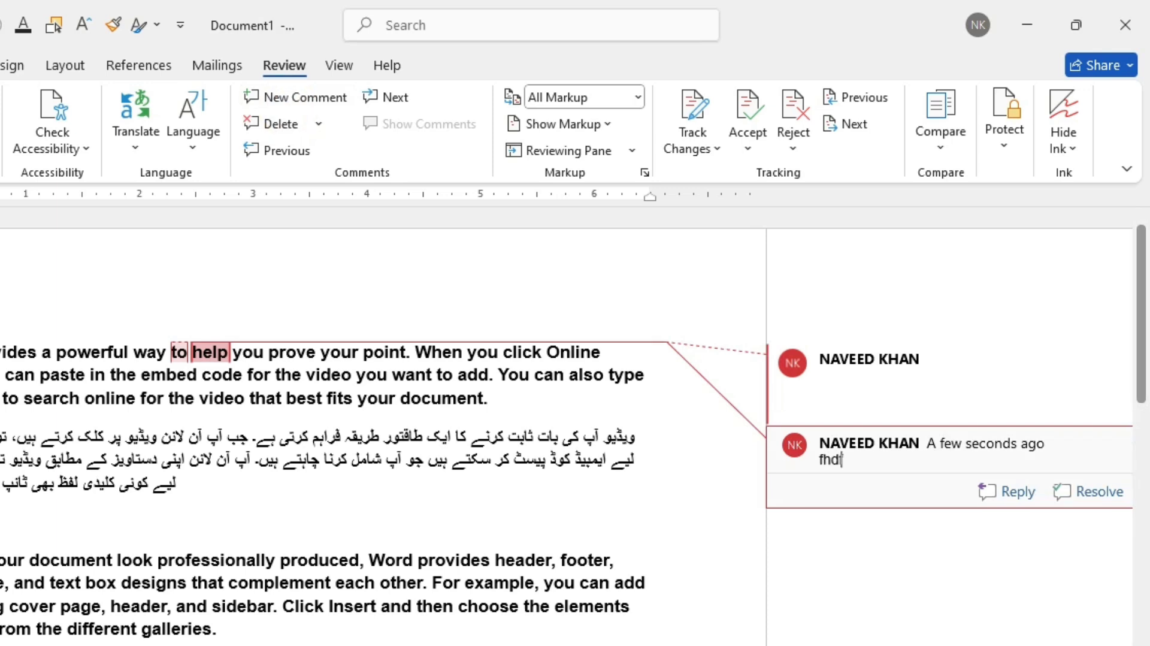
double_click(392, 459)
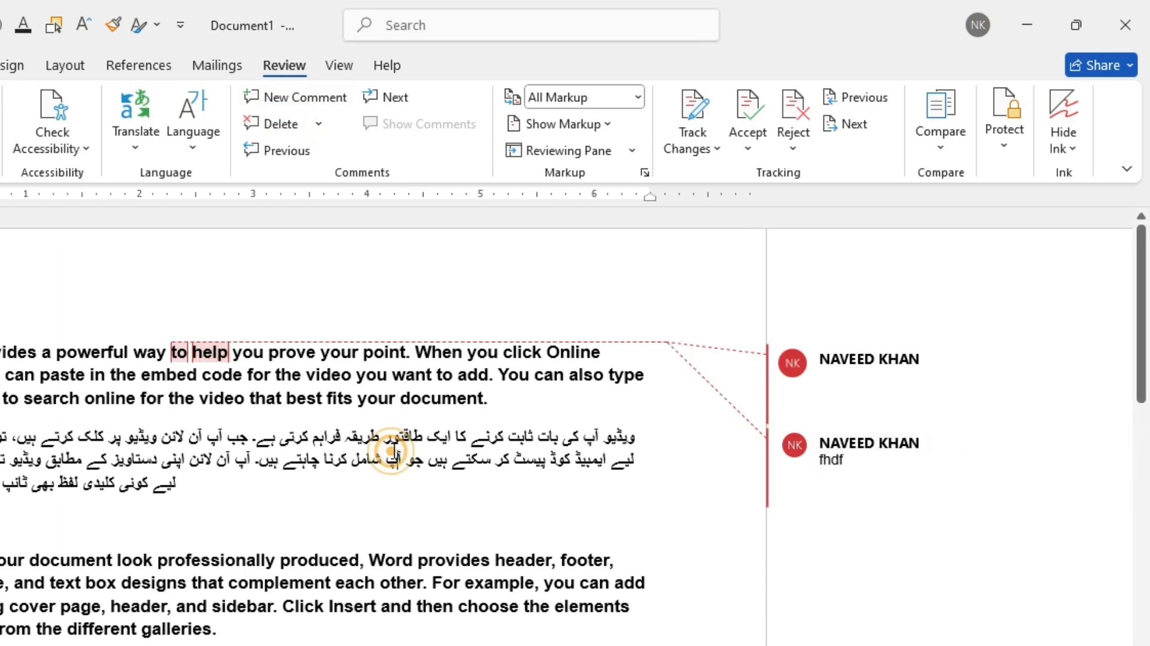
left_click(275, 97)
type("dfhdf")
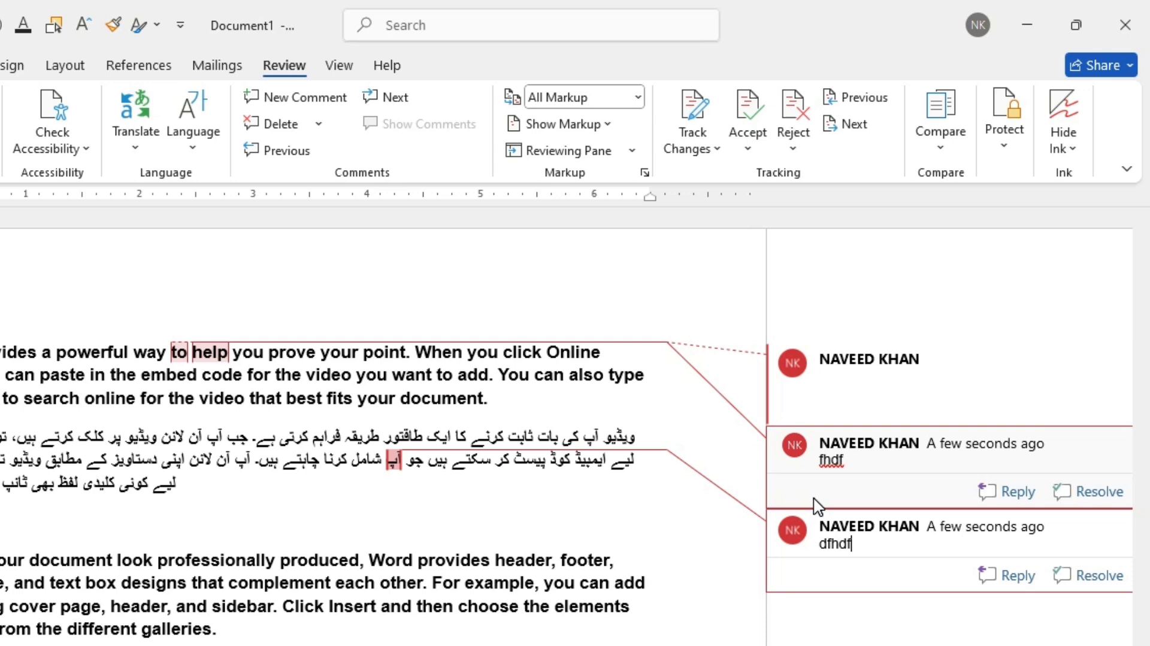
Step: Step forward and back through the comments in the document
left_click(398, 97)
left_click(398, 97)
left_click(397, 97)
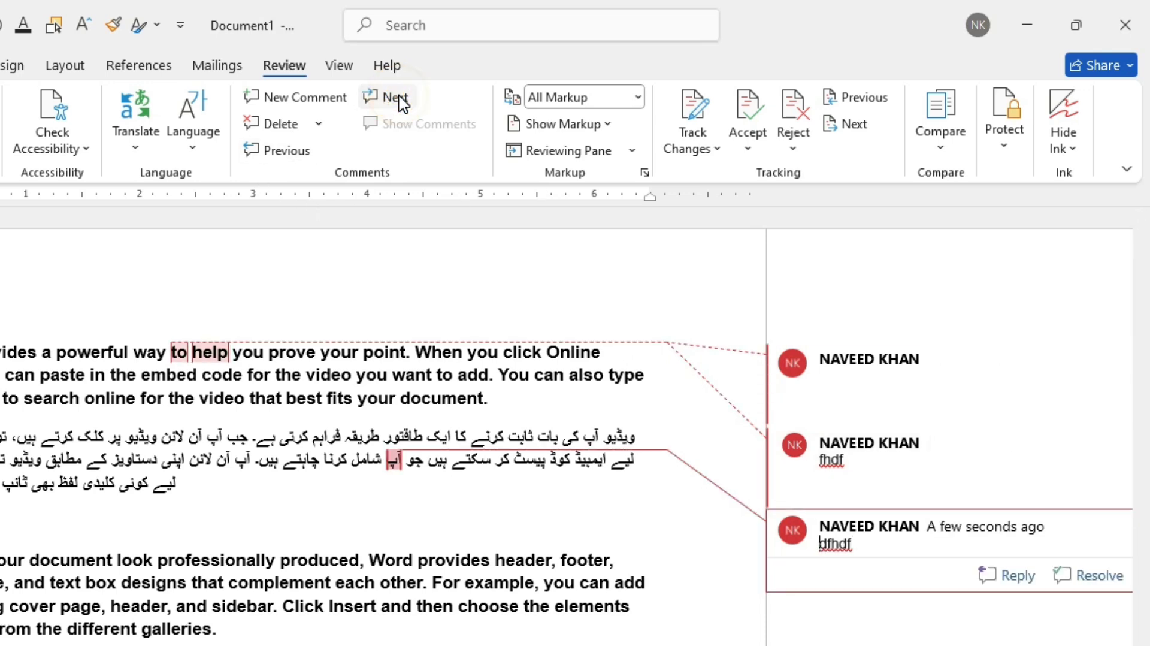
left_click(293, 156)
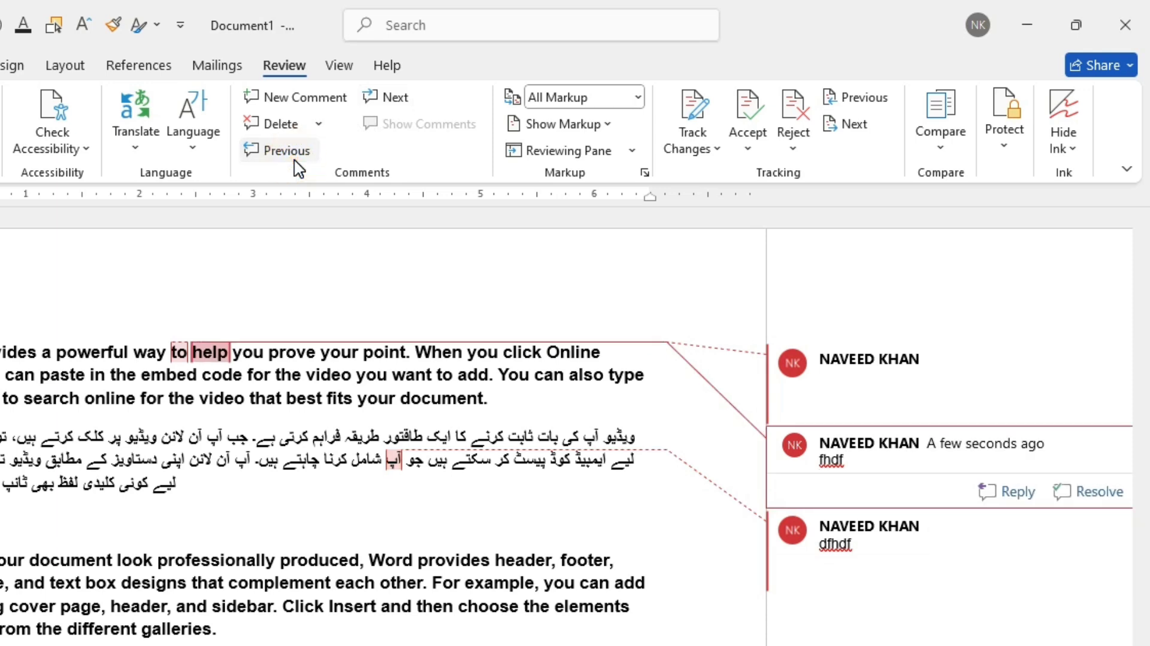
left_click(392, 100)
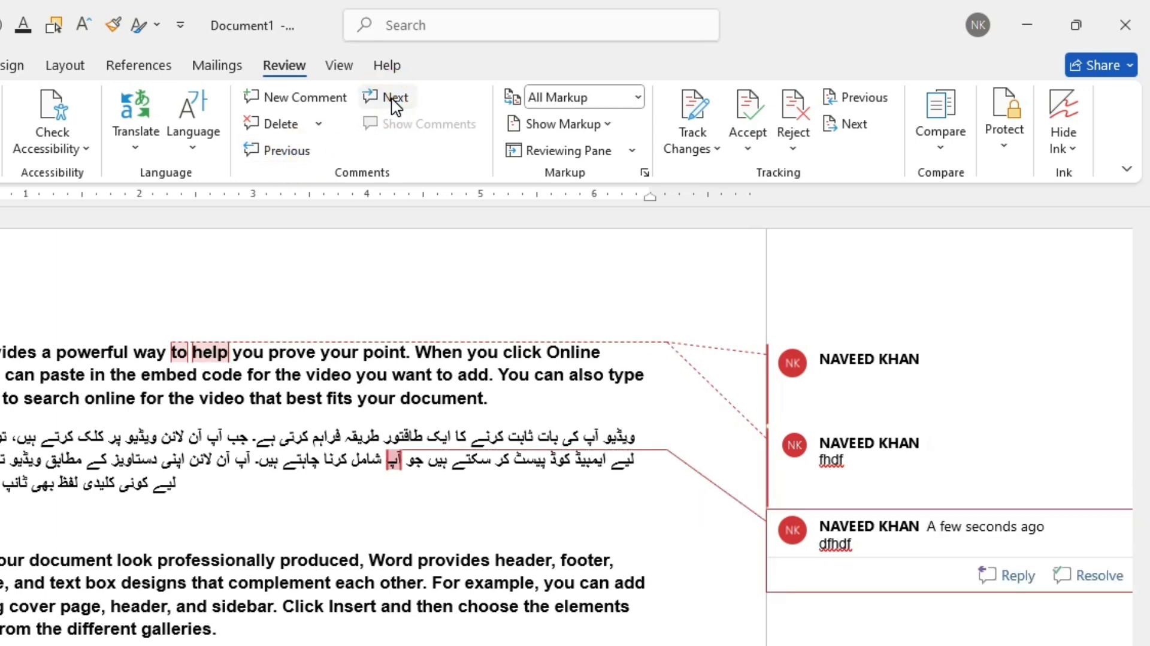
Step: Delete all the comments one by one and dismiss the Urdu proofing tools message bar
left_click(290, 126)
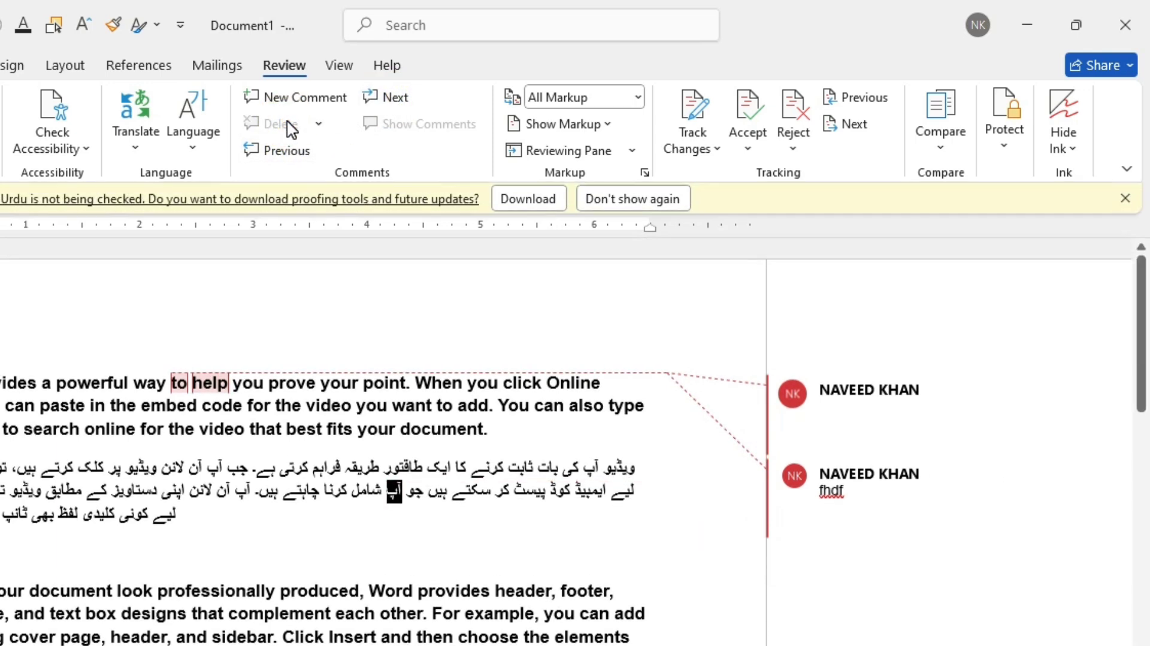
left_click(1123, 197)
left_click(392, 103)
left_click(286, 124)
left_click(389, 102)
left_click(280, 124)
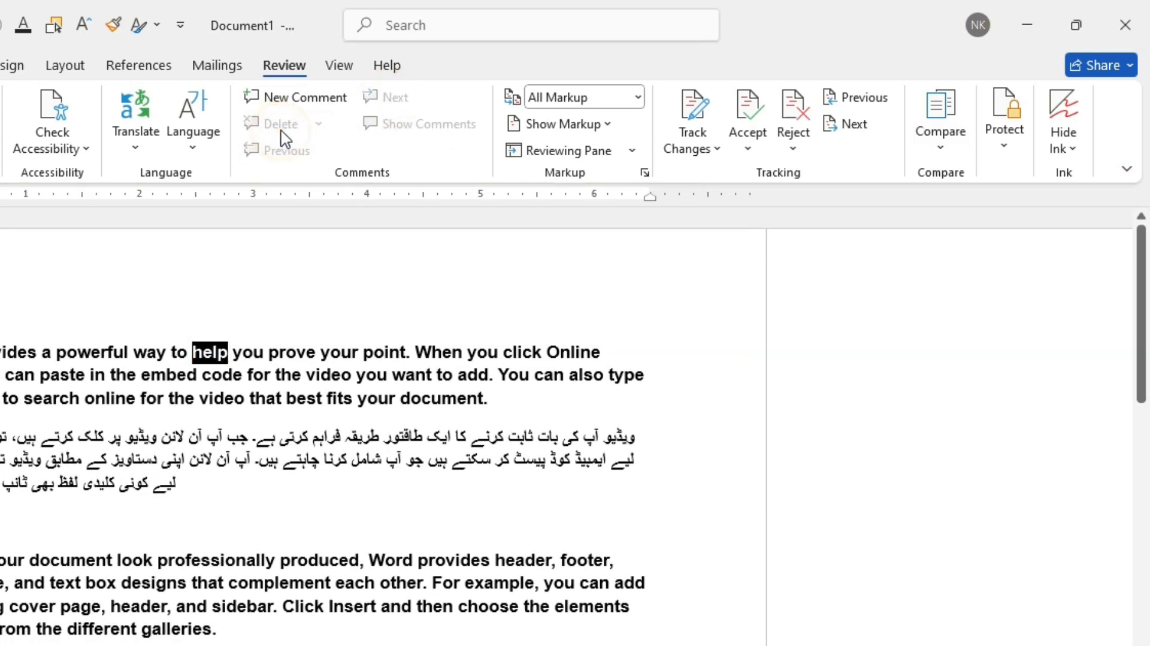
Step: Add a new comment on the word "Video" at the start of the document
left_click(360, 402)
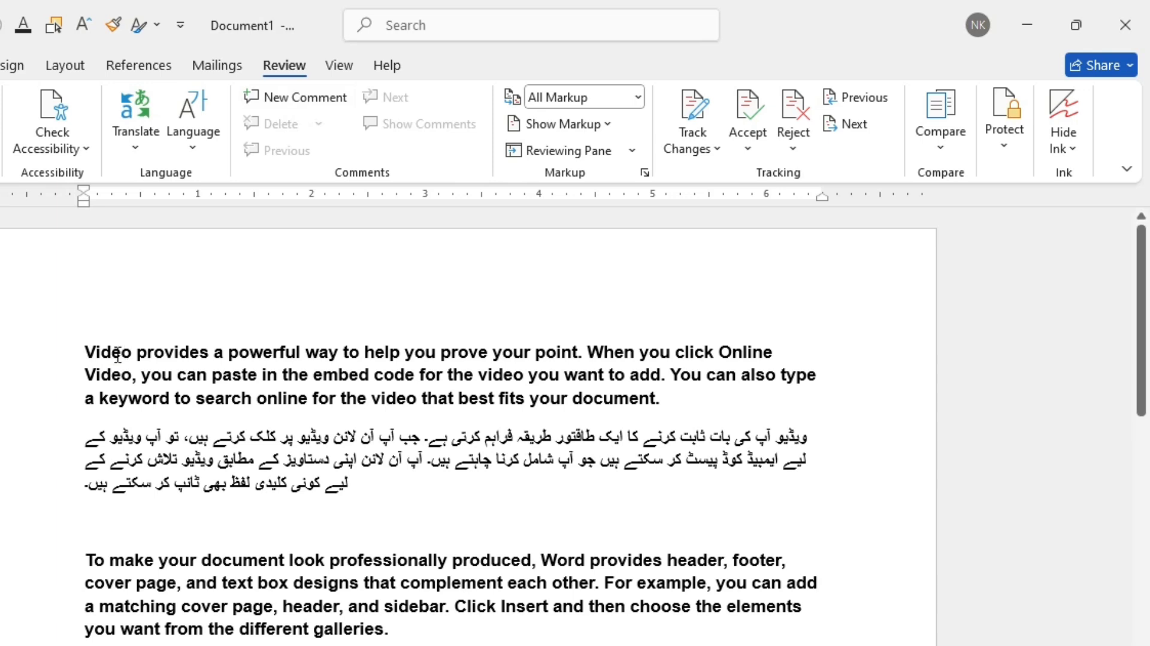
left_click(318, 97)
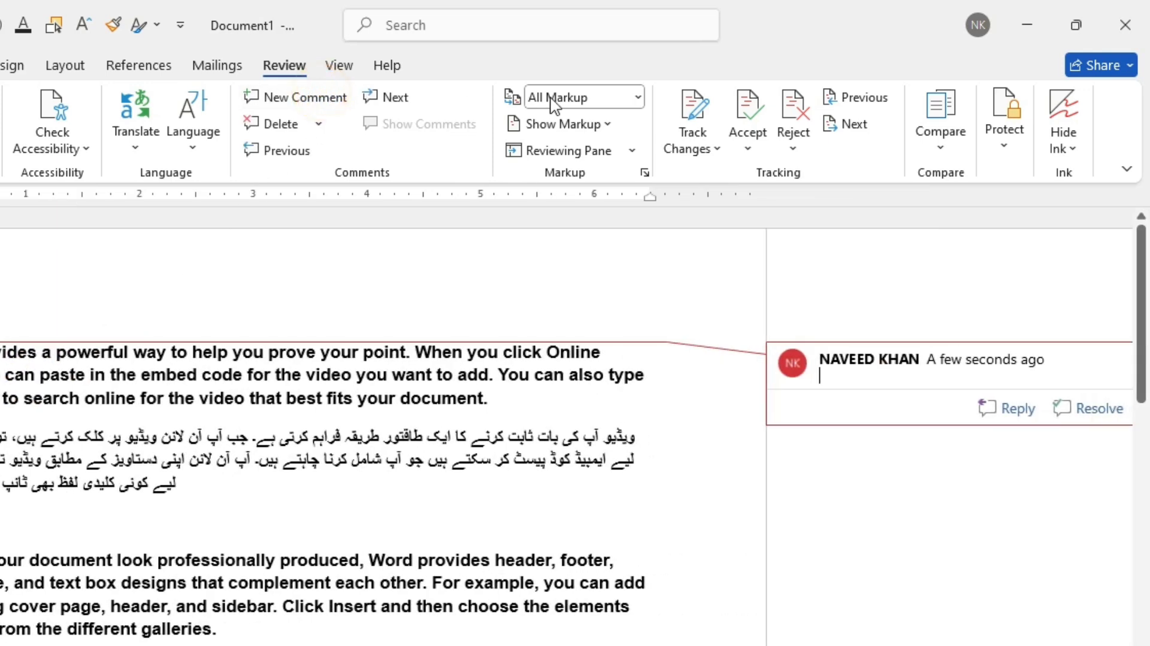
Step: Switch the markup view to Simple Markup and back to All Markup
left_click(635, 99)
left_click(560, 123)
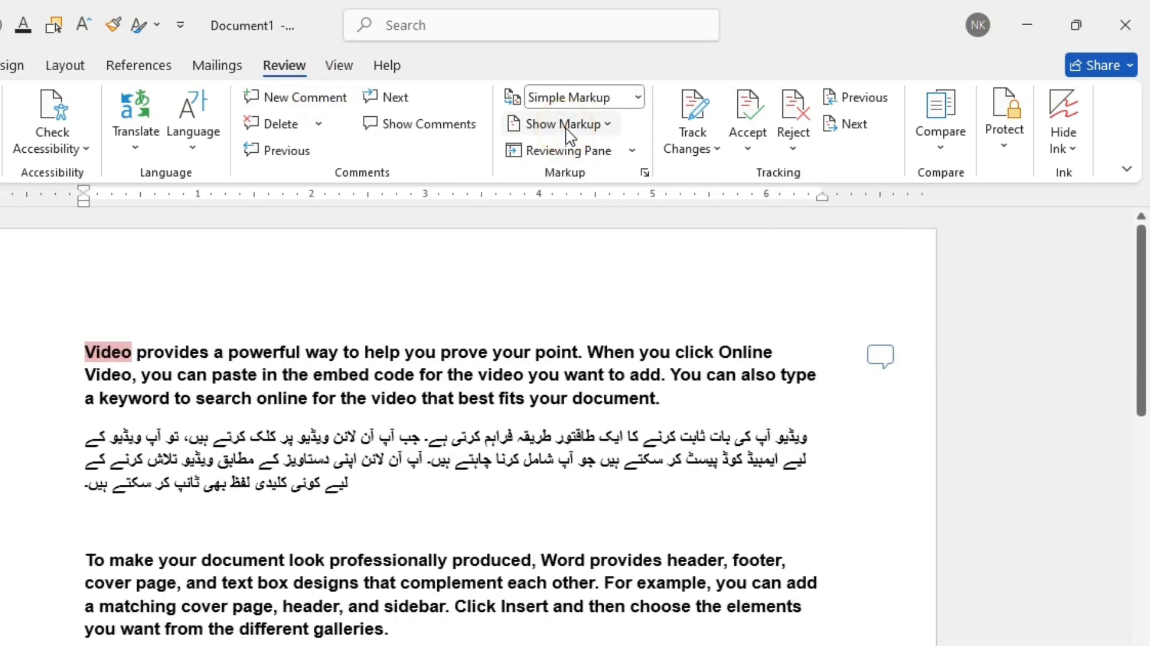
left_click(637, 98)
left_click(593, 148)
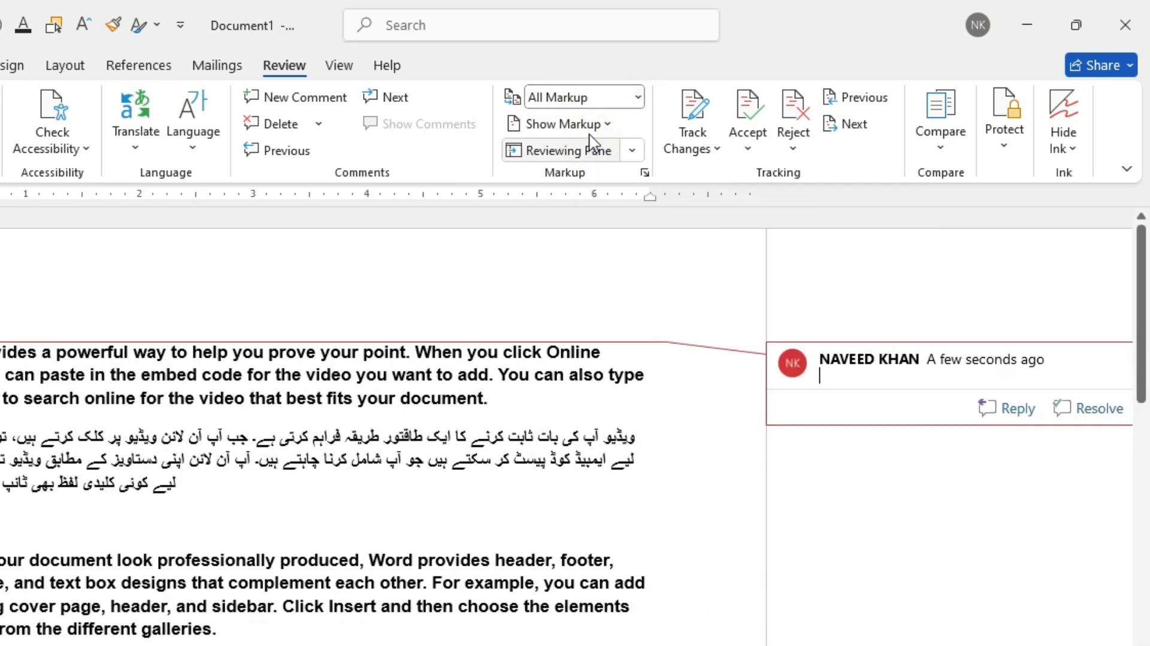
Step: Set the markup balloons option to show all revisions inline
left_click(590, 124)
mouse_move(662, 243)
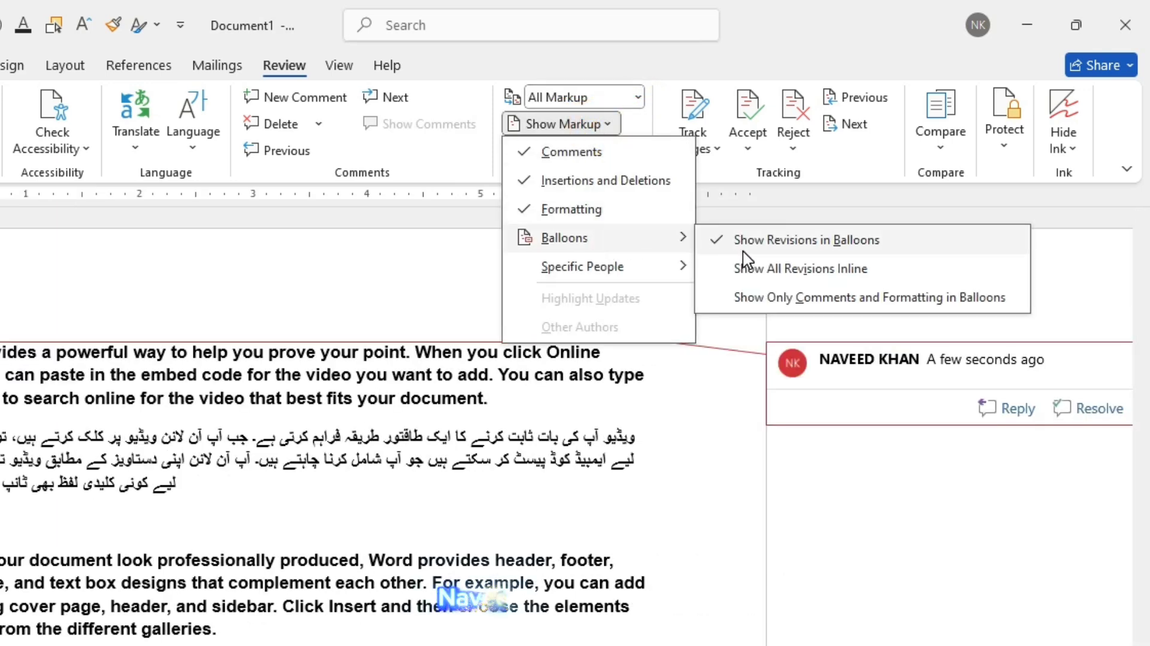
left_click(766, 248)
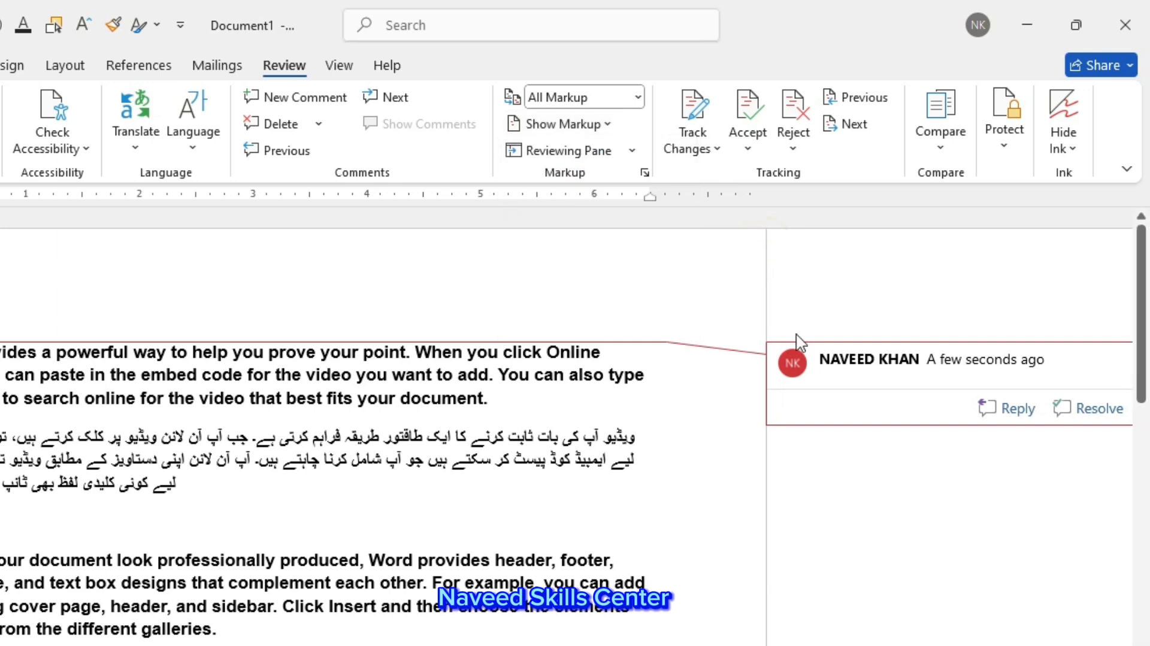
left_click(559, 127)
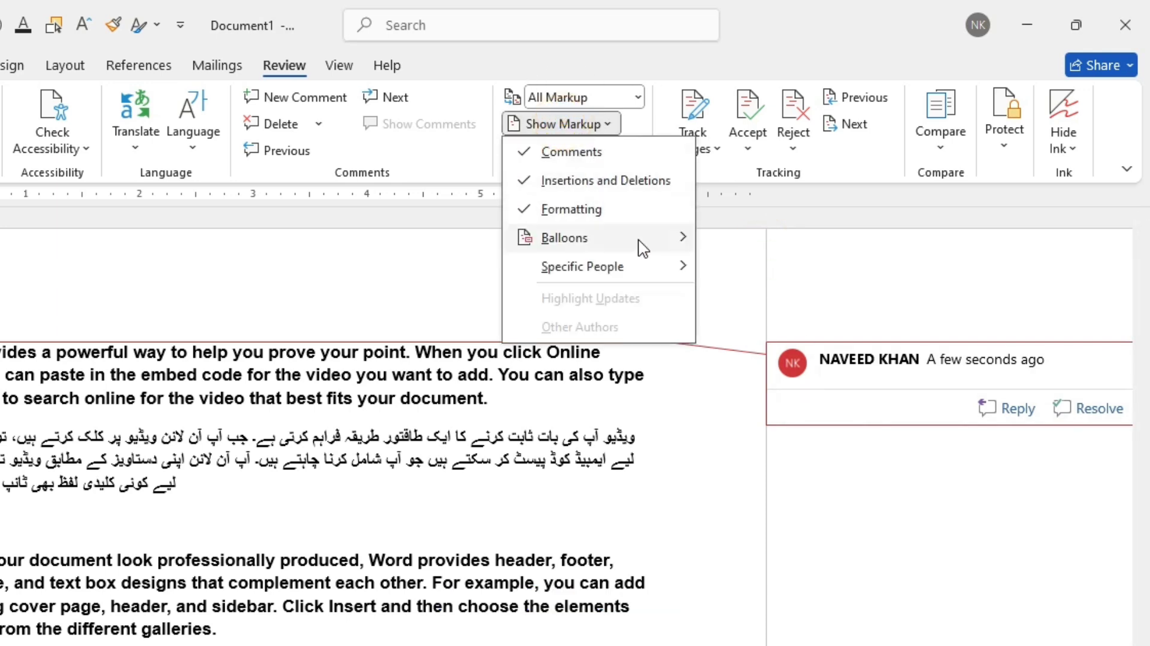
mouse_move(688, 252)
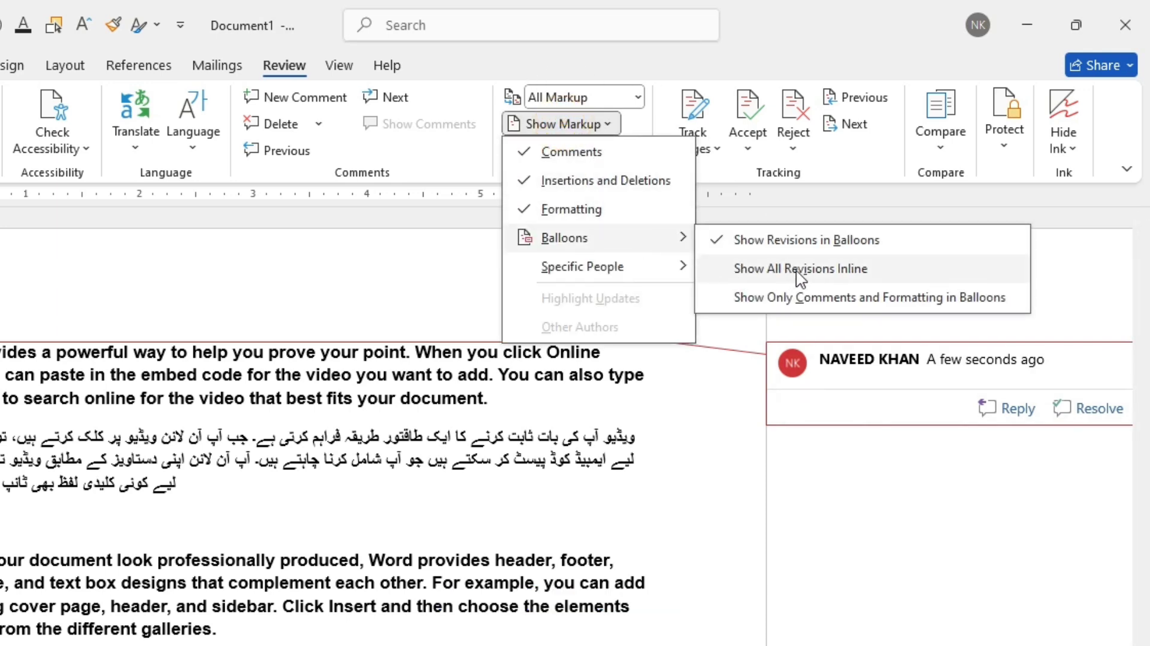
left_click(845, 271)
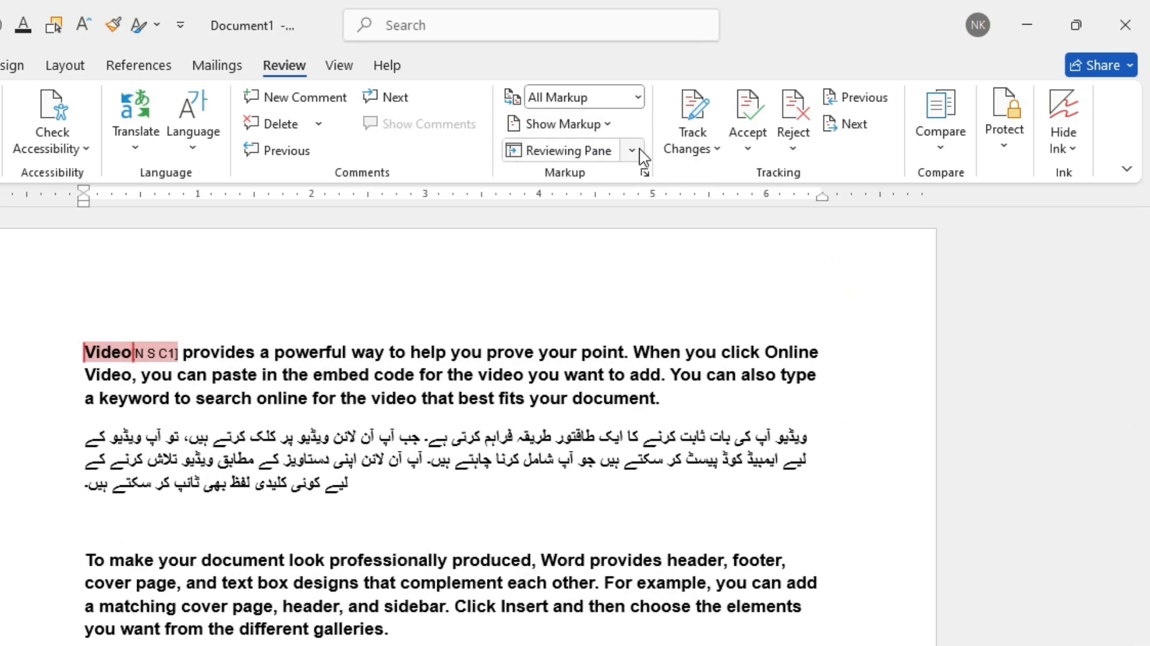
Step: Set the markup balloons option back to show revisions in balloons
left_click(602, 126)
mouse_move(670, 245)
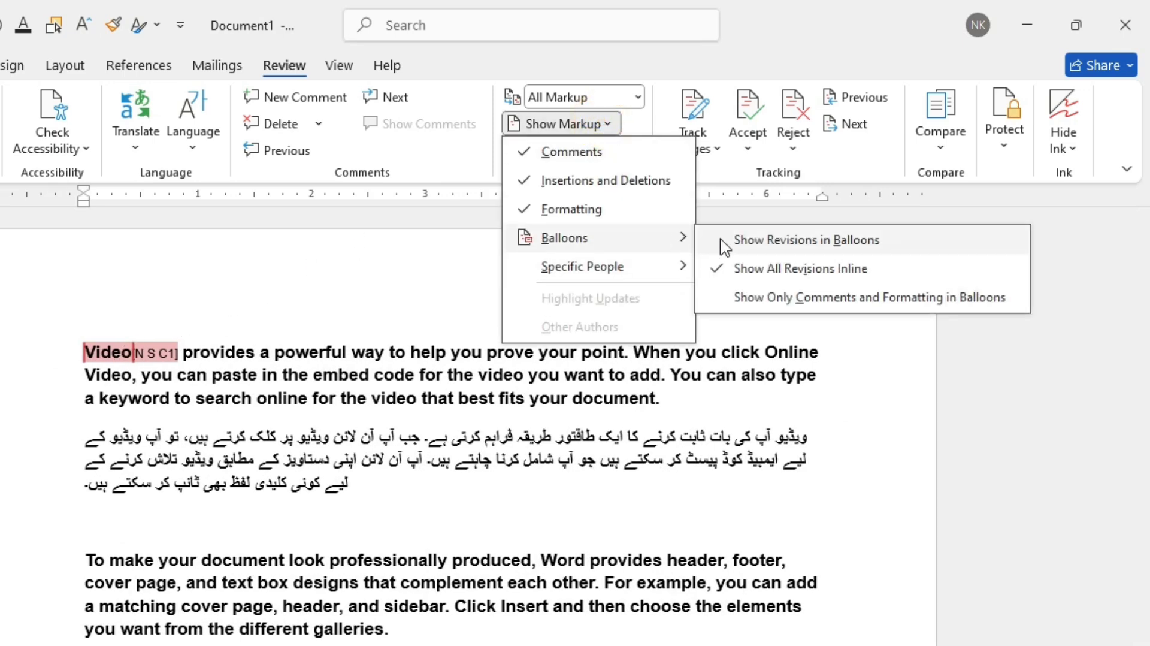
left_click(766, 254)
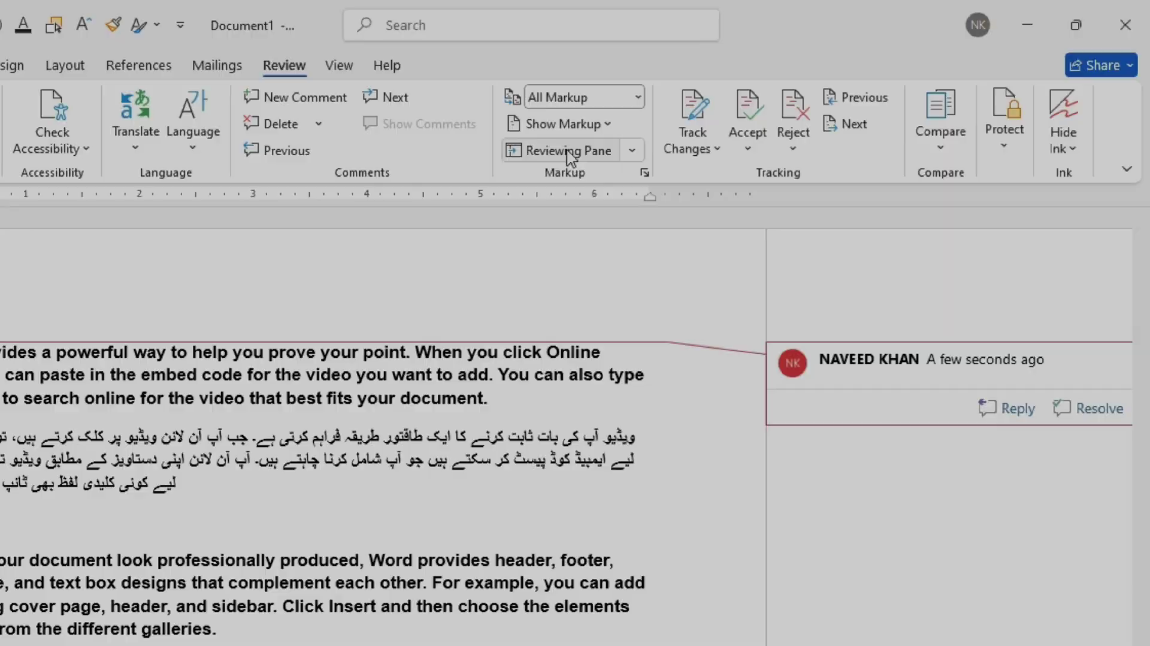
Step: Open and close the Reviewing Pane, then delete the comment
left_click(560, 151)
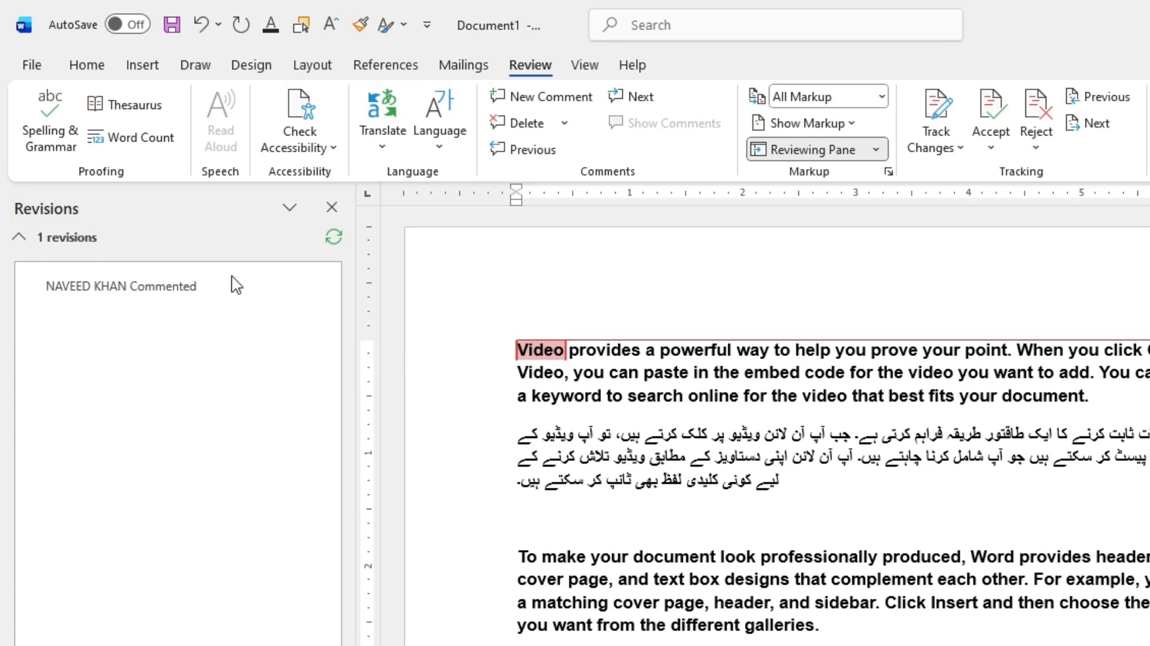
left_click(331, 207)
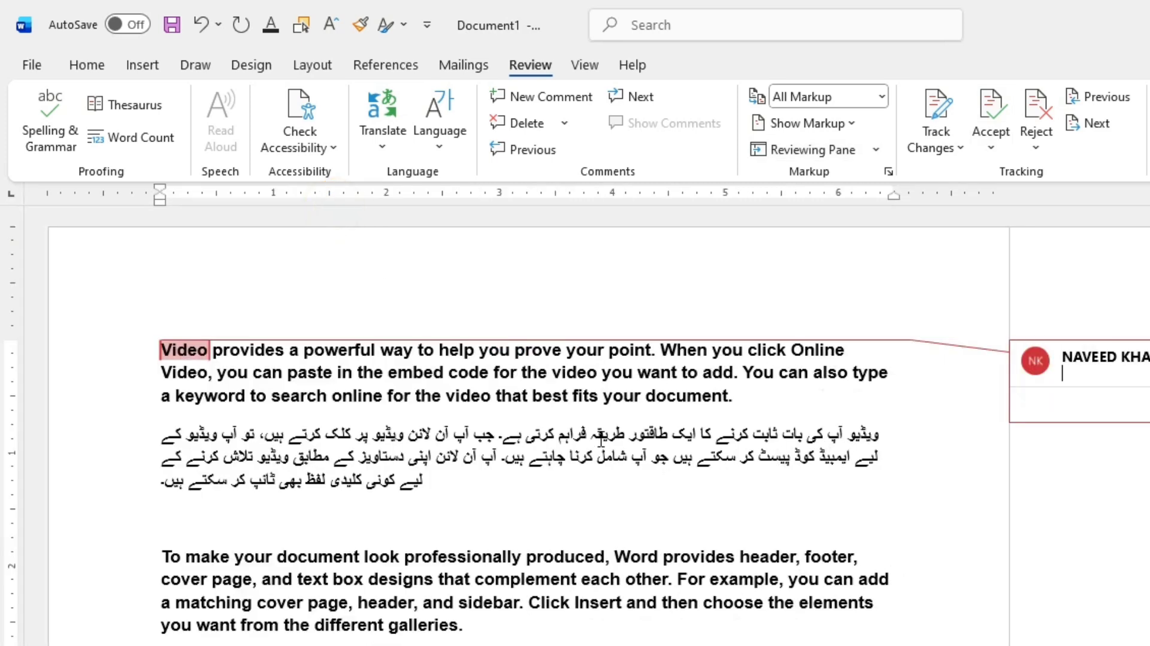
left_click(539, 124)
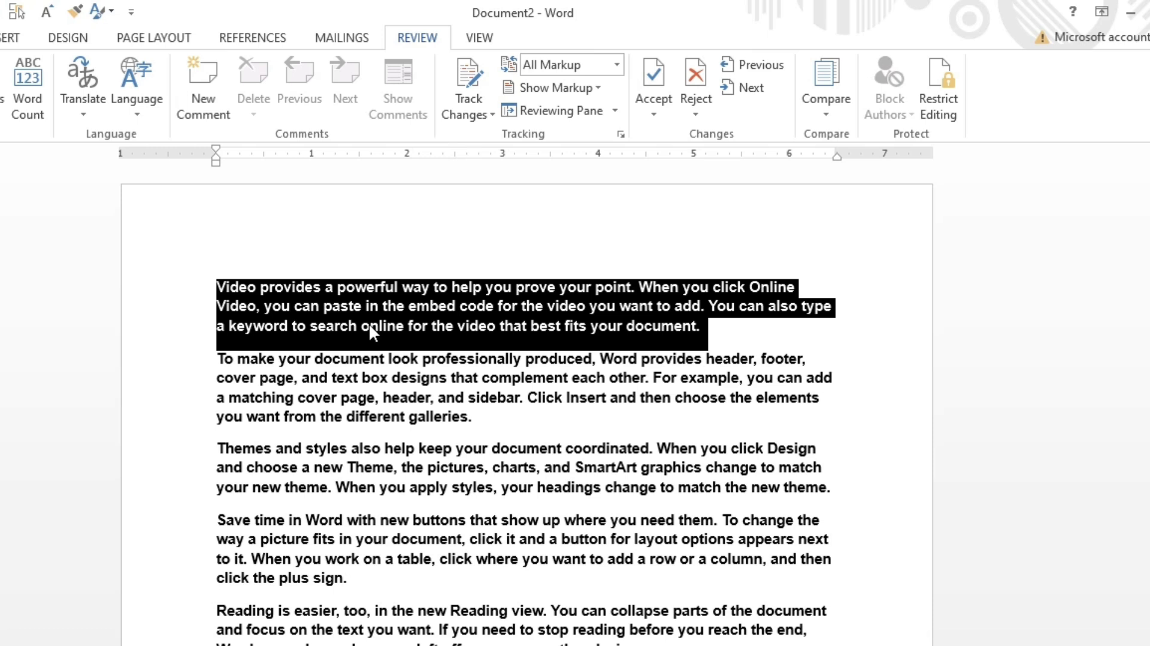
left_click(382, 383)
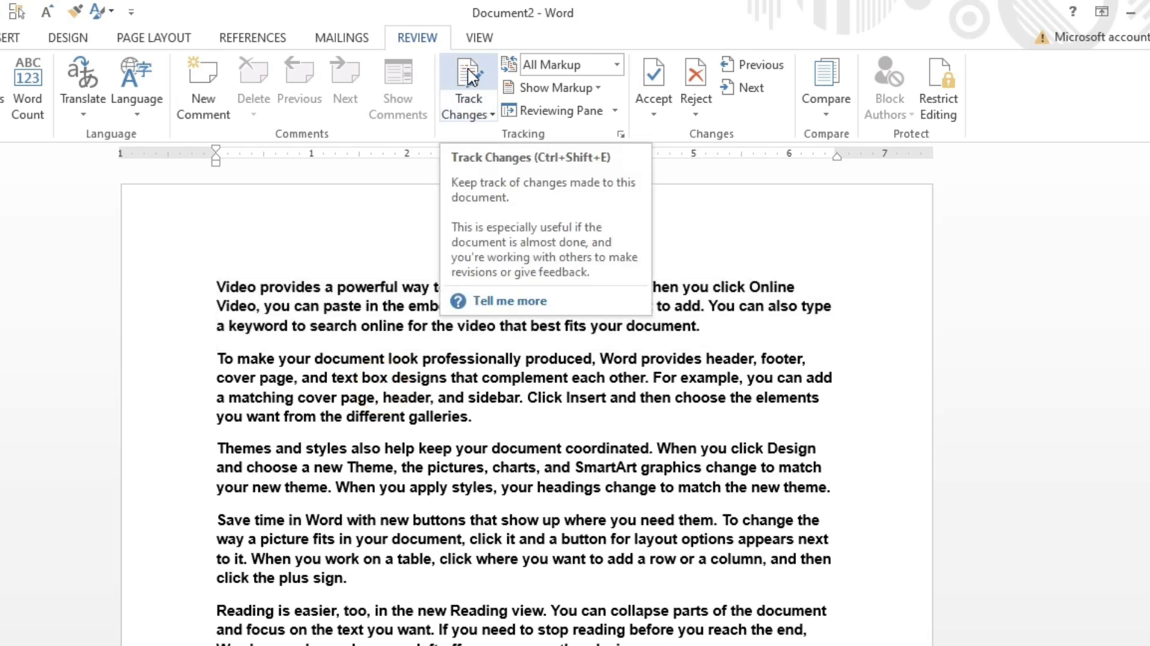
Step: Turn on Track Changes and delete the word "document." at the end of the first paragraph
left_click(473, 100)
left_click(255, 294)
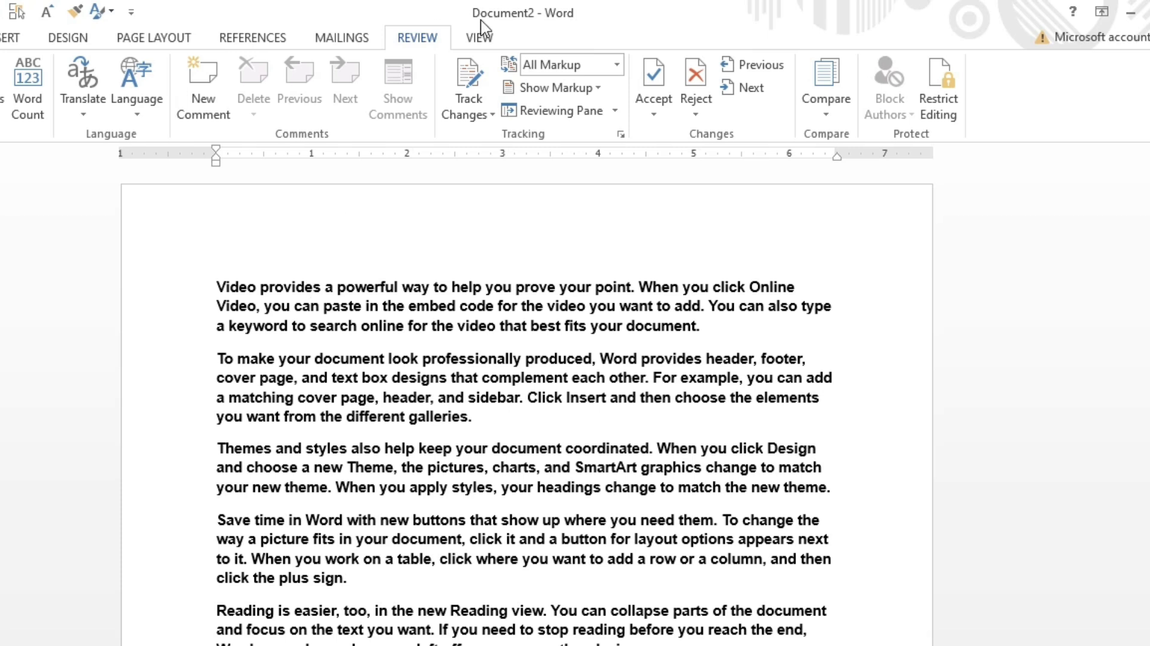
left_click(468, 77)
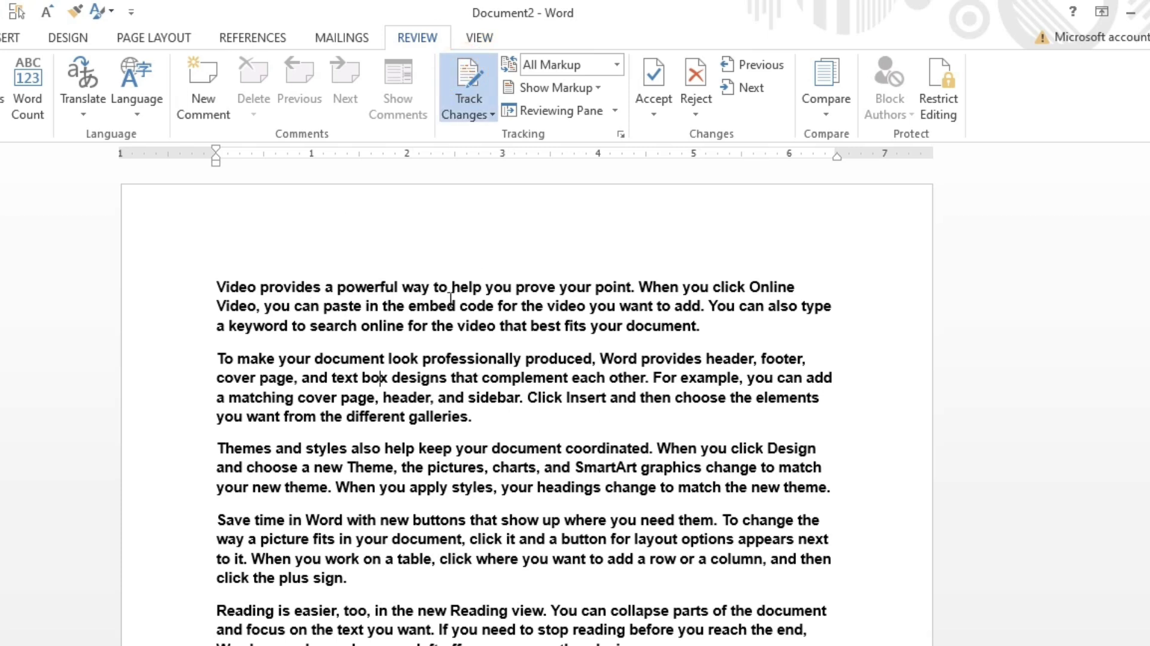
double_click(690, 331)
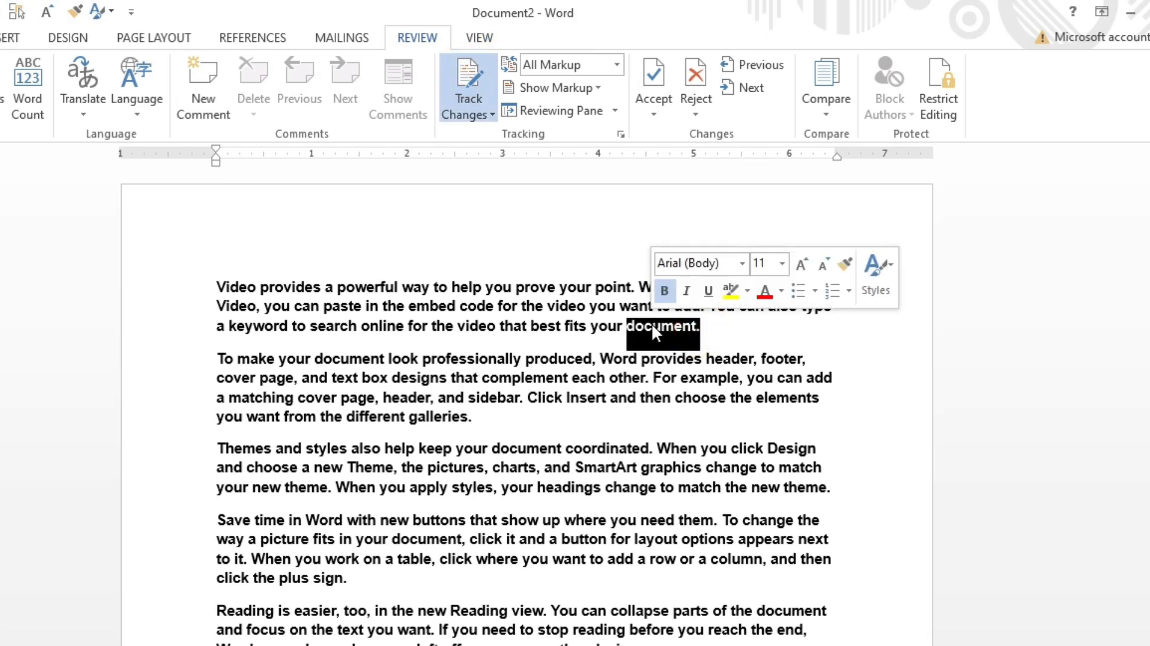
key("Delete")
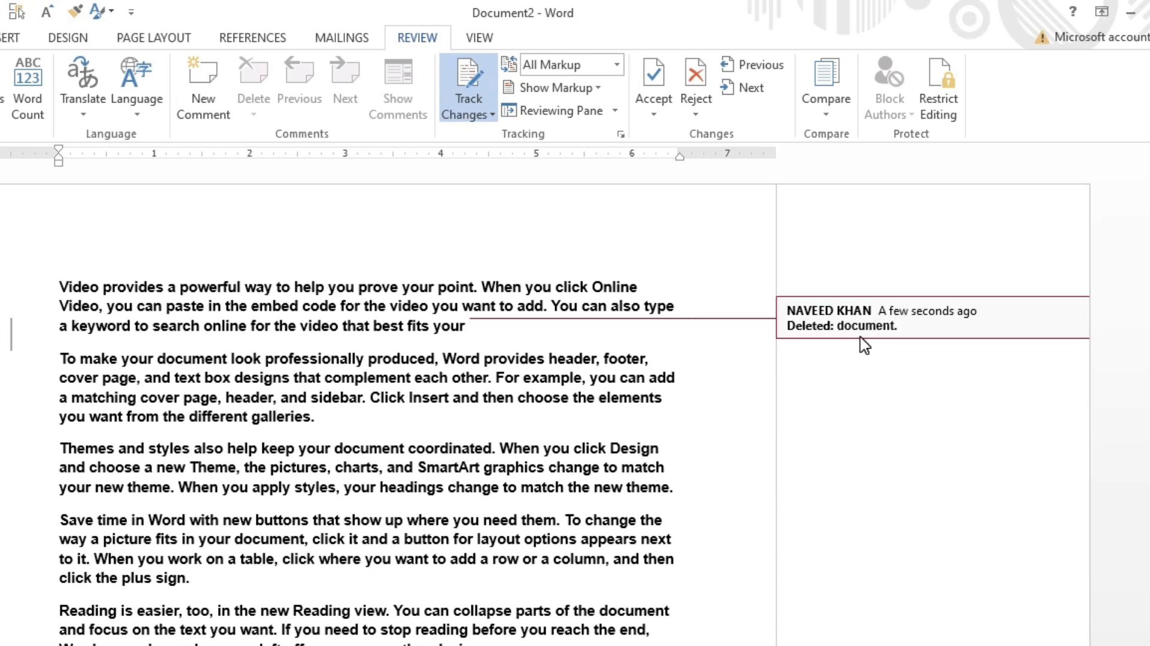
Step: Insert a new line after the first paragraph containing the author's name
left_click(503, 341)
key("Return")
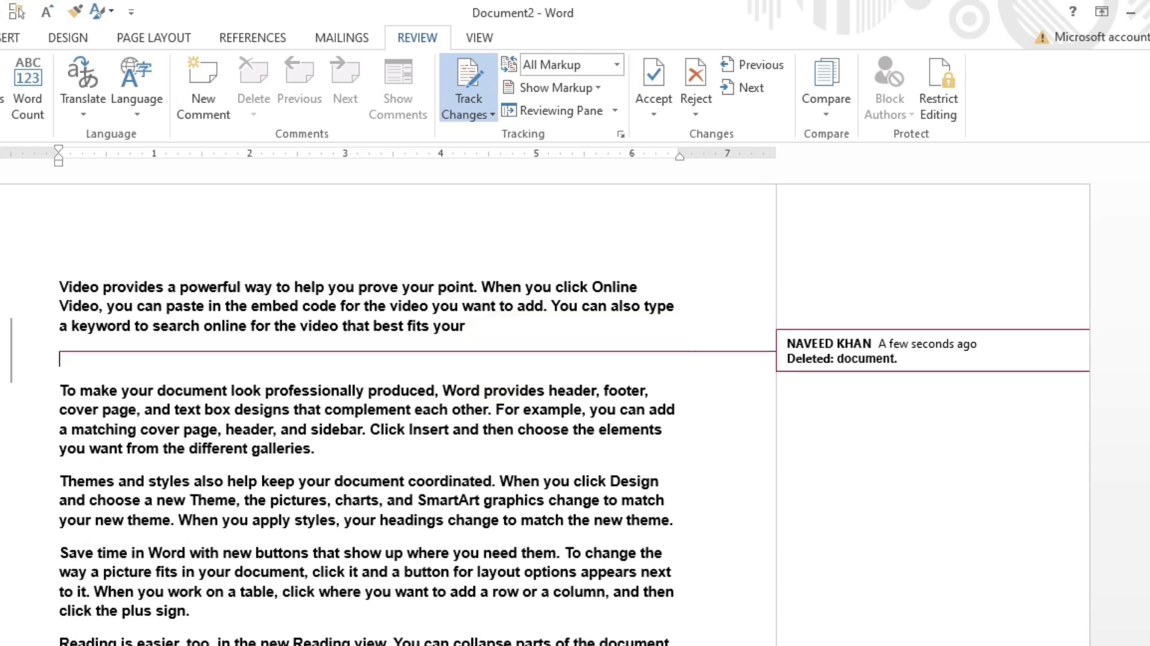
type("naveed khan")
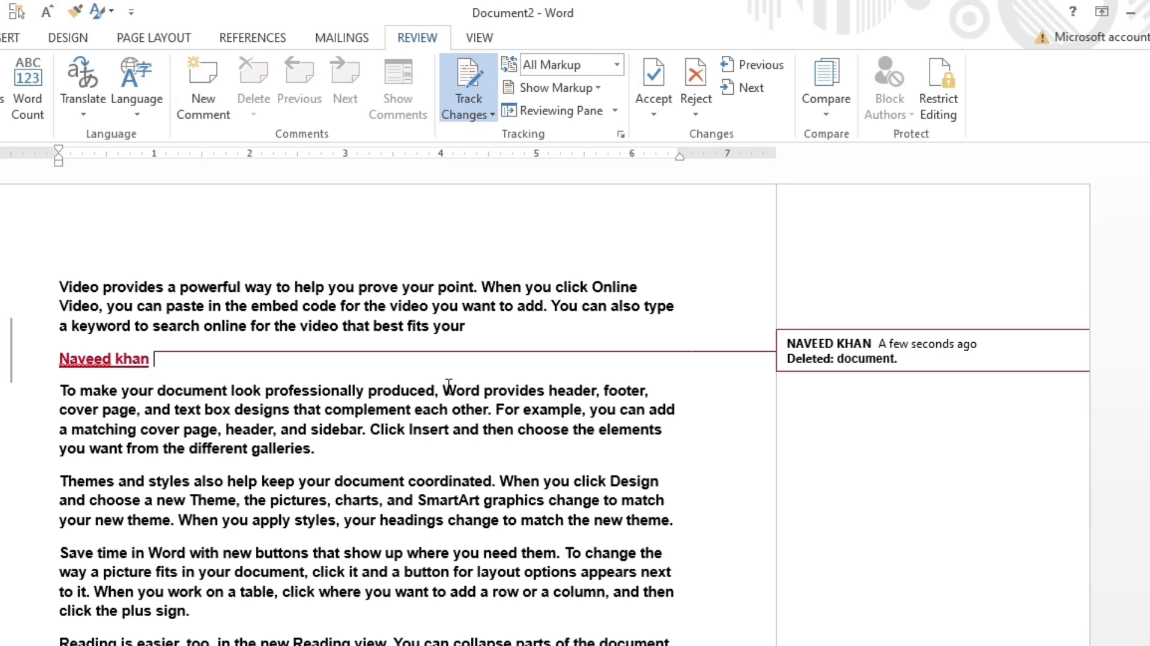
key("Return")
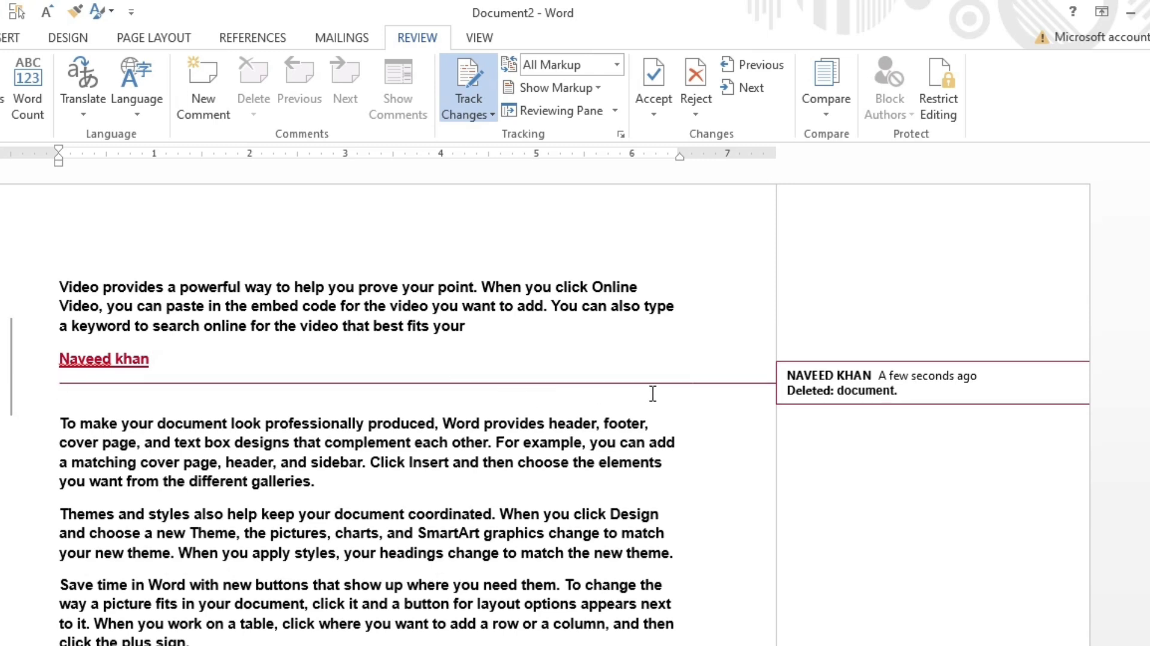
Step: Delete the word "help" in the first sentence
left_click(256, 441)
left_click(323, 301)
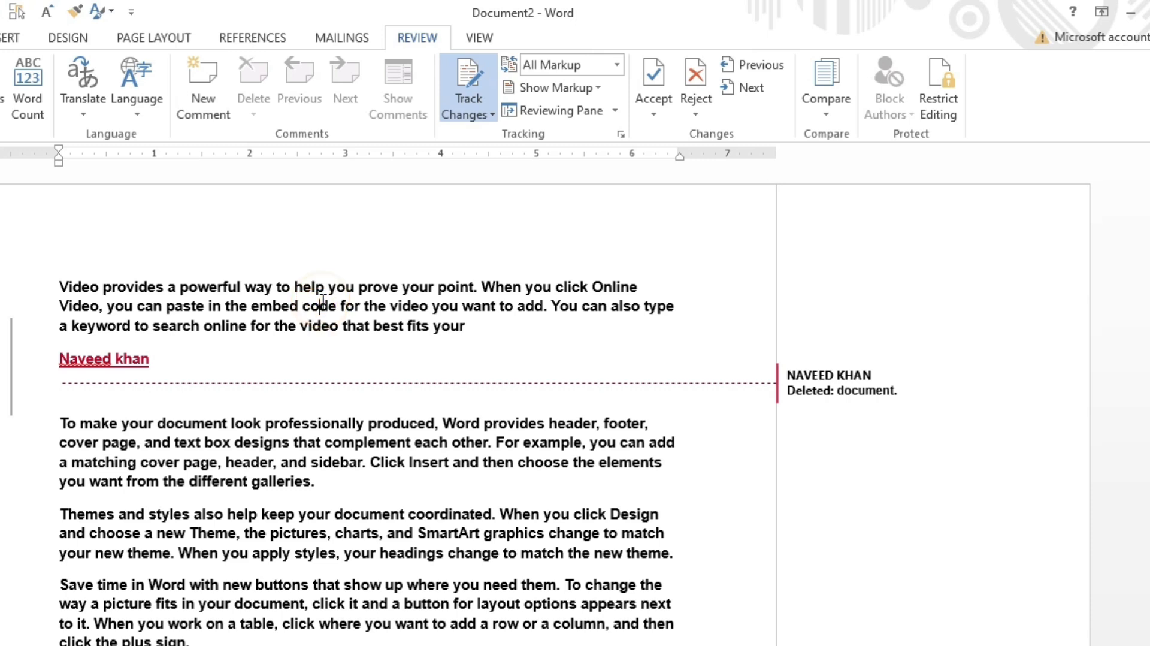
double_click(297, 285)
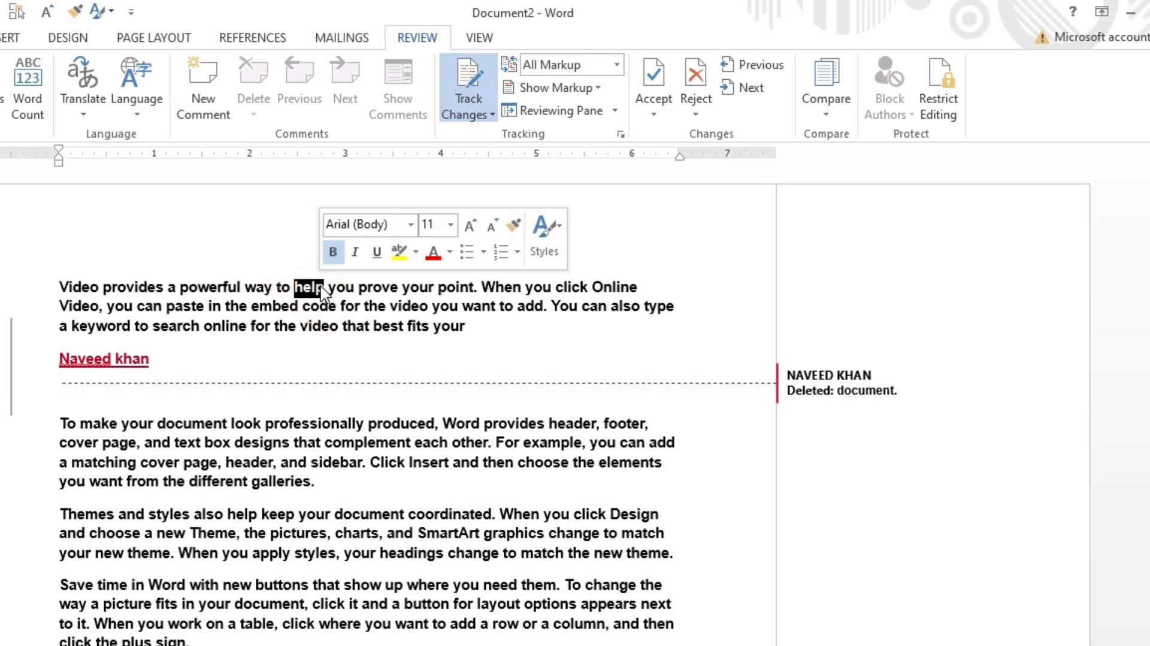
key("Delete")
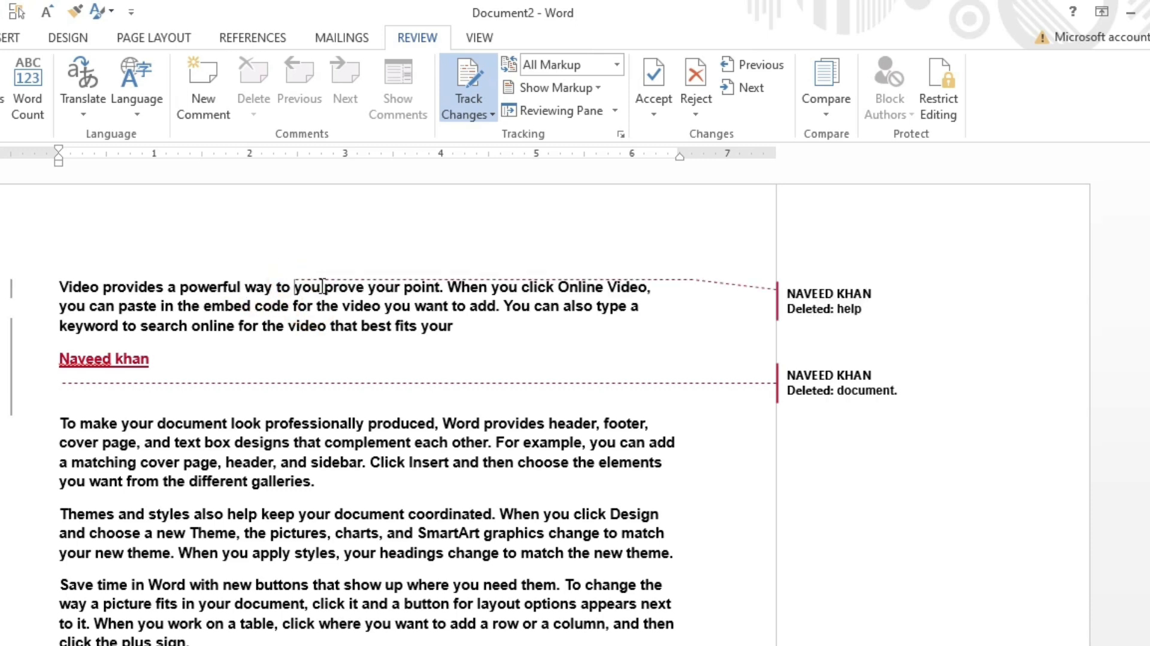
Step: Open the Reviewing Pane to inspect the revisions, then close it
left_click(402, 512)
left_click(560, 112)
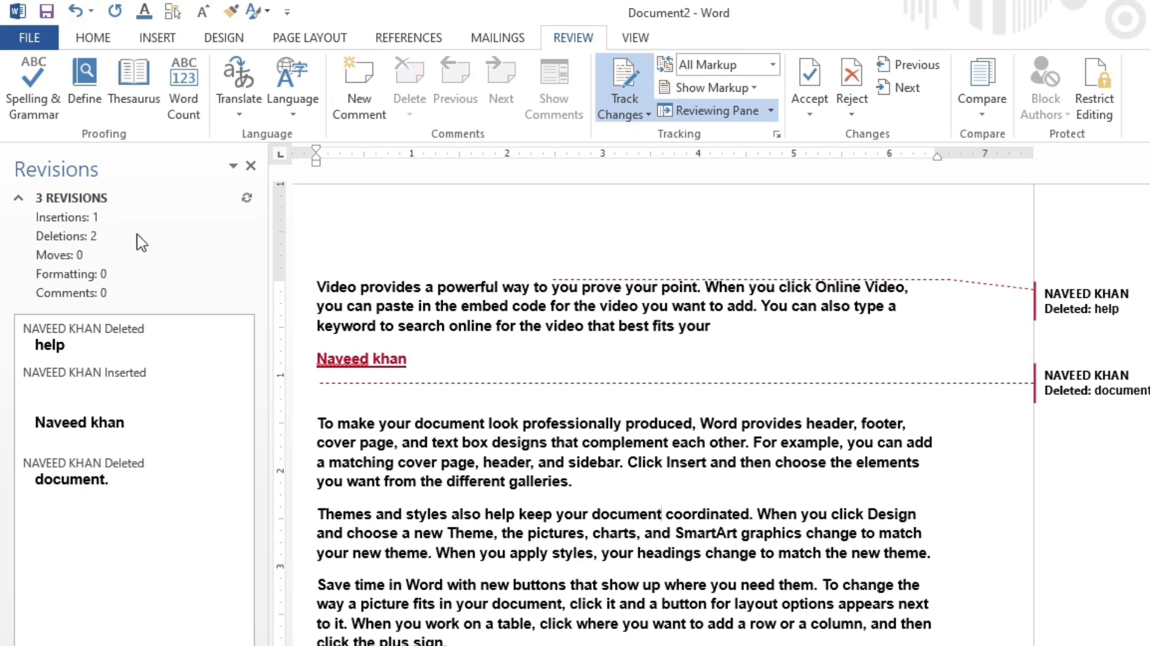
left_click(250, 165)
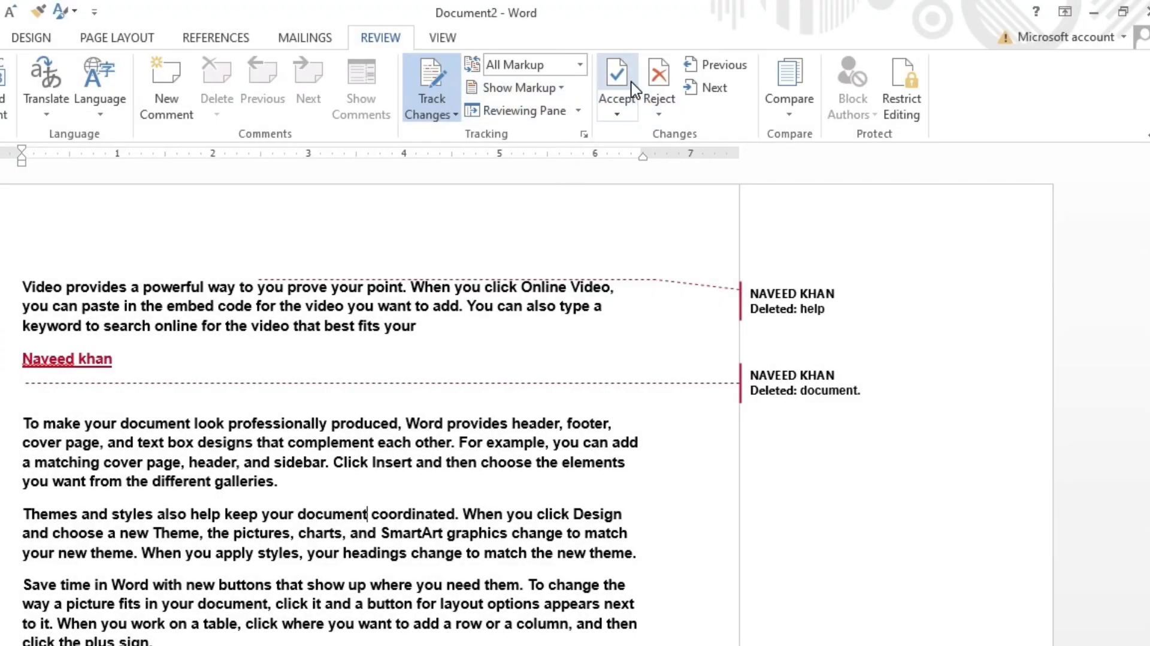
Step: Open Lock Tracking, enter a tracking password, and cancel the dialog
left_click(452, 114)
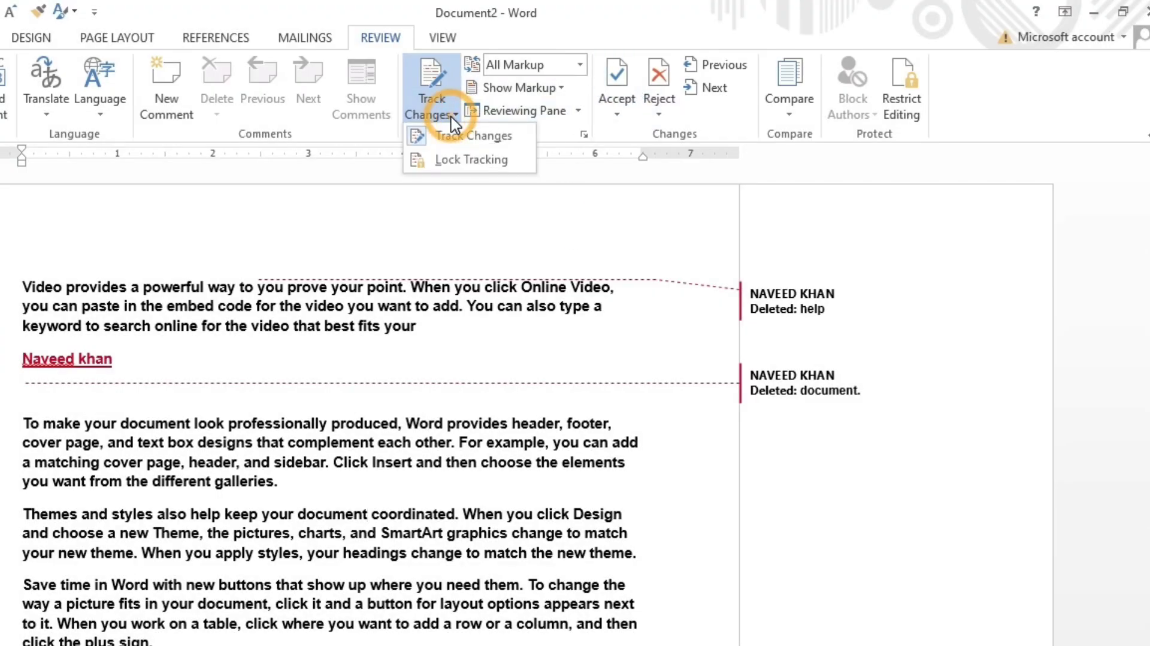
left_click(471, 160)
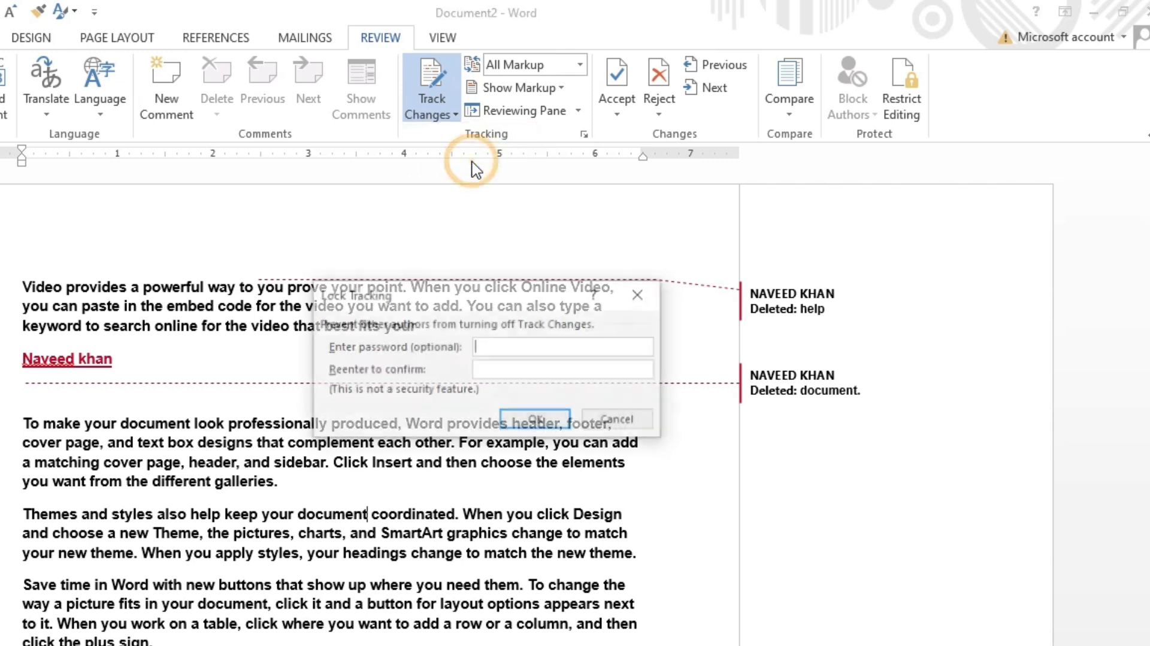
type("**")
left_click(599, 417)
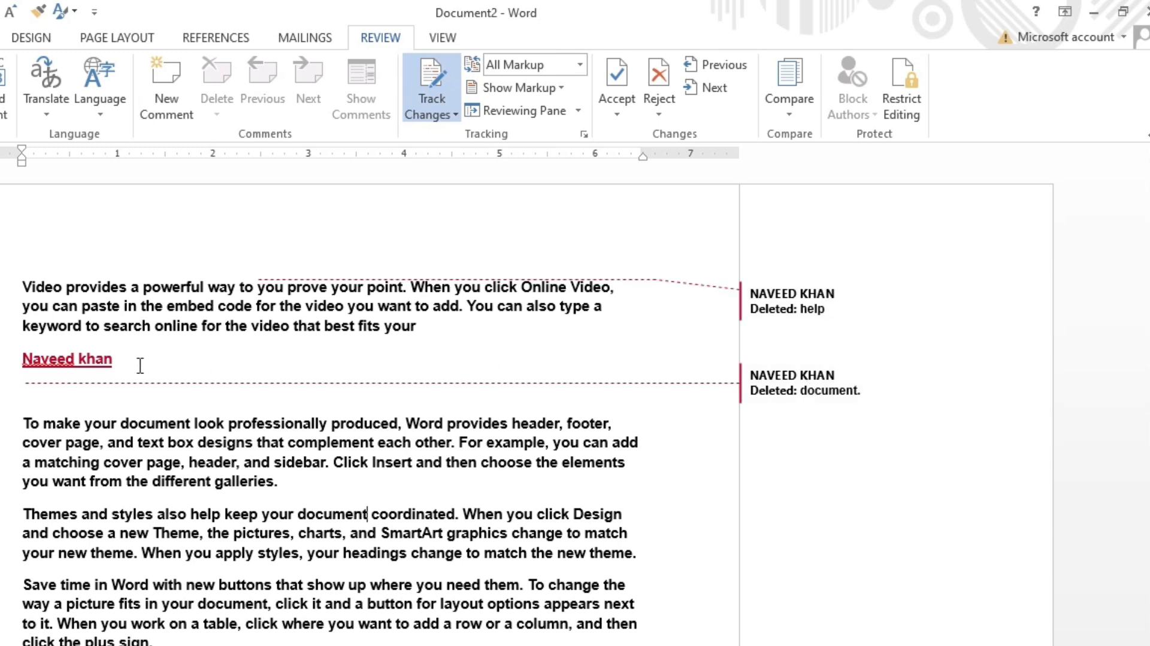
Step: Turn off Track Changes and accept the tracked changes one by one, dismissing the message
left_click(434, 73)
left_click(620, 73)
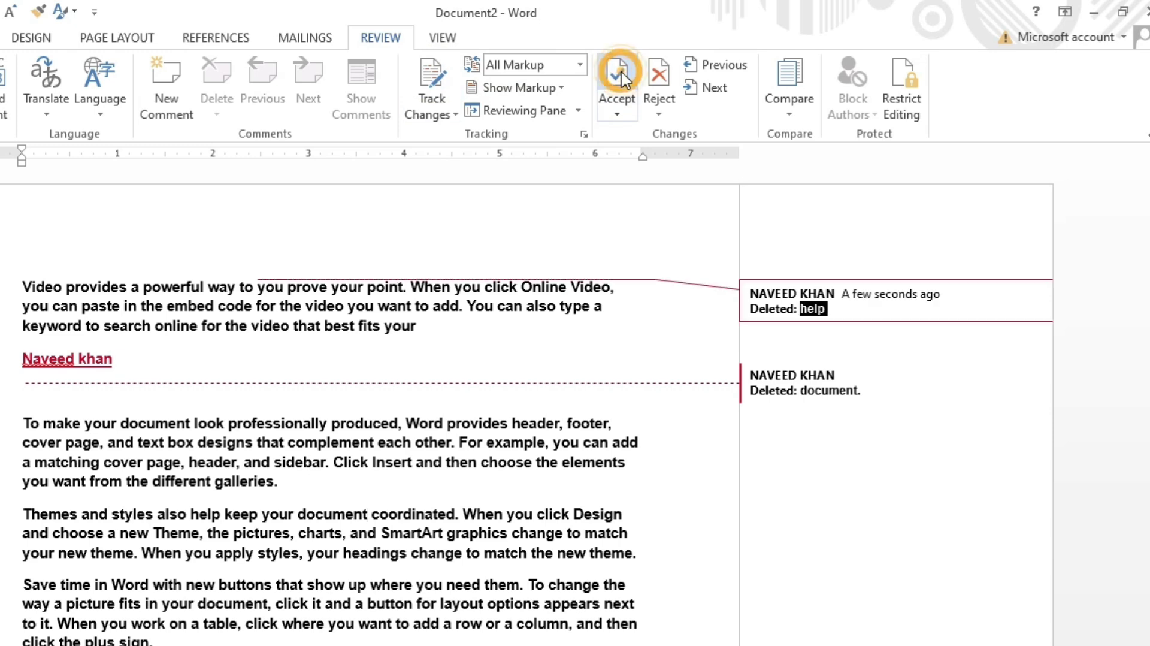
left_click(620, 73)
left_click(620, 73)
left_click(620, 73)
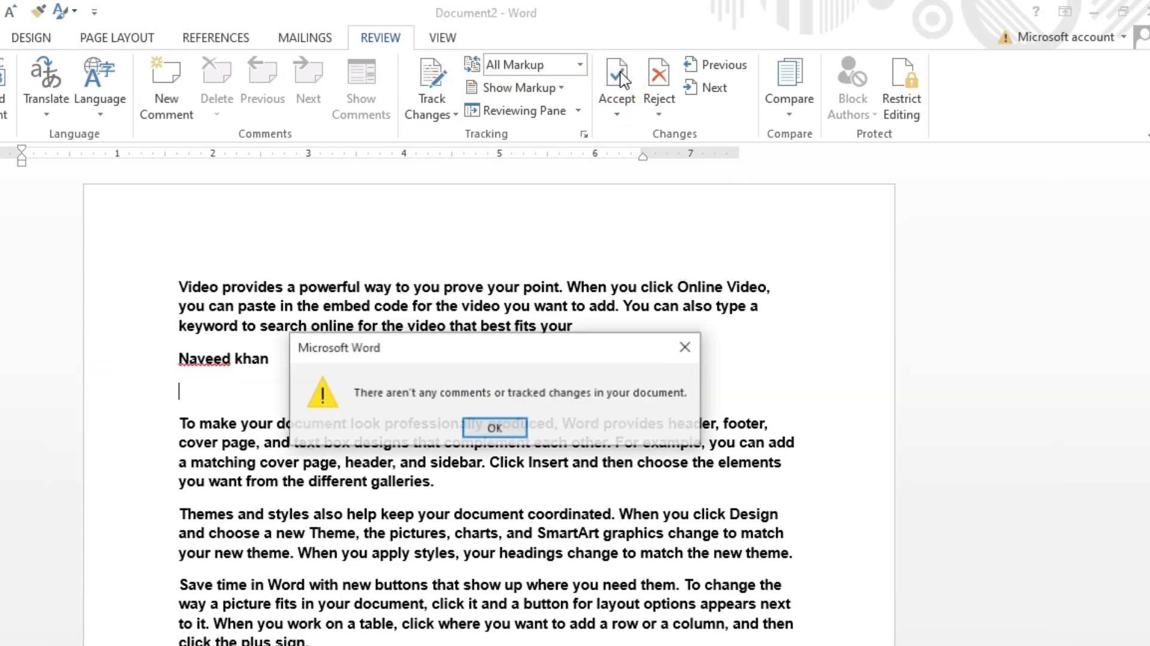
left_click(495, 427)
Step: Reject each of the tracked changes in turn to restore the original text
left_click(330, 405)
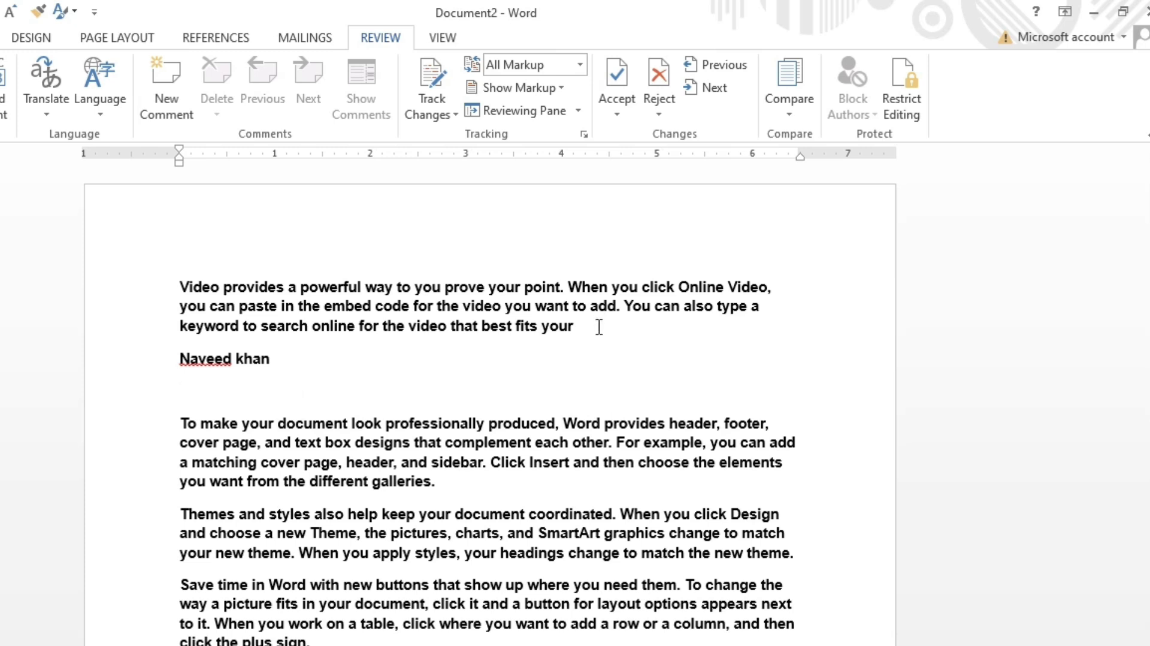
left_click(616, 78)
left_click(616, 78)
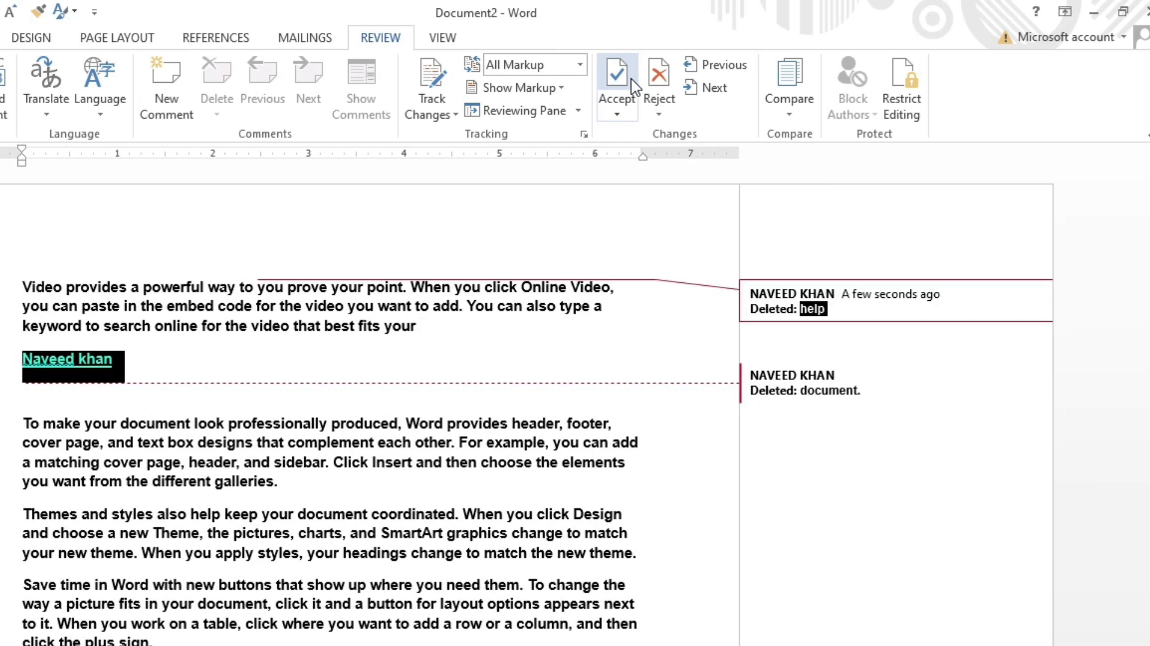
left_click(632, 88)
left_click(633, 88)
left_click(632, 88)
left_click(567, 325)
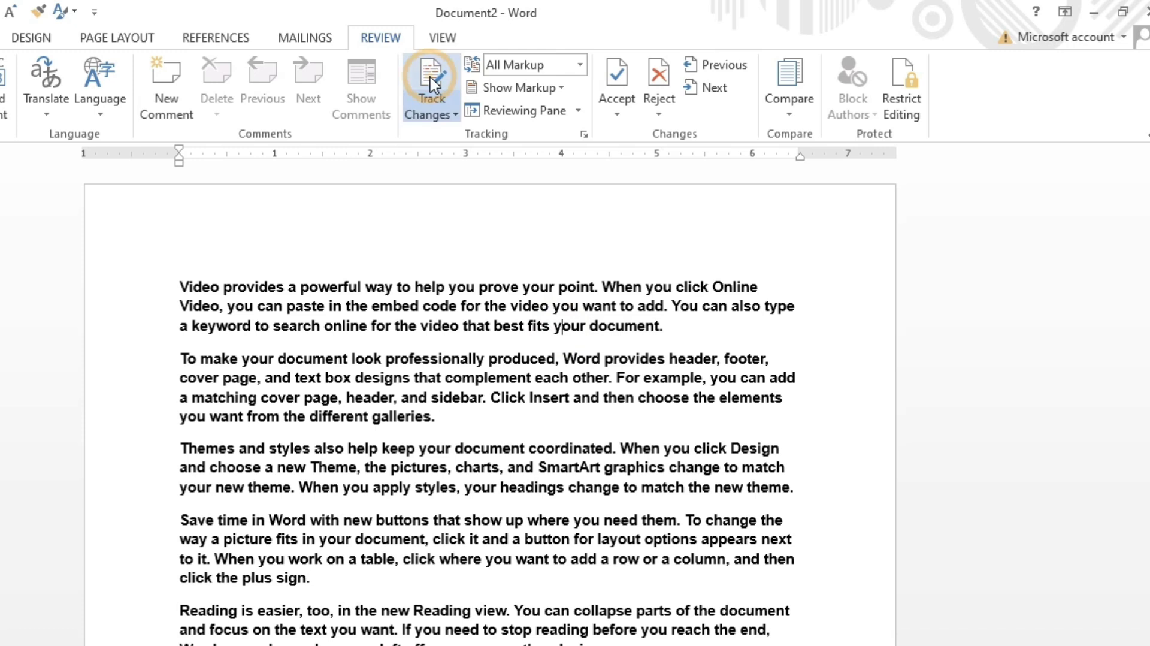
Step: Lock tracking with a tracking password so others cannot turn off Track Changes
left_click(436, 114)
left_click(435, 161)
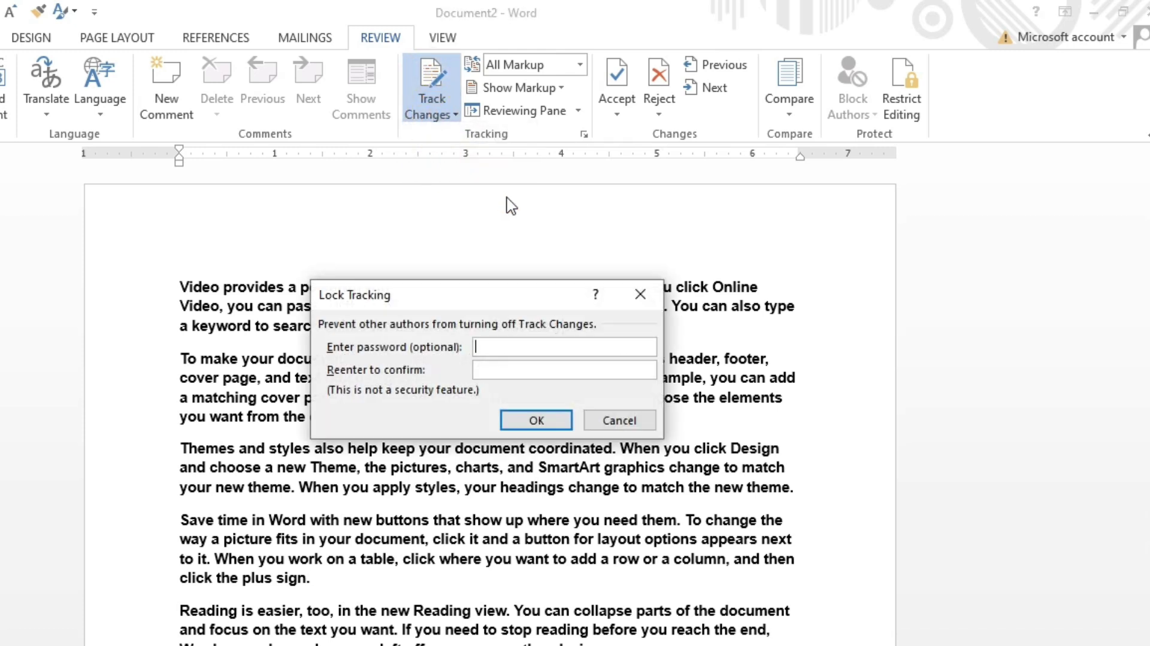
type("***")
left_click(503, 369)
left_click(533, 419)
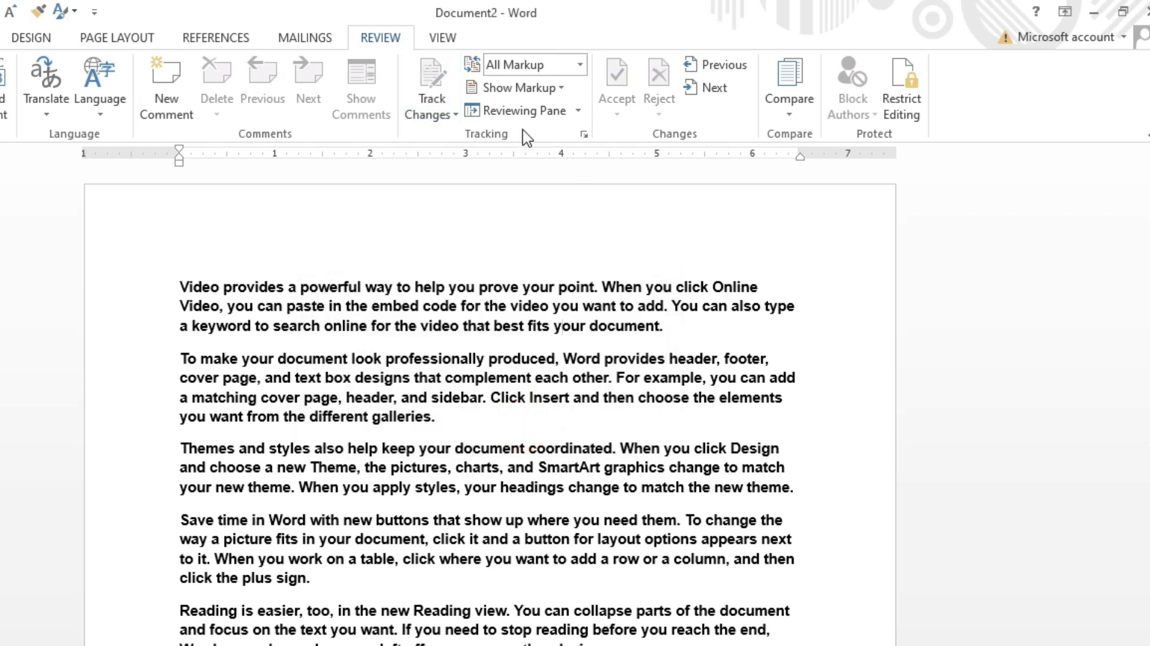
Step: Delete the phrase "help you prove your point" from the first sentence as a tracked change
left_click(620, 74)
left_click(658, 76)
left_click(467, 288)
left_click_drag(448, 286, 596, 289)
key("Delete")
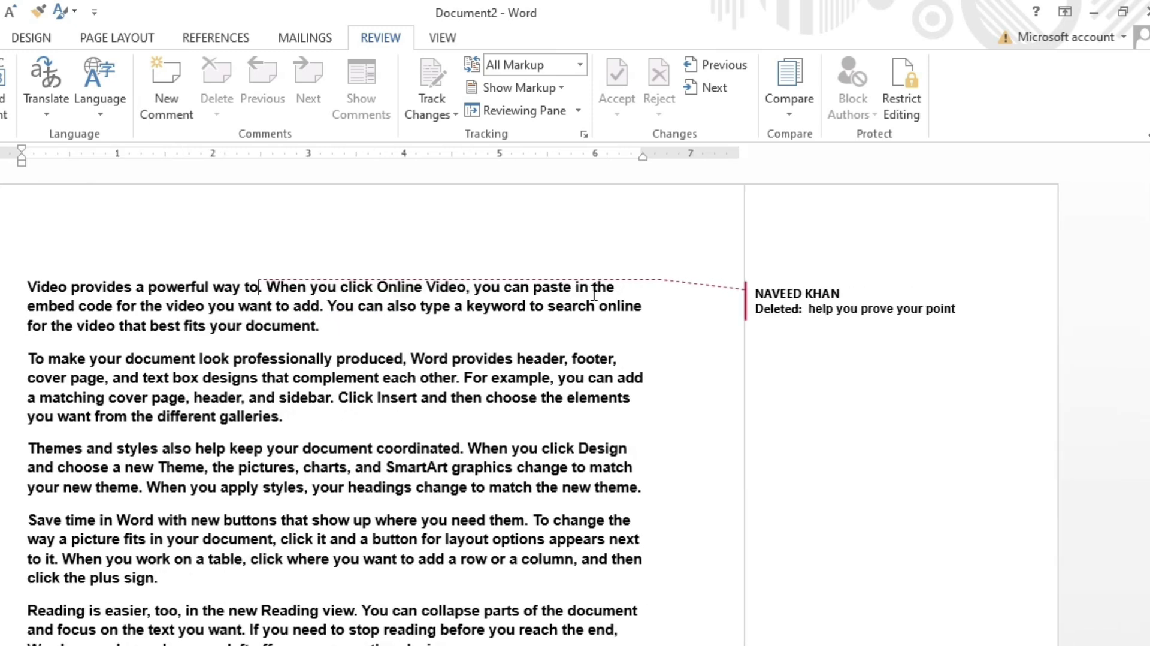
Step: Preview how the tracked deletion appears in the print view, then return to the document
left_click(359, 378)
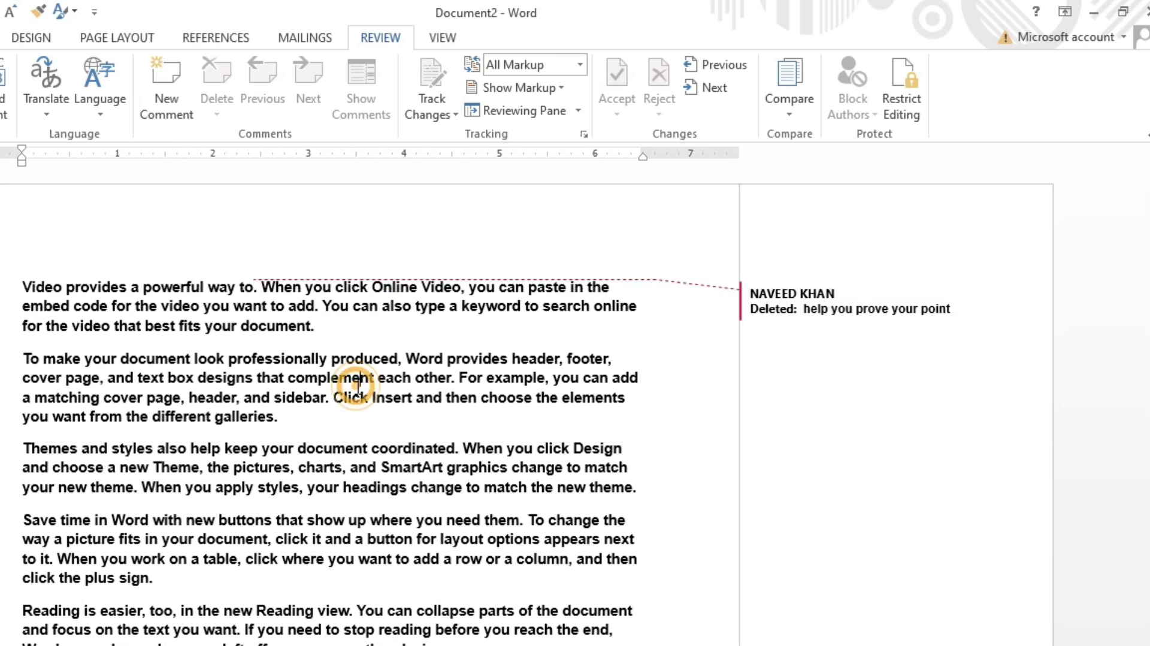
left_click(428, 325)
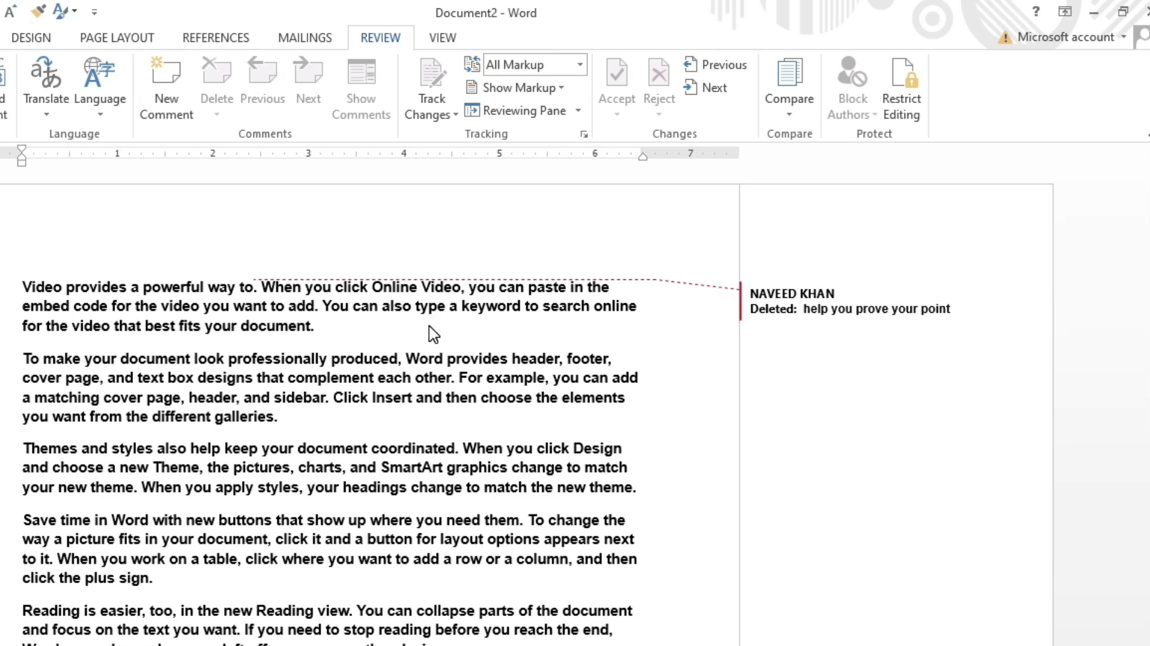
key("ctrl+p")
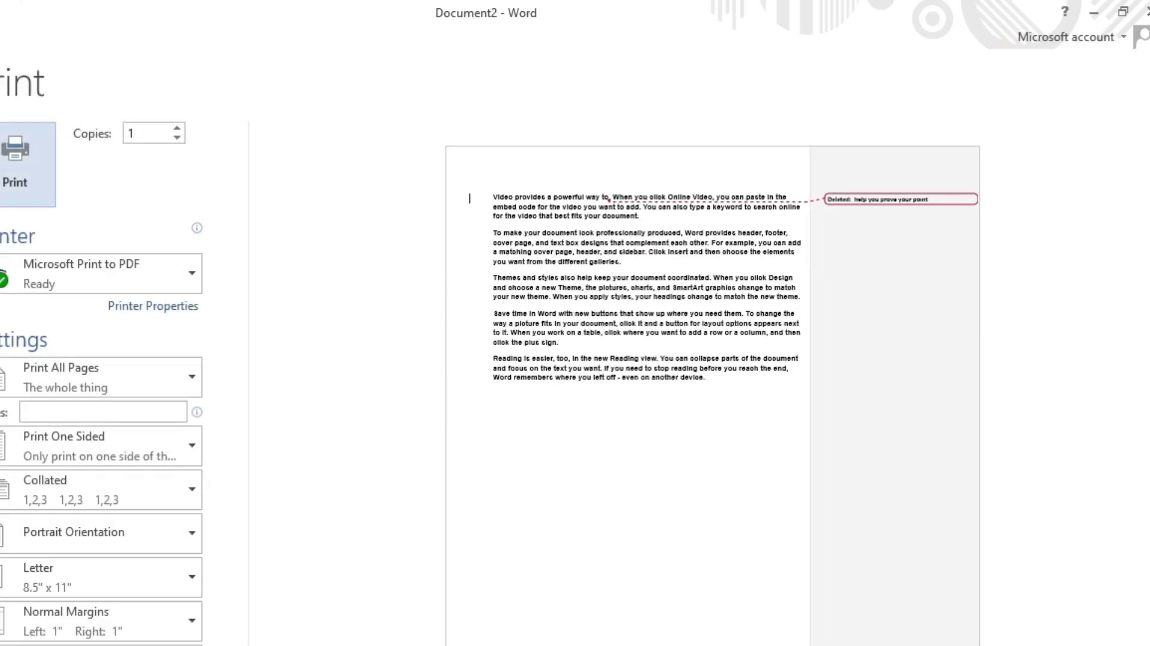
key("Escape")
left_click(650, 65)
left_click(603, 75)
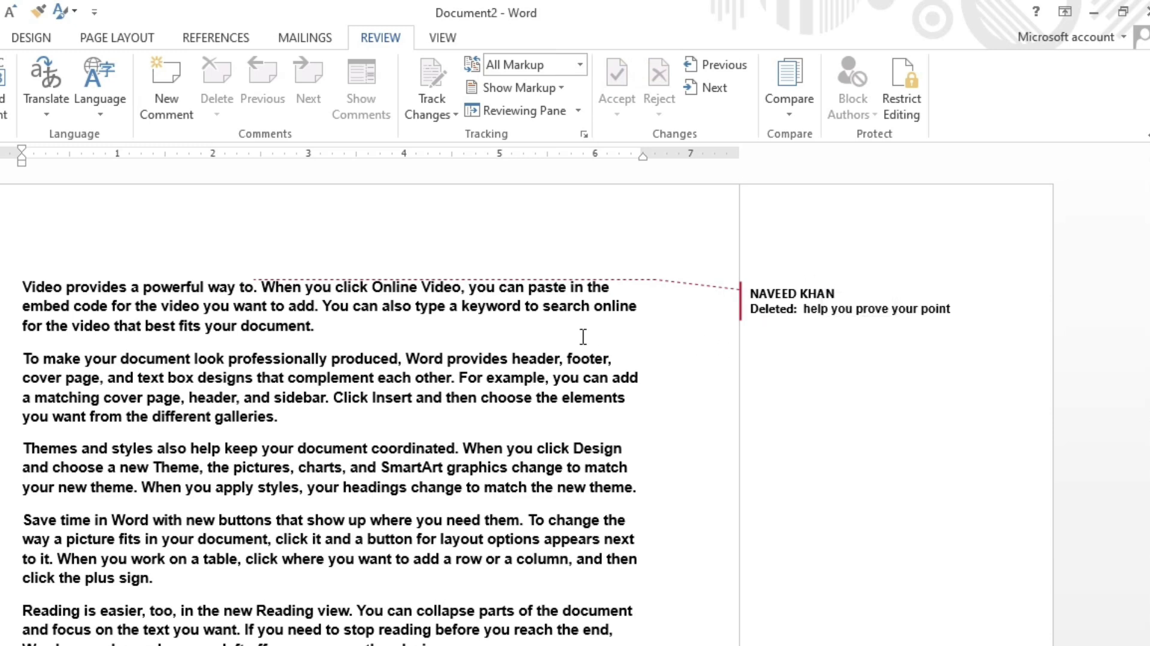
Step: Insert a new paragraph with the author's name after the first paragraph
left_click(398, 340)
key("Return")
type("naveed khan")
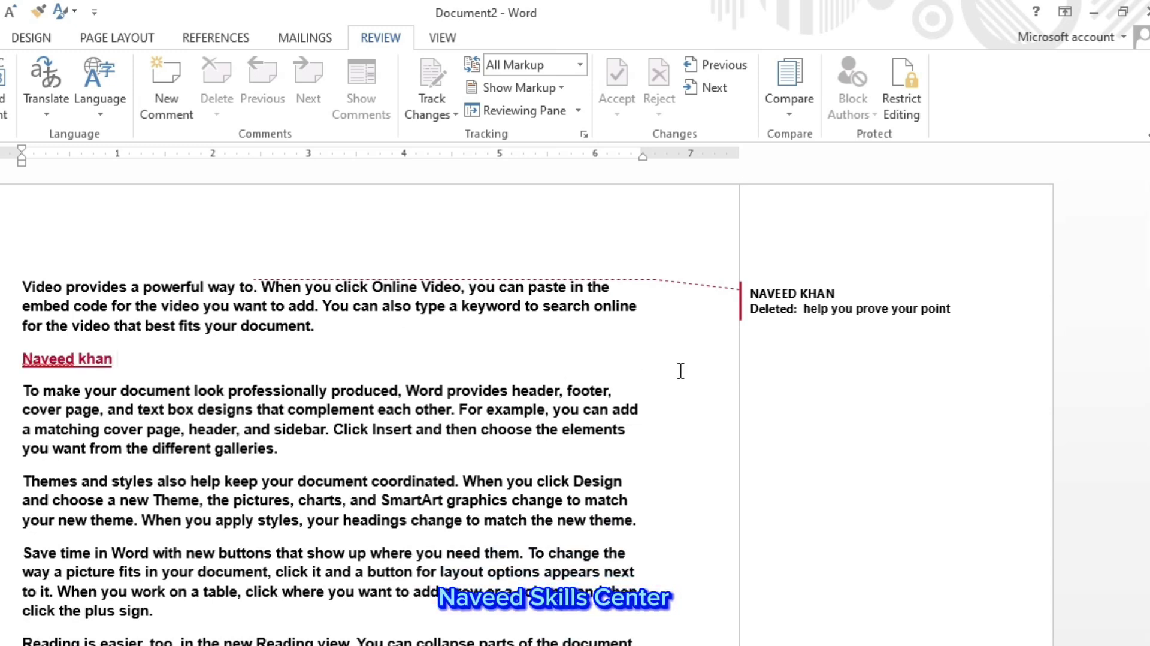
left_click(411, 448)
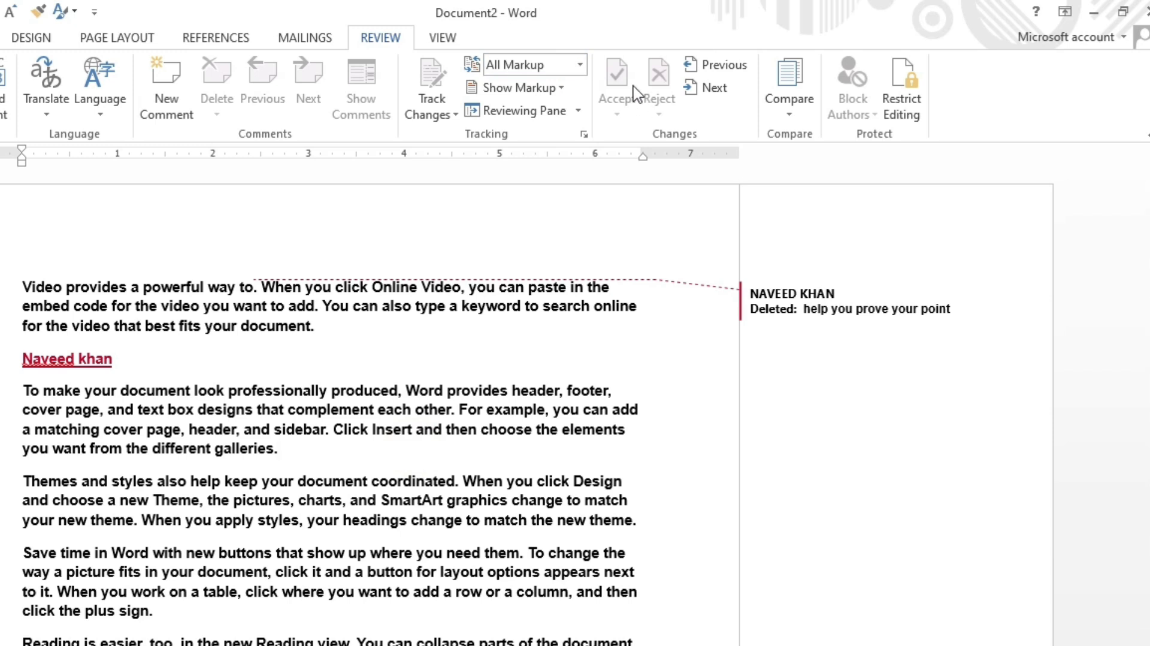
Step: Unlock tracking by entering the tracking password
left_click(433, 84)
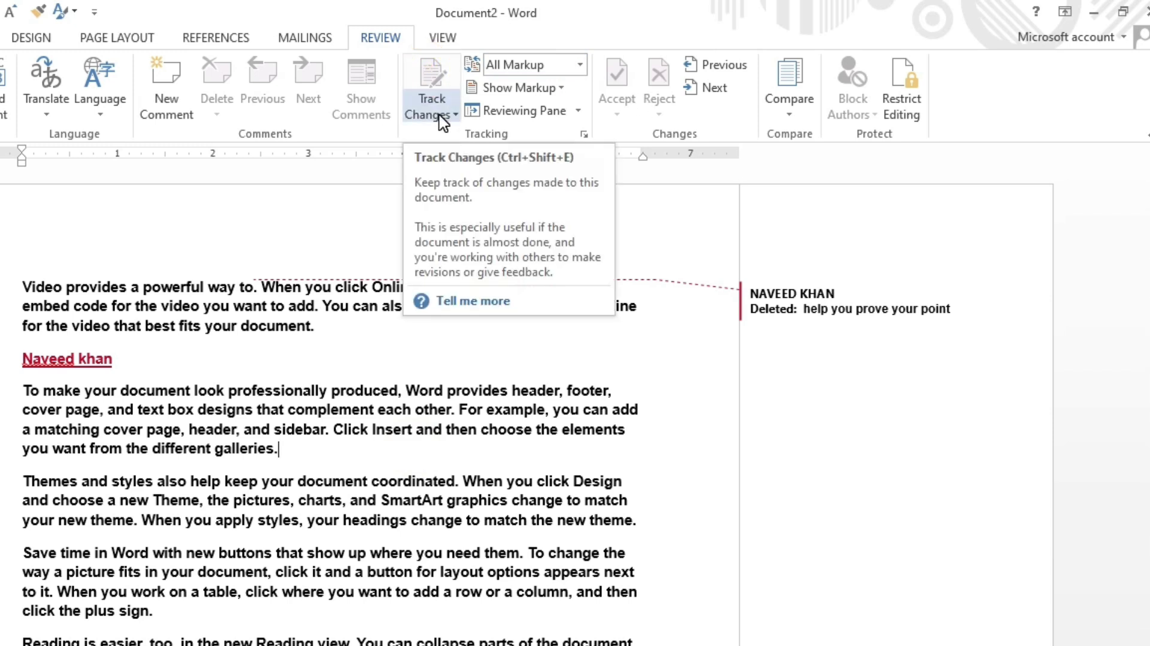
left_click(440, 114)
left_click(446, 157)
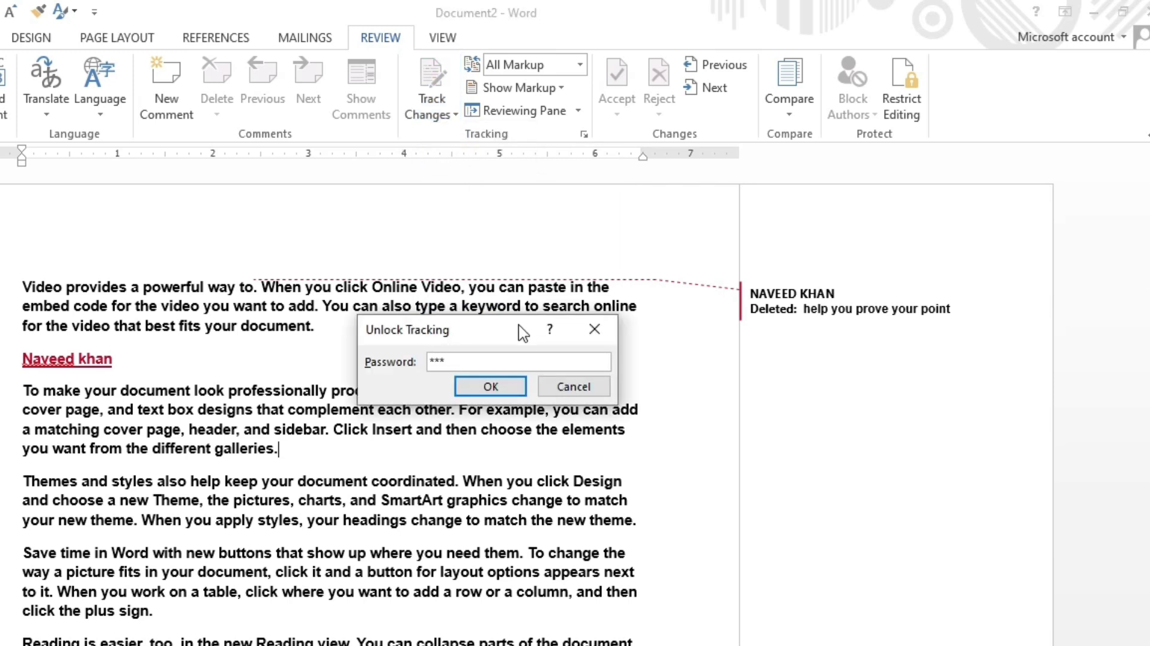
left_click(491, 386)
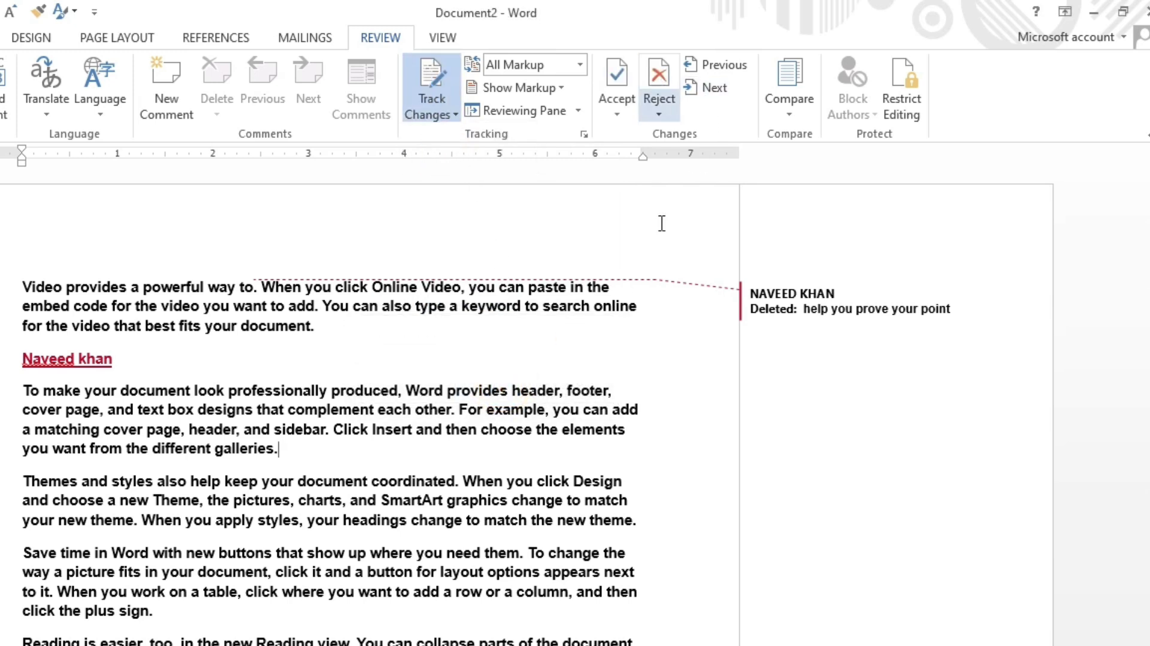
Step: Reject the tracked deletion and inserted name, then try moving to the next change, dismissing the messages
left_click(659, 79)
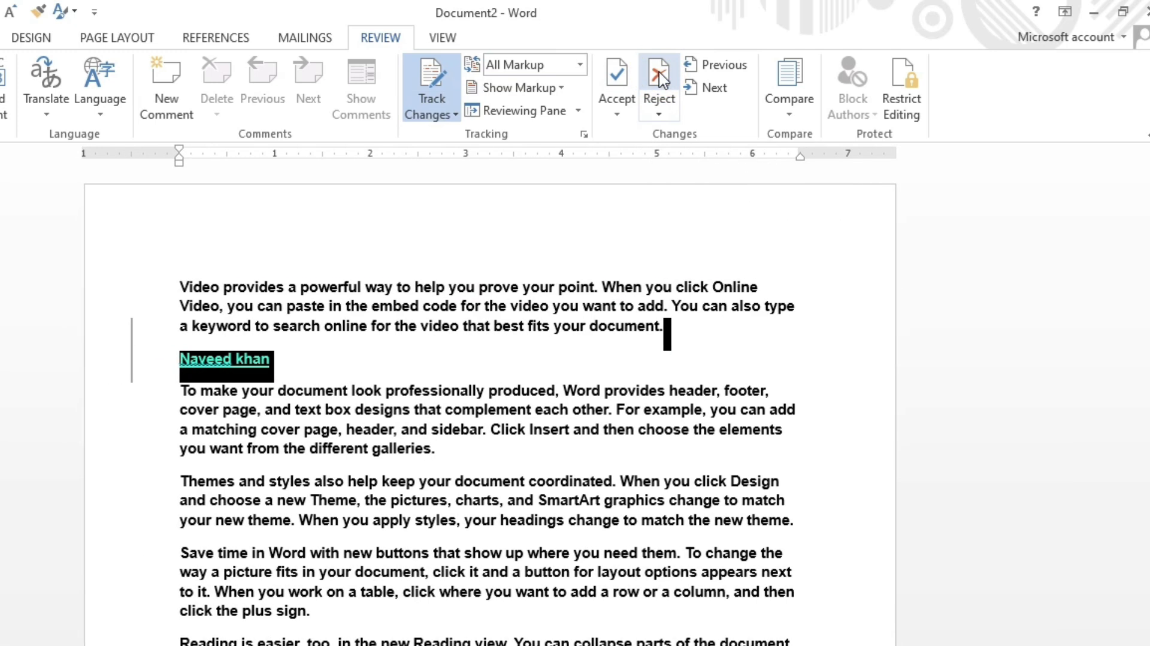
left_click(659, 79)
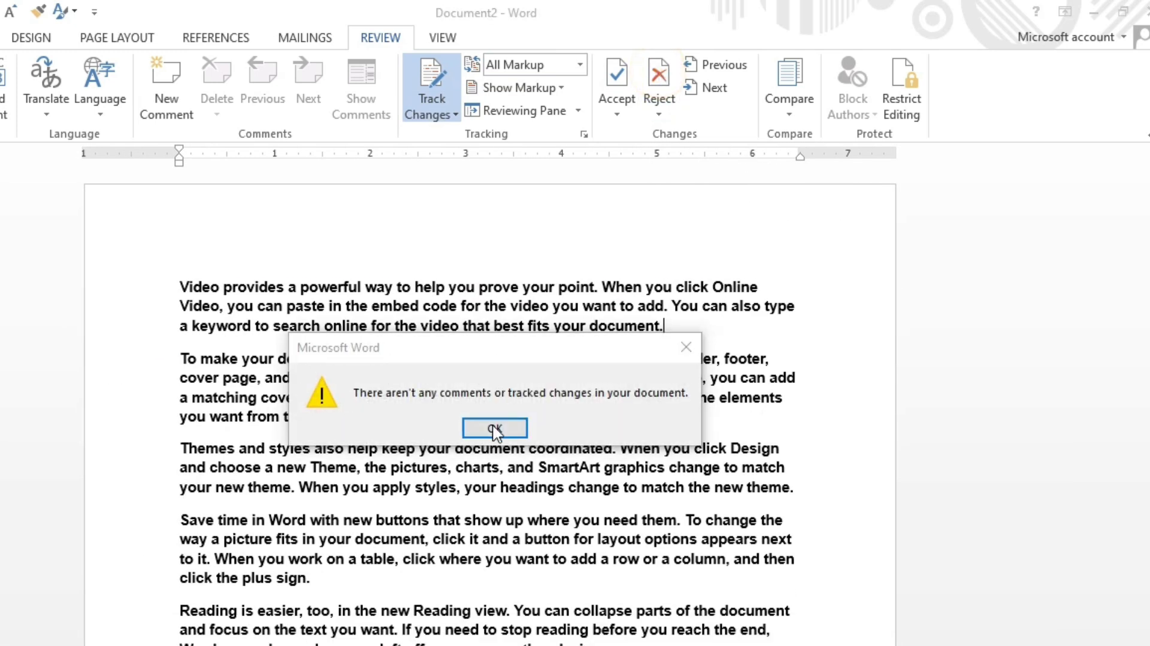
left_click(494, 428)
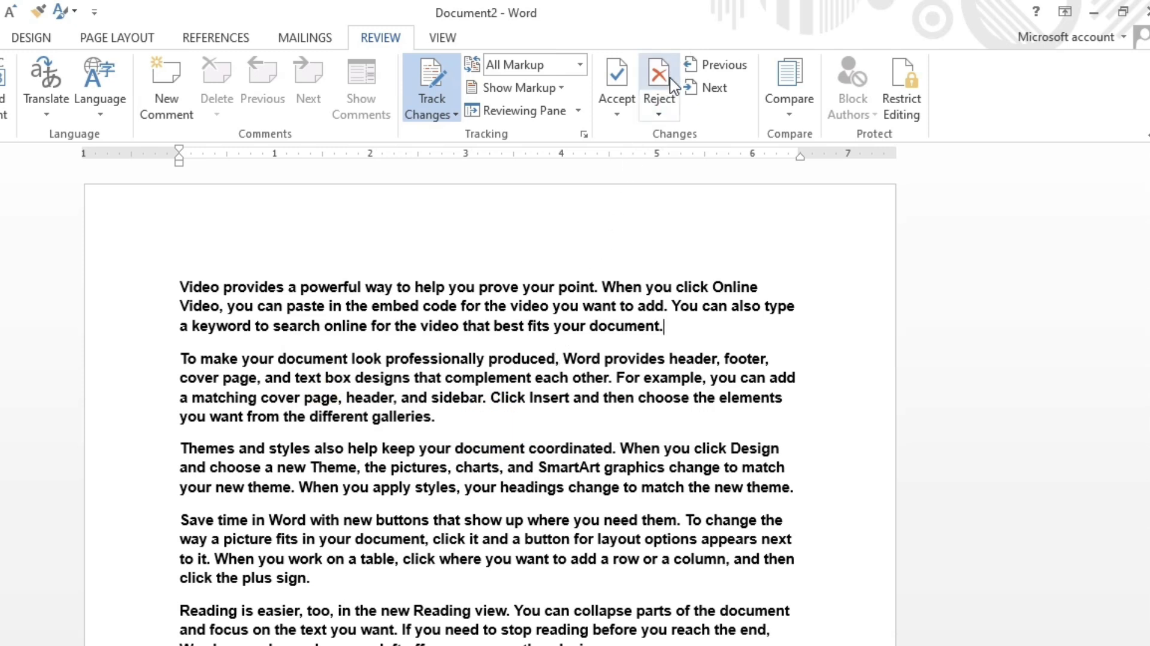
left_click(713, 89)
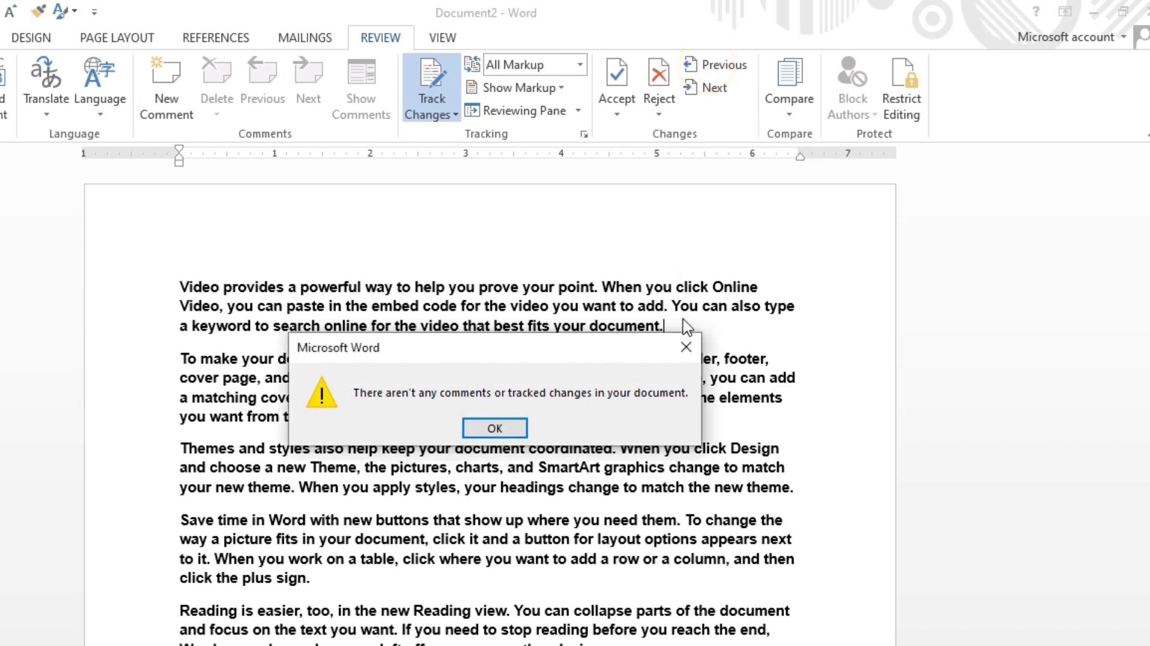
left_click(686, 347)
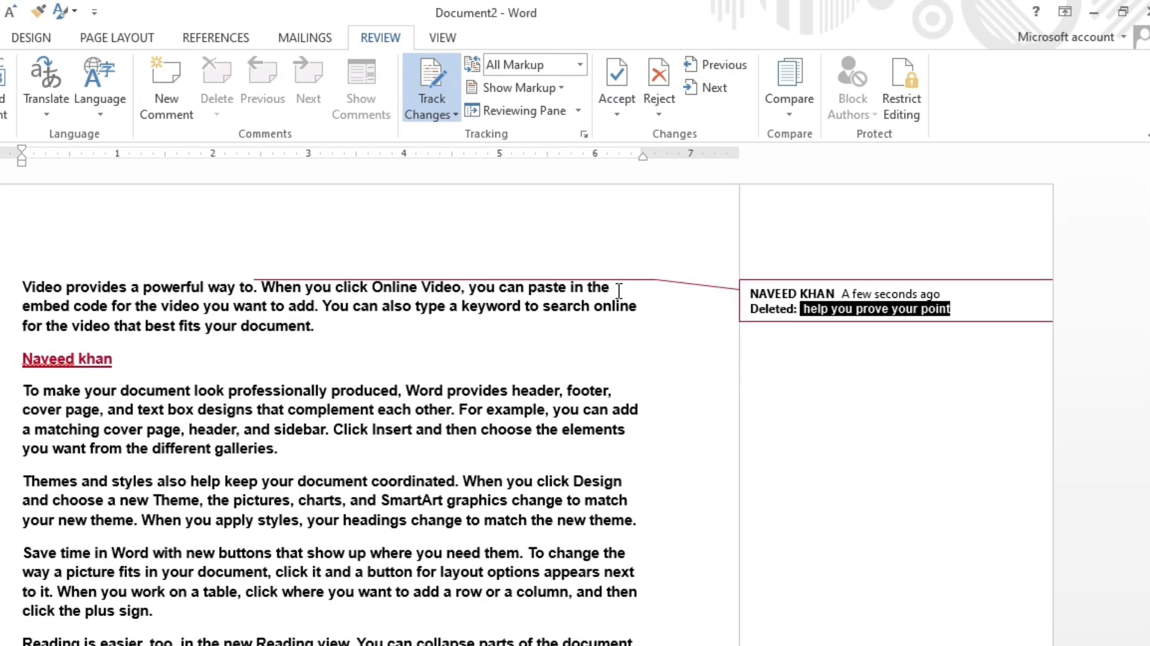
Step: Step forwards and backwards through the tracked changes in the document
left_click(531, 378)
left_click(509, 395)
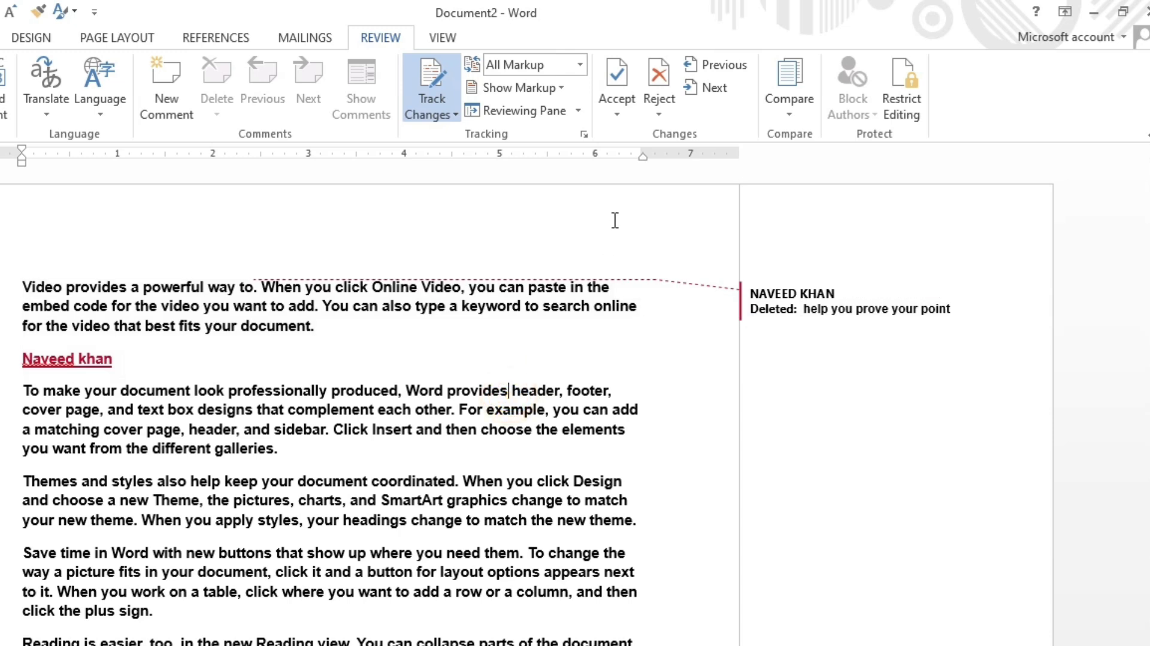
left_click(716, 89)
left_click(716, 90)
left_click(716, 89)
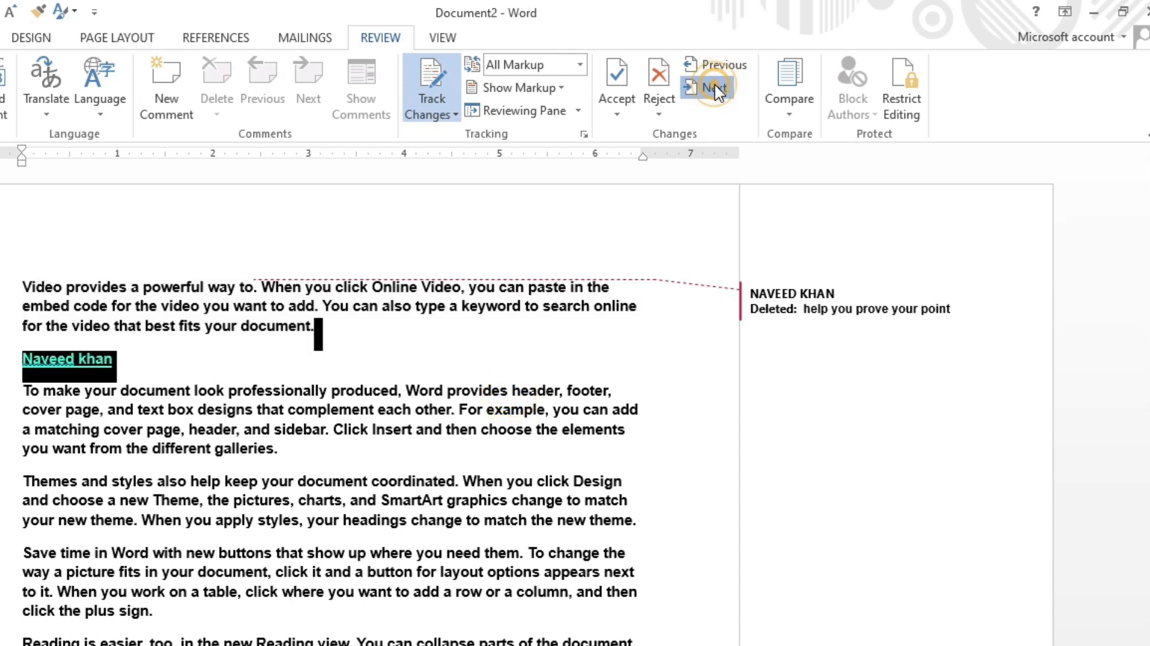
left_click(712, 68)
left_click(713, 69)
left_click(711, 70)
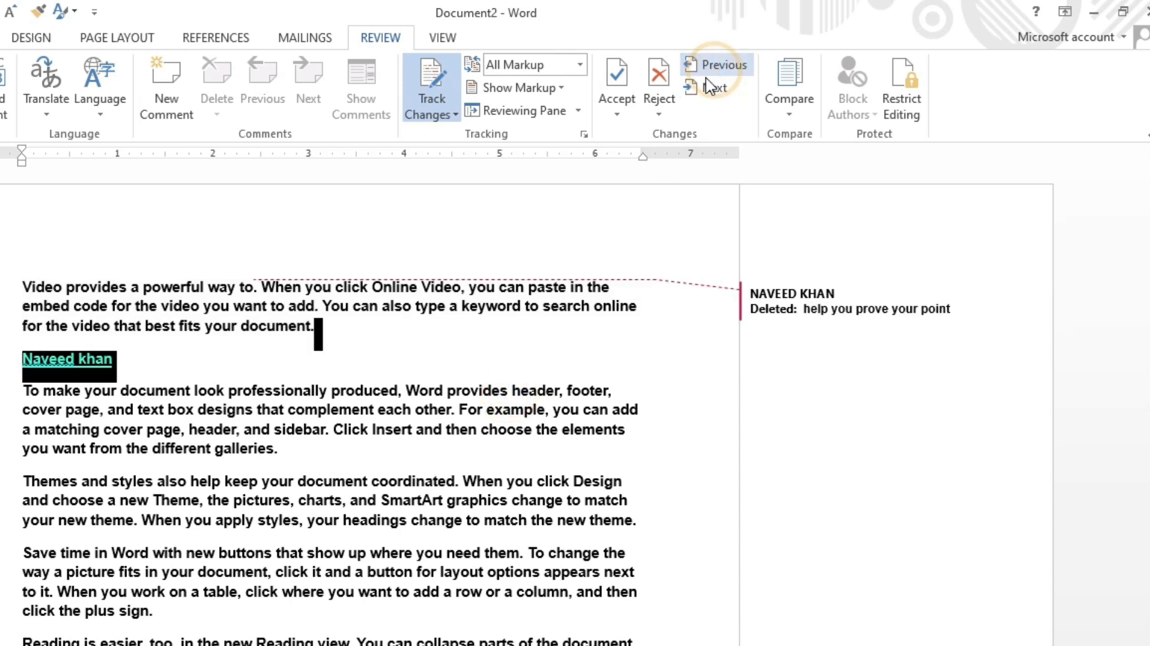
left_click(493, 407)
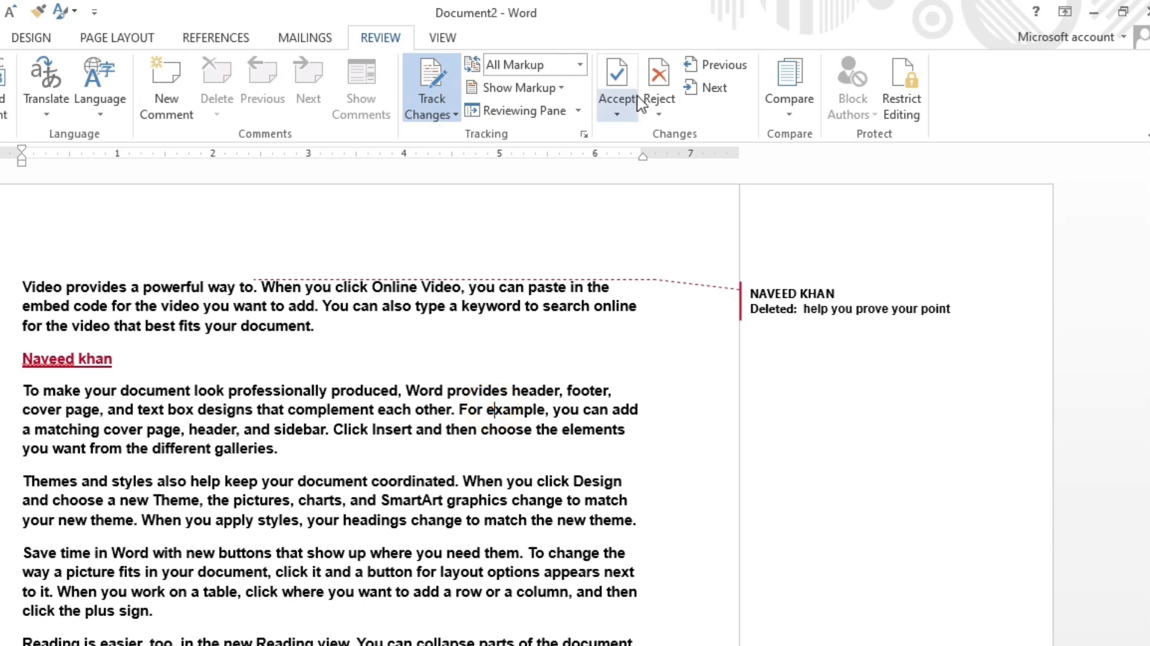
Step: Reject the tracked deletion and the inserted name, dismissing the message
left_click(665, 79)
left_click(672, 84)
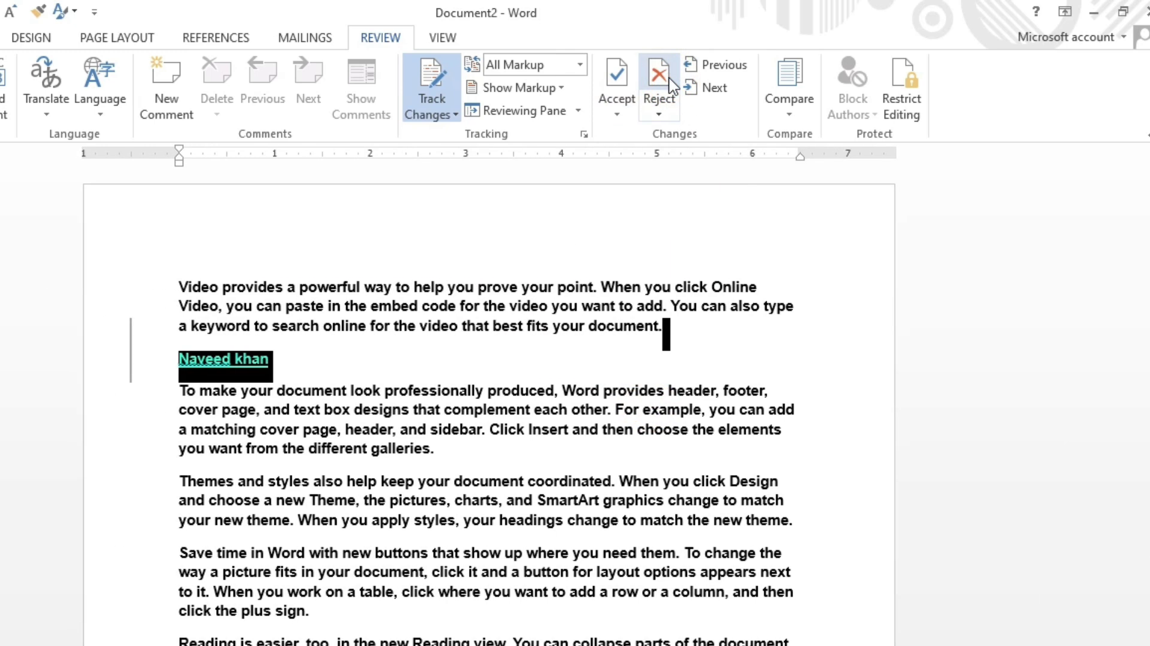
left_click(663, 68)
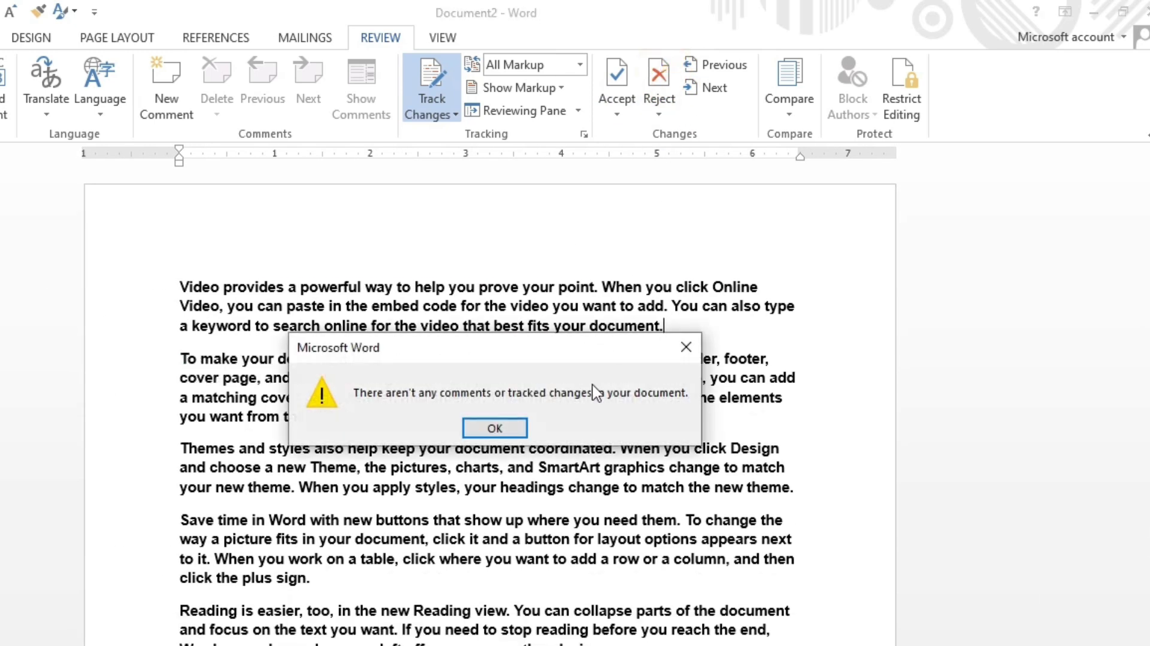
left_click(519, 426)
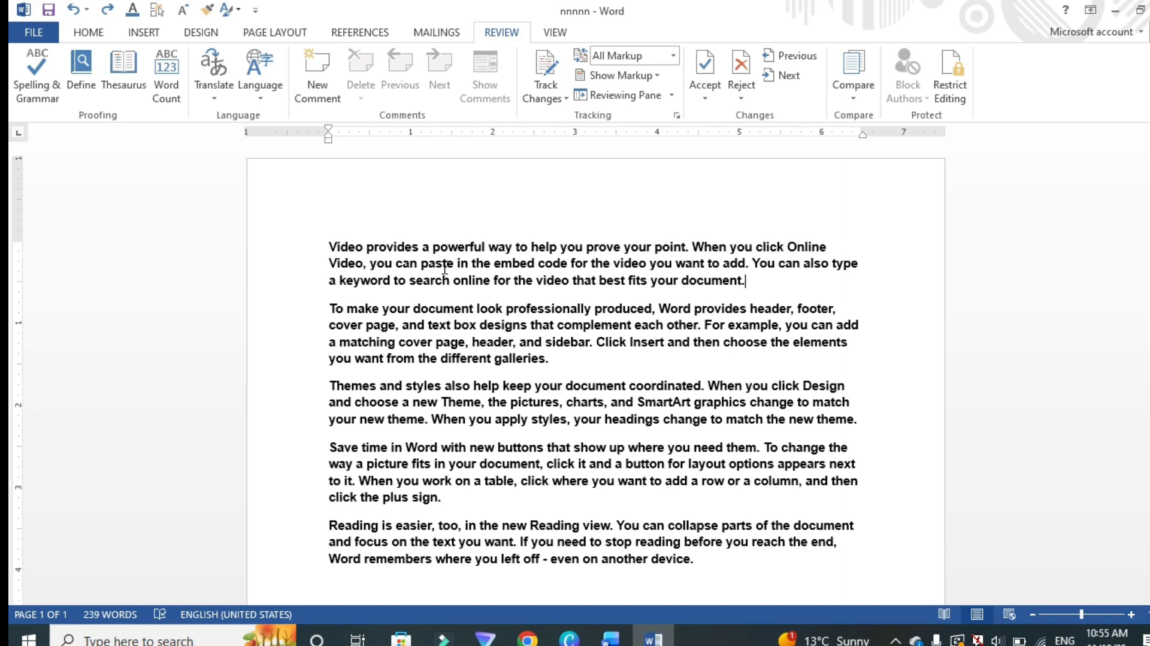
Step: Add year lines 2021, 2022 and 2023 between the paragraphs by typing once and repeating the entry
key("Return")
type("2021")
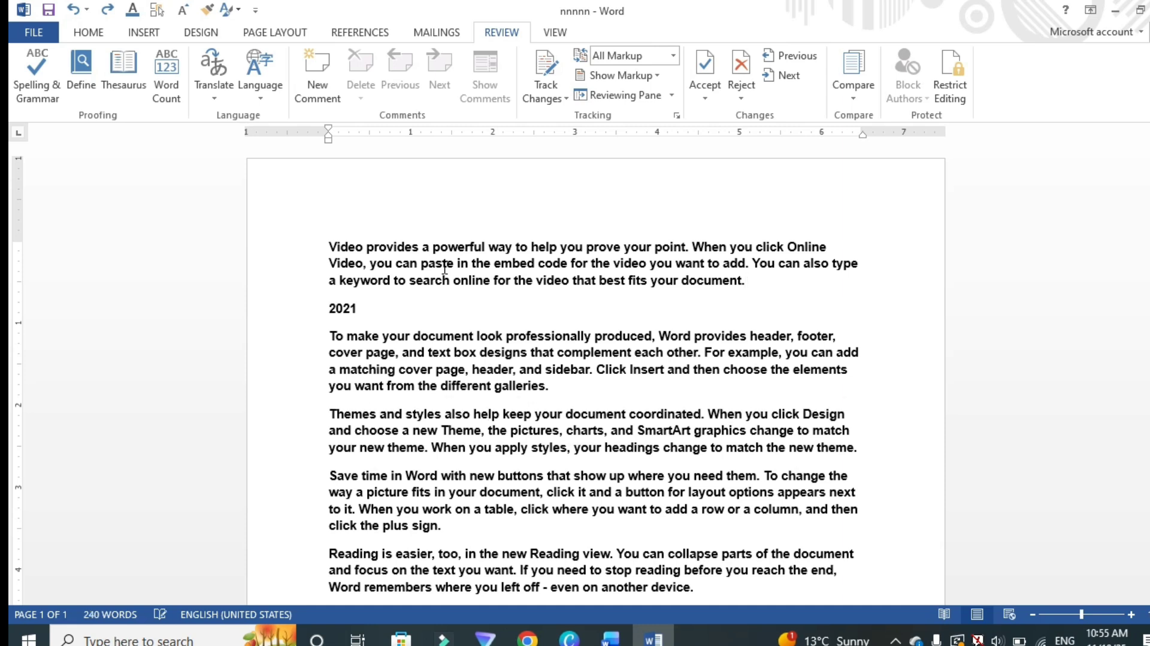
key("ctrl+y")
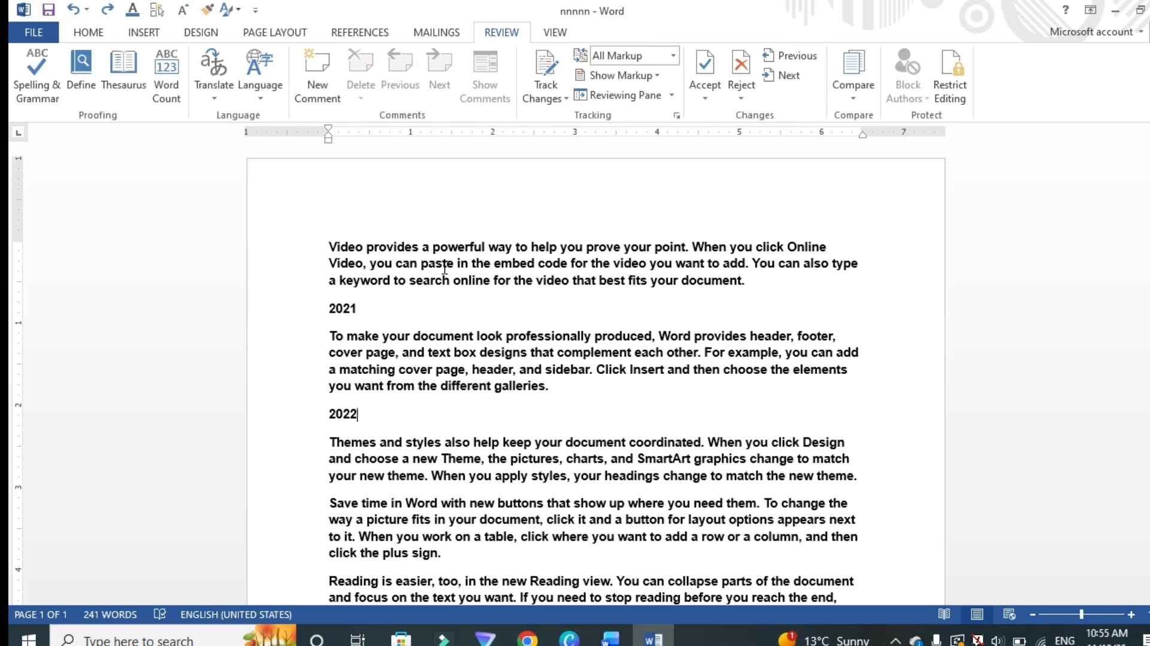
key("ctrl+y")
scroll(446, 267, "down", 3)
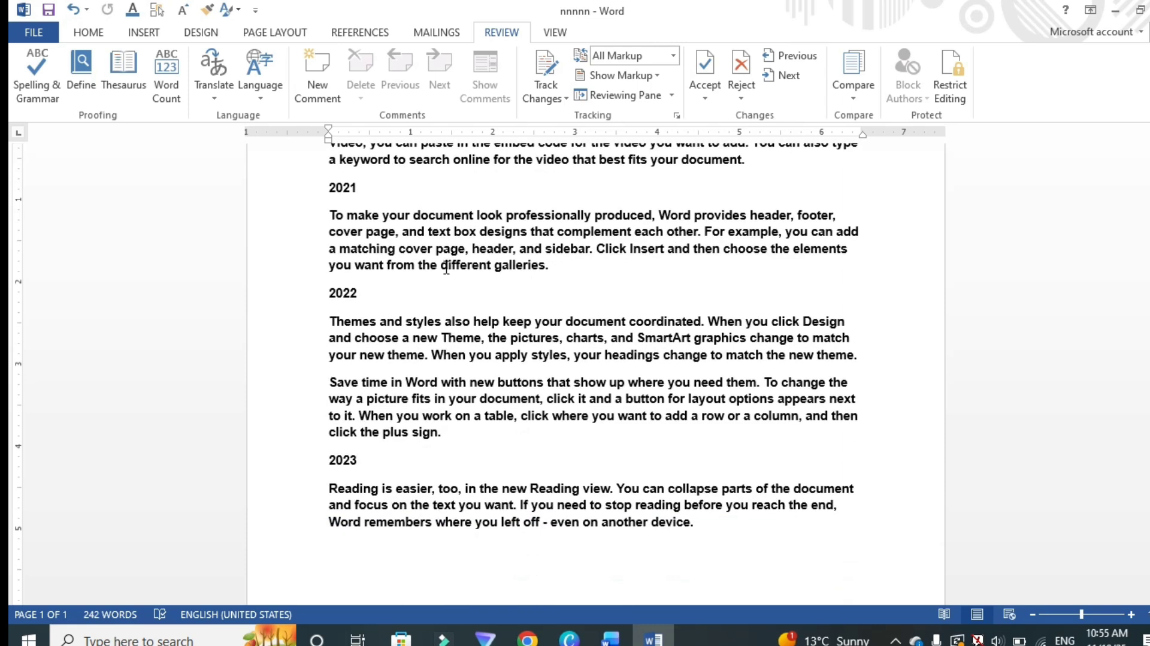
scroll(446, 274, "up", 2)
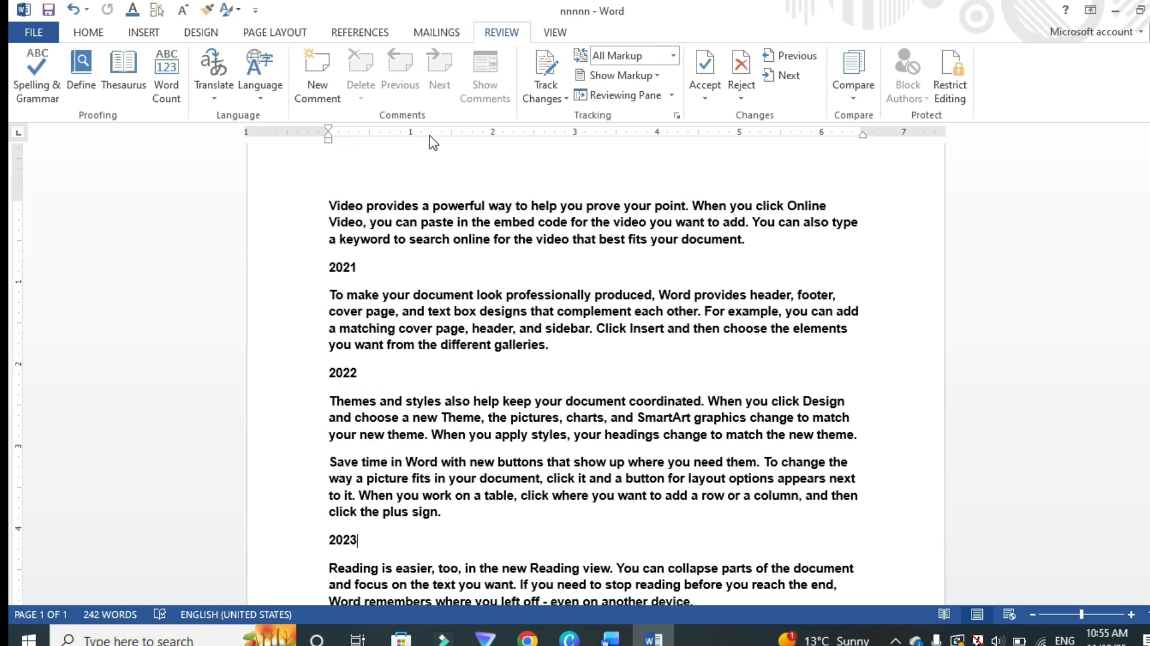
Step: Save the document to the Desktop as nnnnn1
left_click(33, 36)
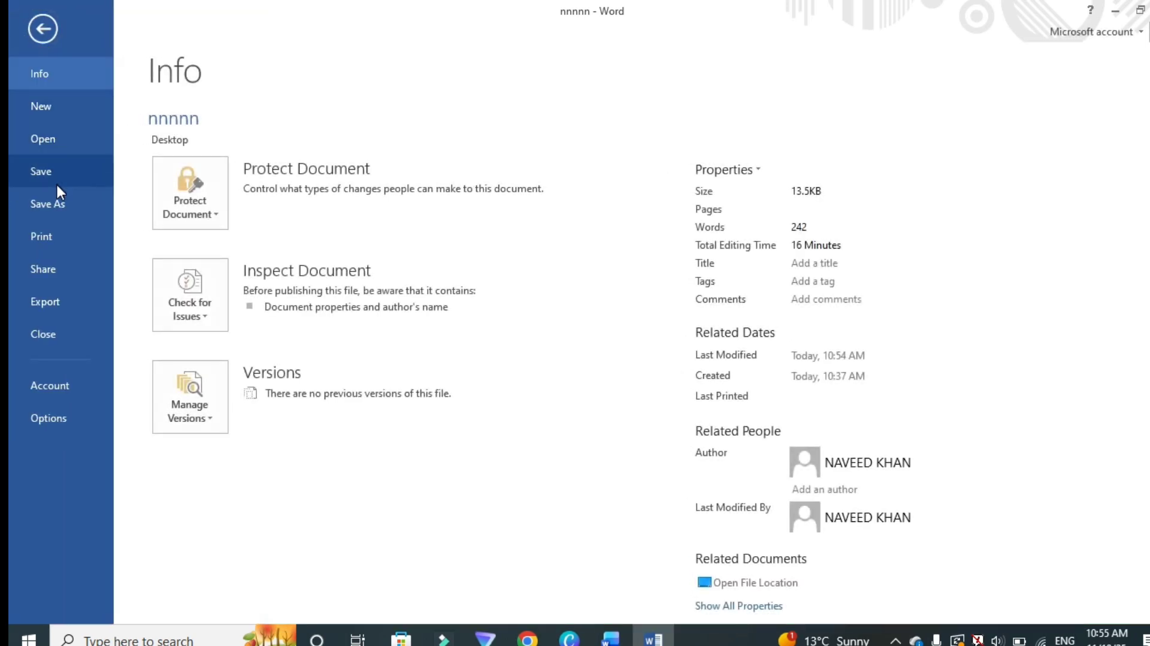
left_click(57, 200)
left_click(469, 186)
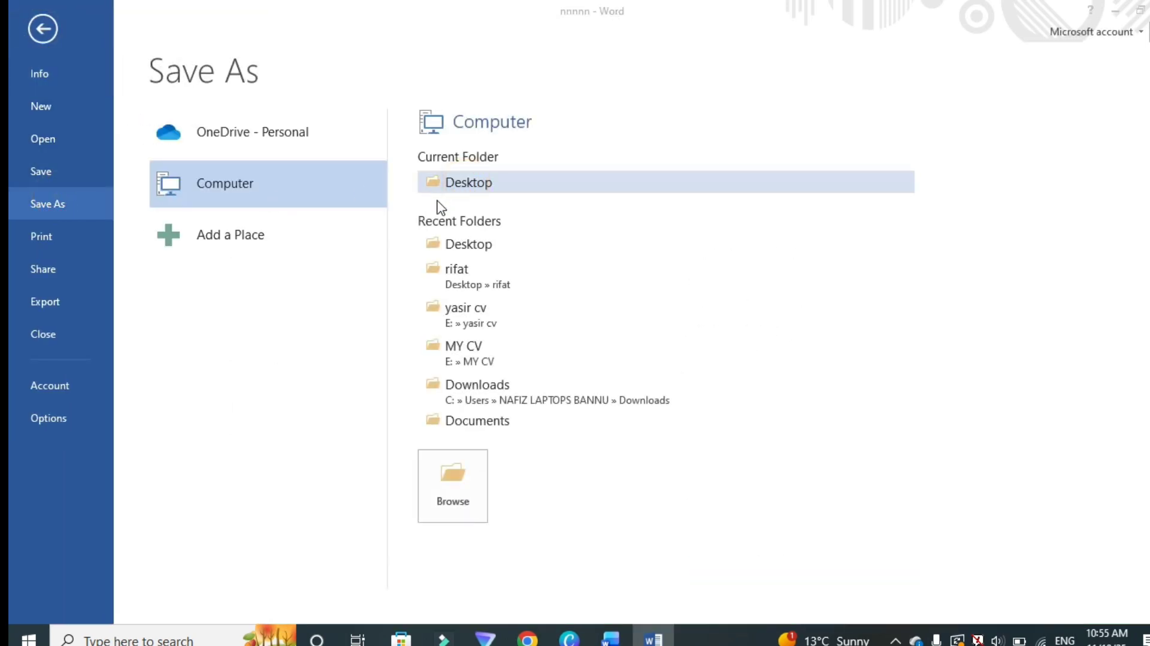
left_click(272, 380)
type("1")
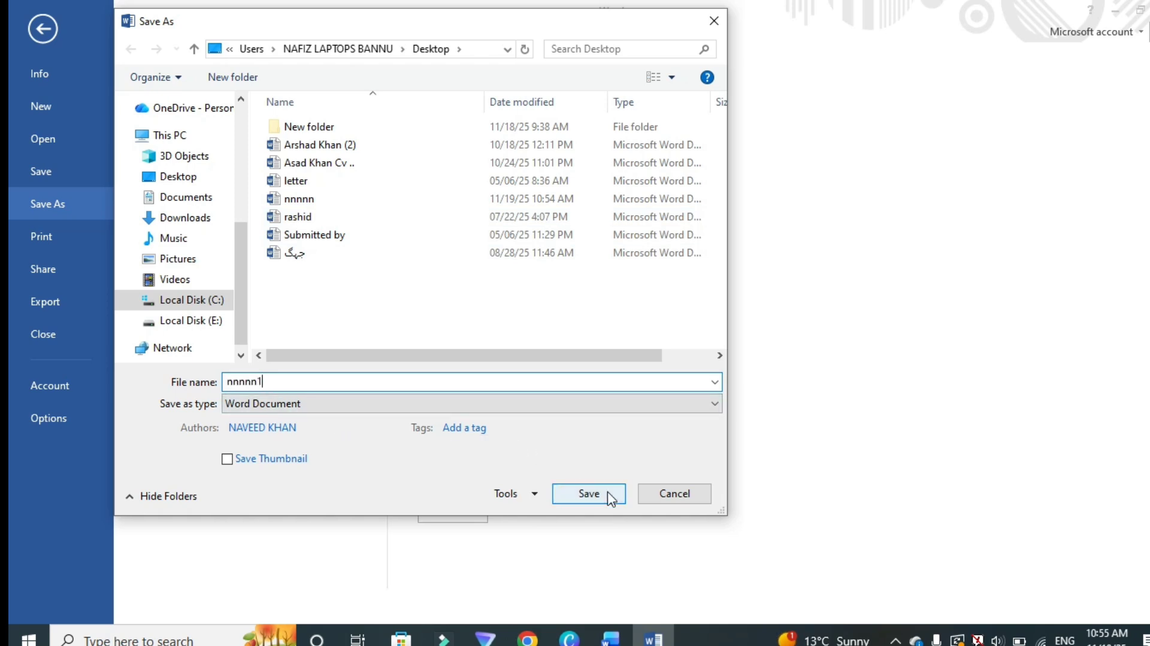
left_click(225, 175)
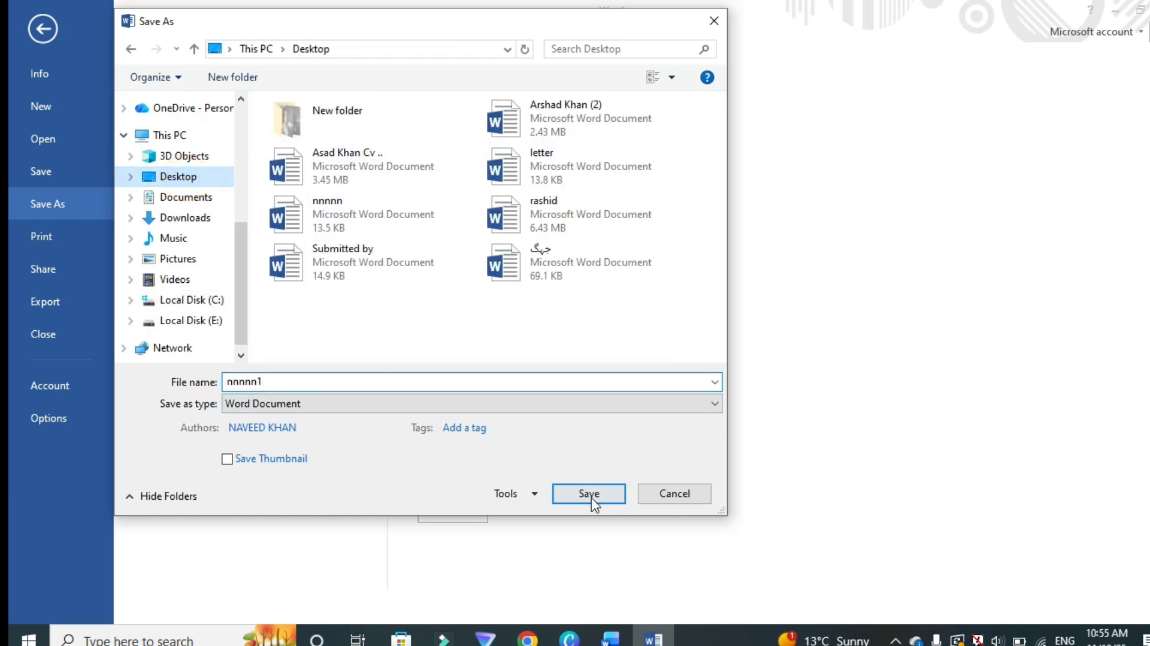
left_click(589, 494)
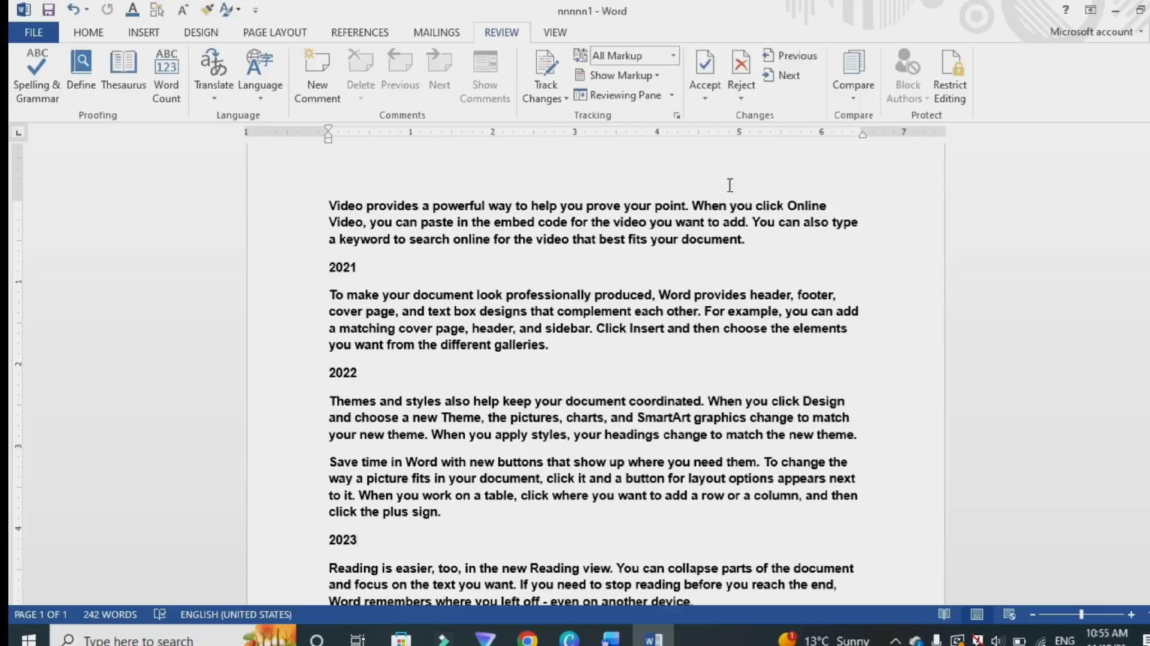
Step: Compare the original document nnnnn.docx with the revised document nnnnn1
scroll(777, 269, "up", 1)
left_click(842, 66)
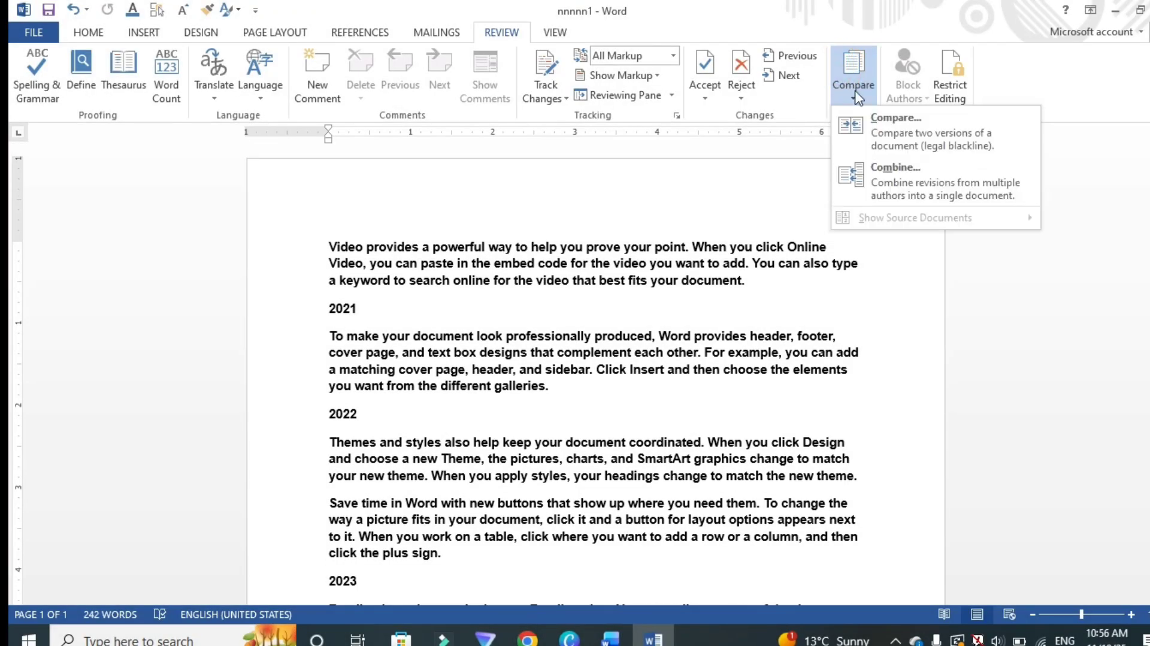
left_click(875, 123)
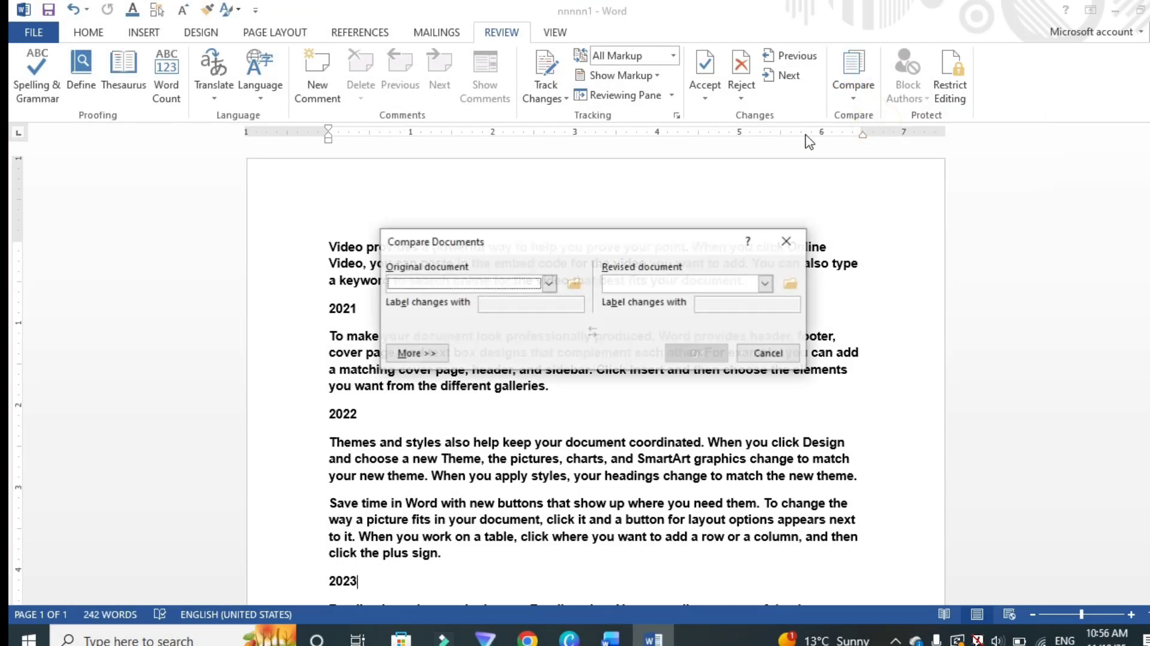
left_click(549, 284)
scroll(450, 343, "down", 4)
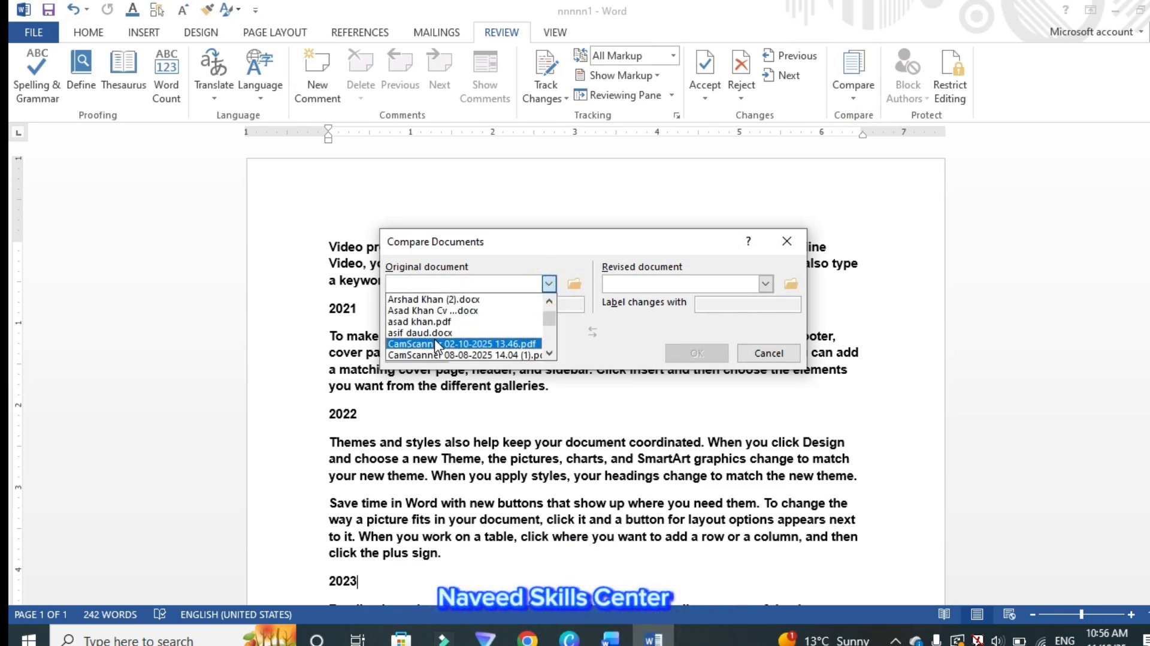
scroll(424, 341, "down", 6)
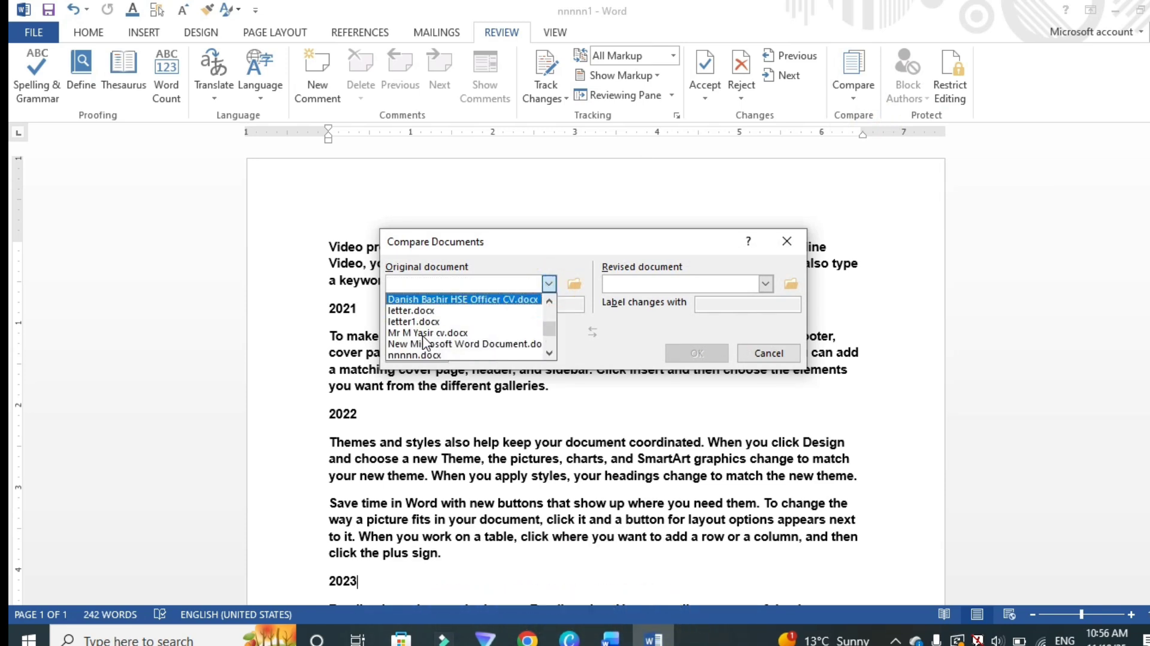
left_click(423, 335)
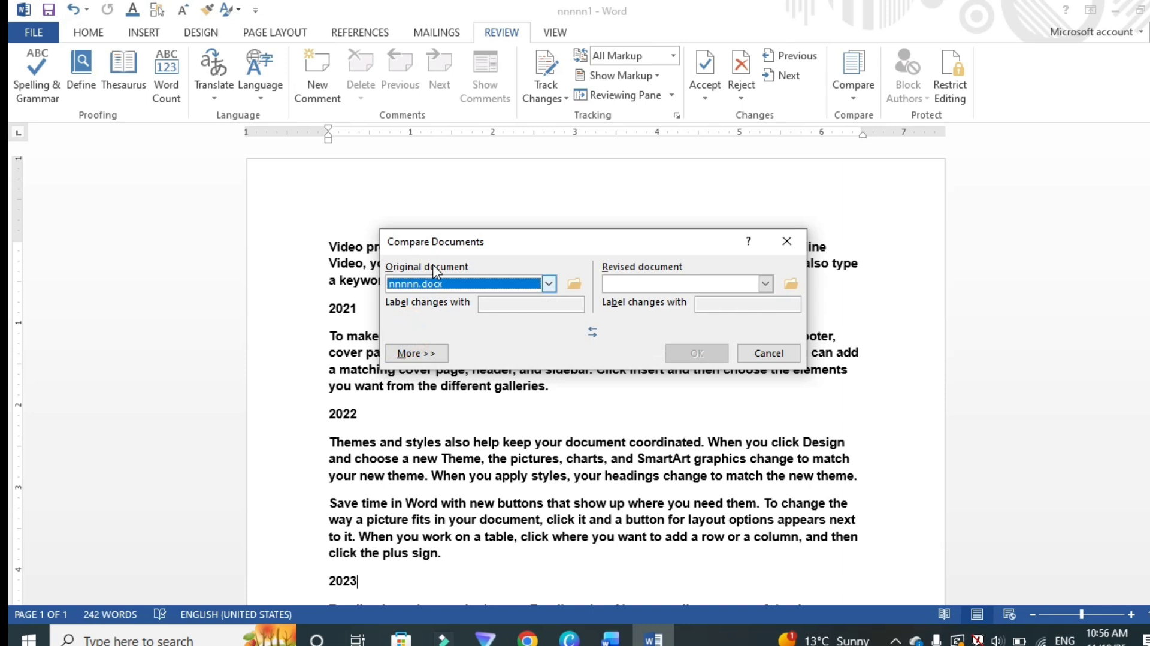
left_click(765, 283)
scroll(634, 326, "down", 2)
scroll(635, 329, "down", 4)
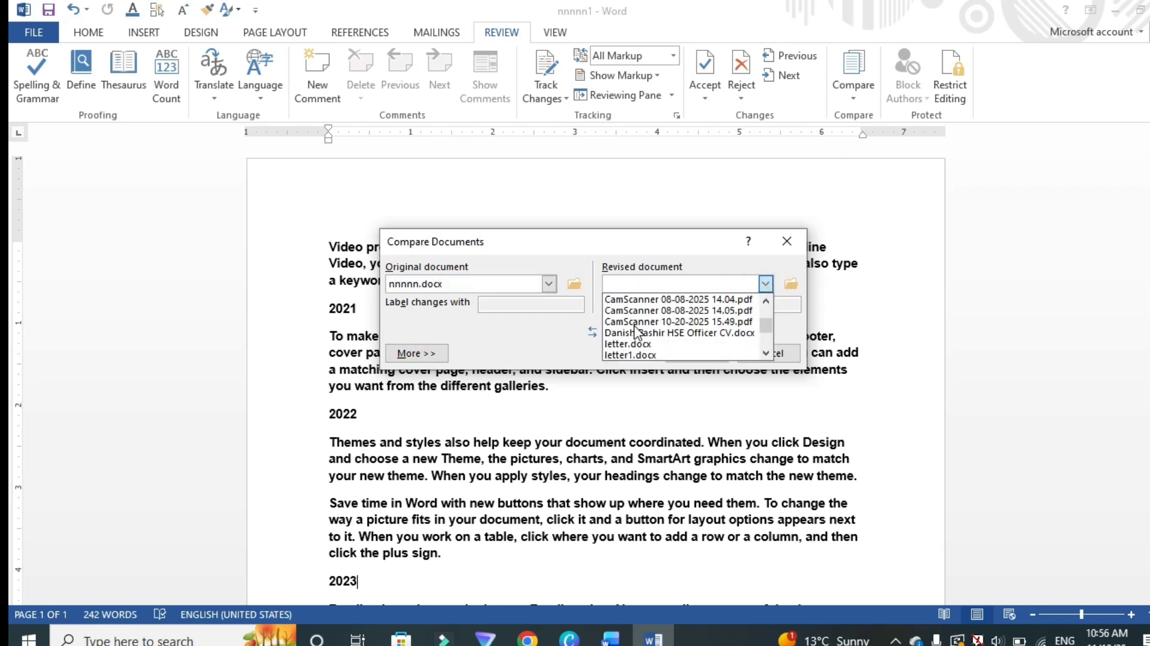
left_click(623, 321)
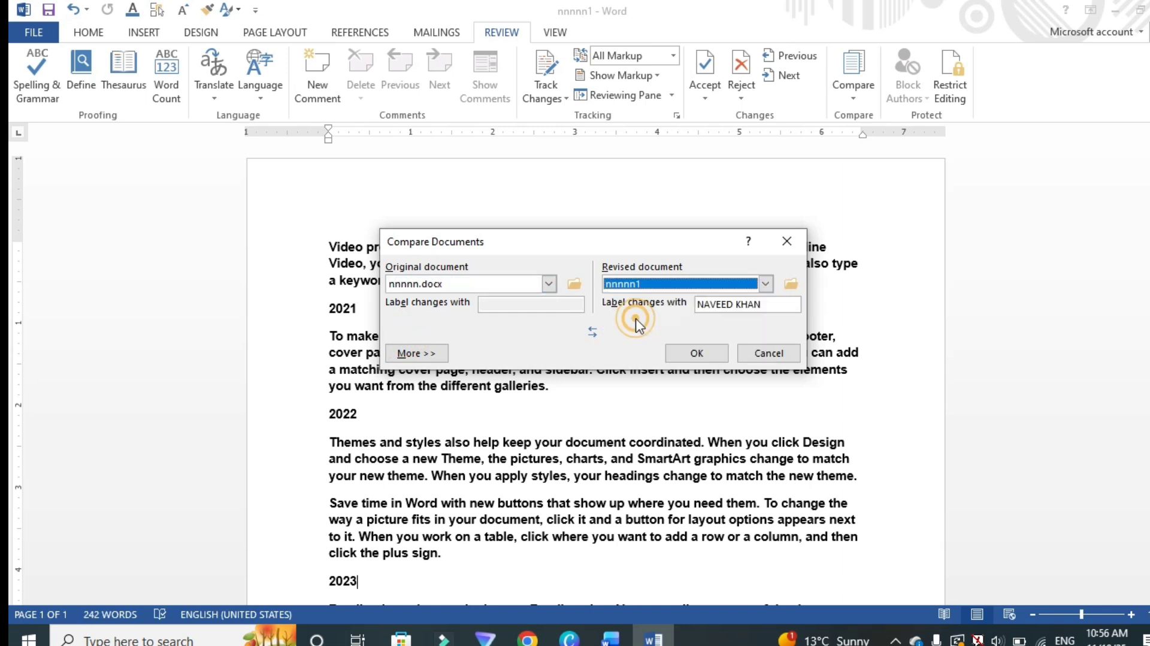
left_click(694, 353)
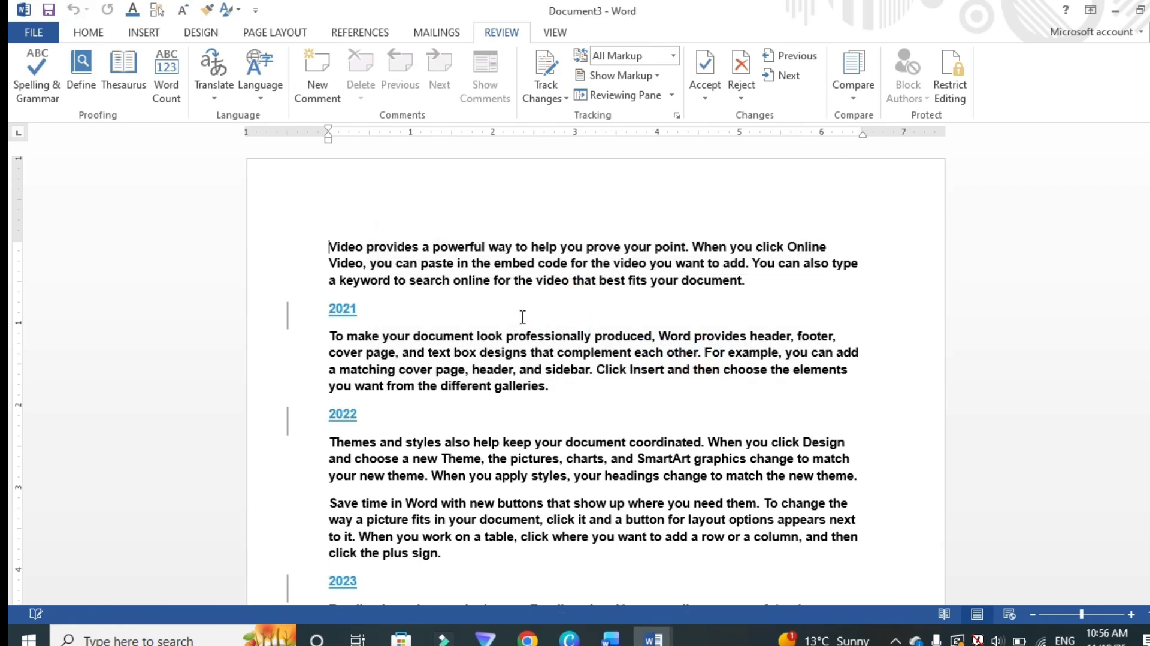
Step: Open the Reviewing Pane to list the revisions of the compared document
scroll(431, 316, "down", 3)
scroll(430, 316, "up", 3)
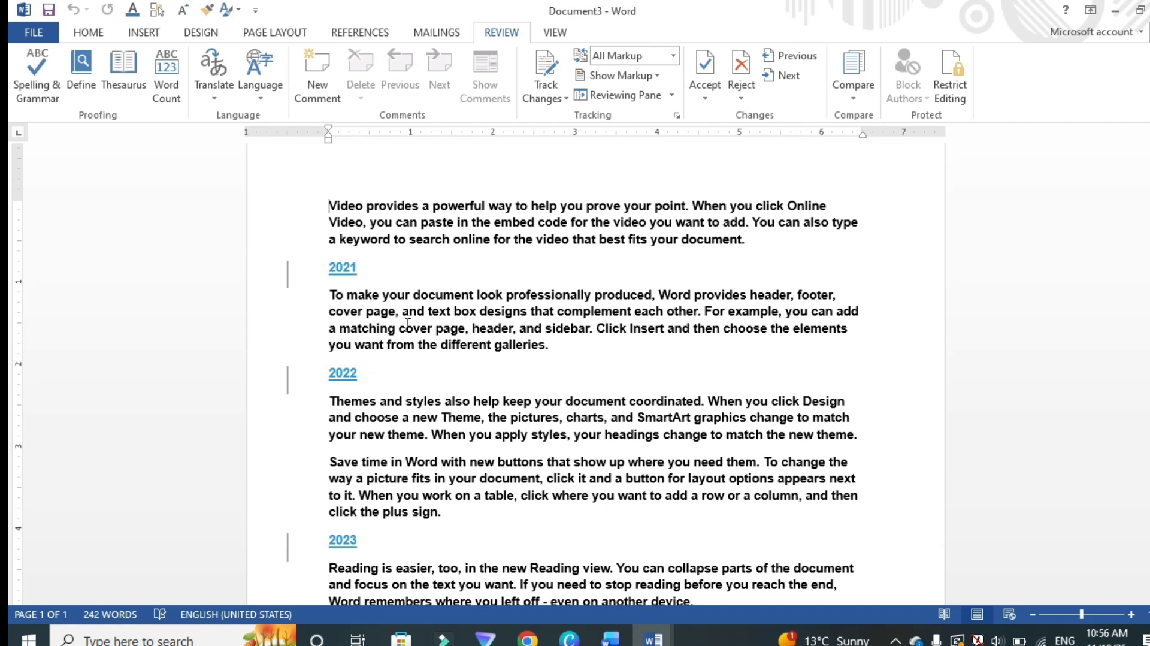
left_click(618, 95)
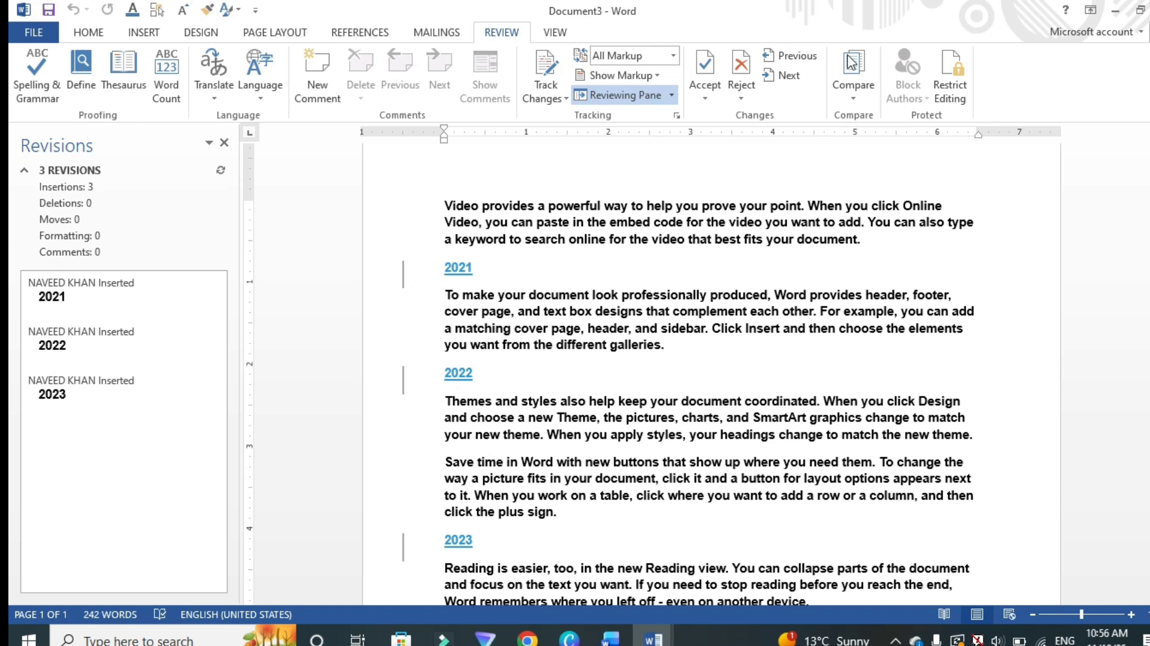
Step: Reject the three inserted year lines one by one and close the Revisions pane
left_click(738, 67)
left_click(738, 67)
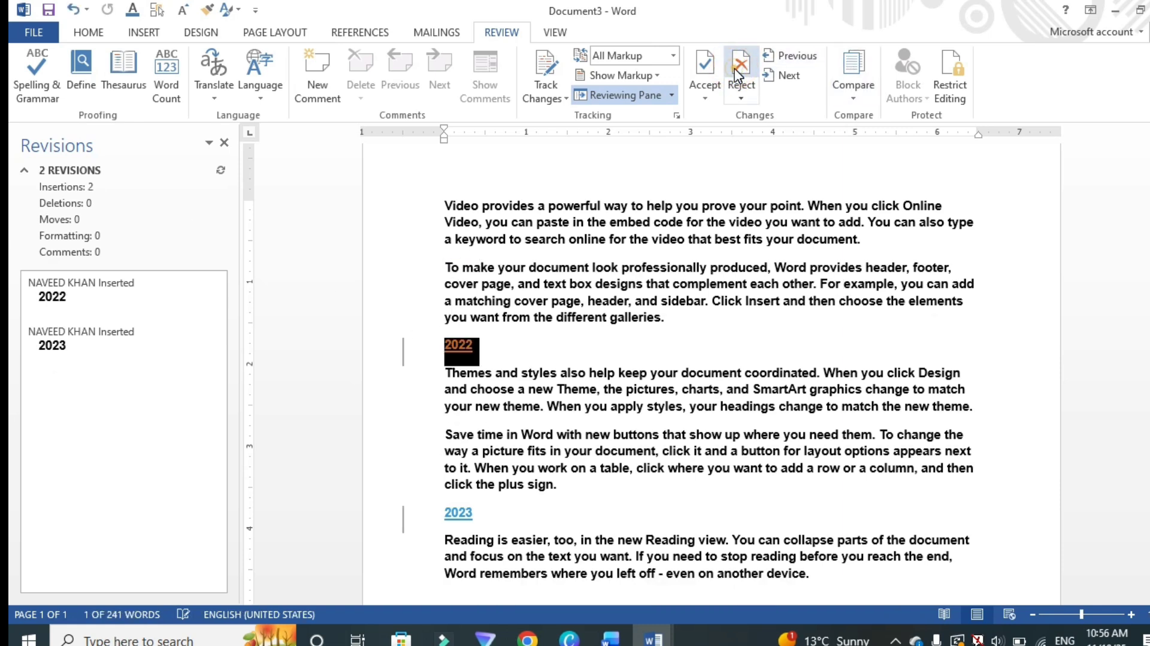
left_click(738, 68)
left_click(738, 68)
left_click(600, 368)
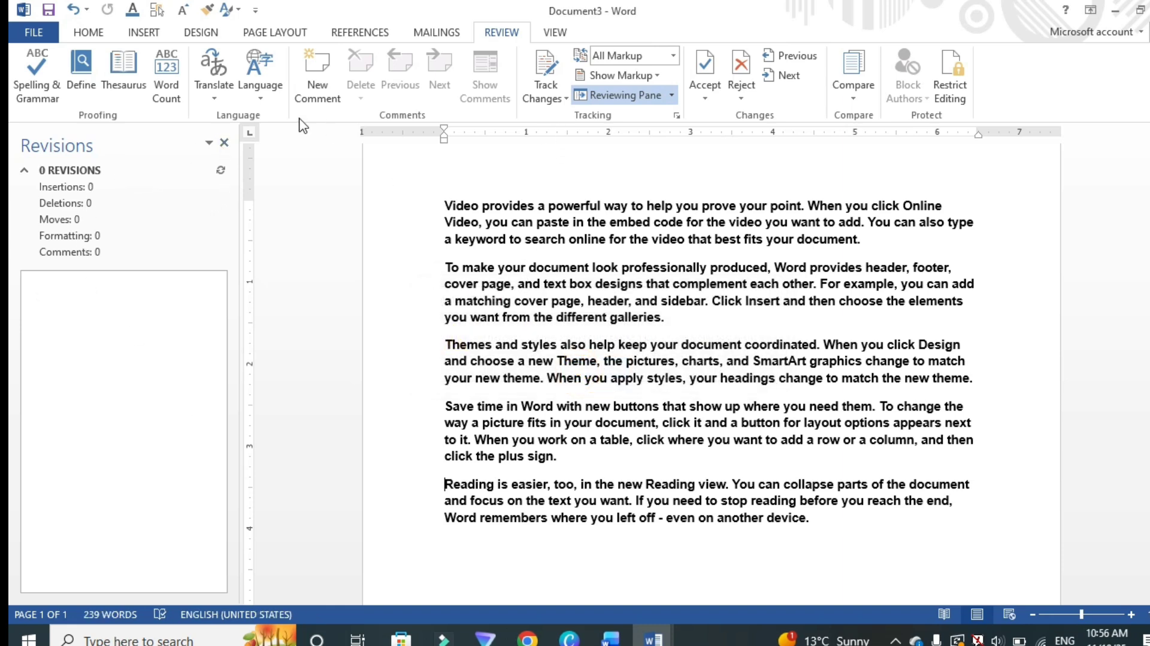
left_click(223, 141)
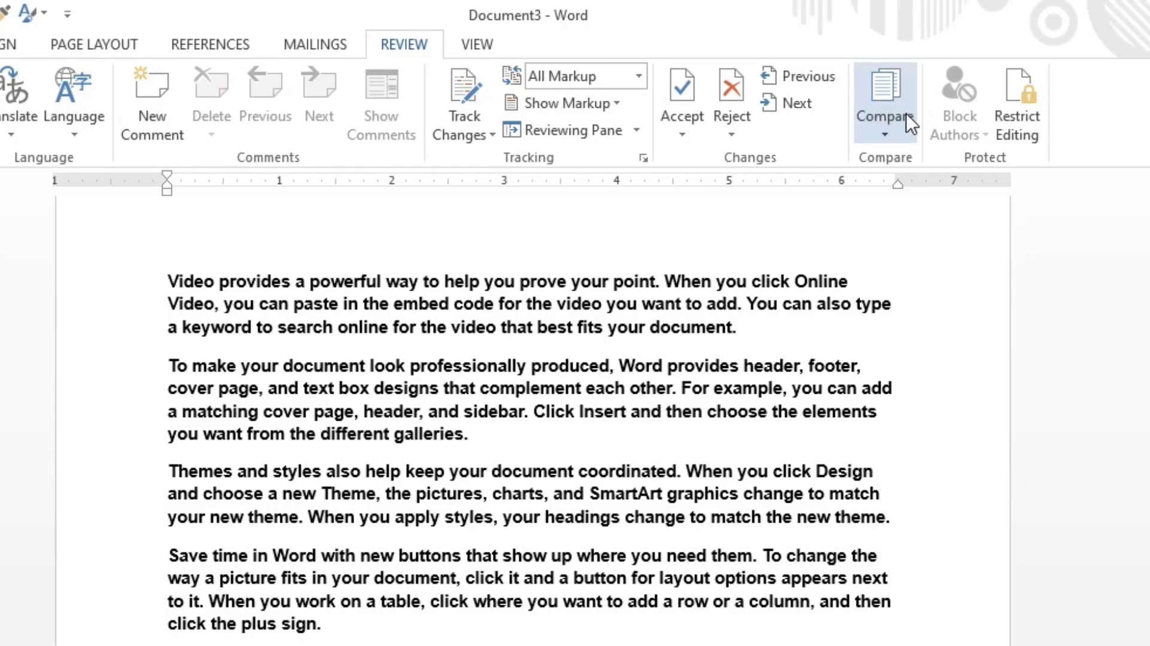
Step: Combine the original document nnnnn.docx with the revised document nnnnn1
left_click(868, 90)
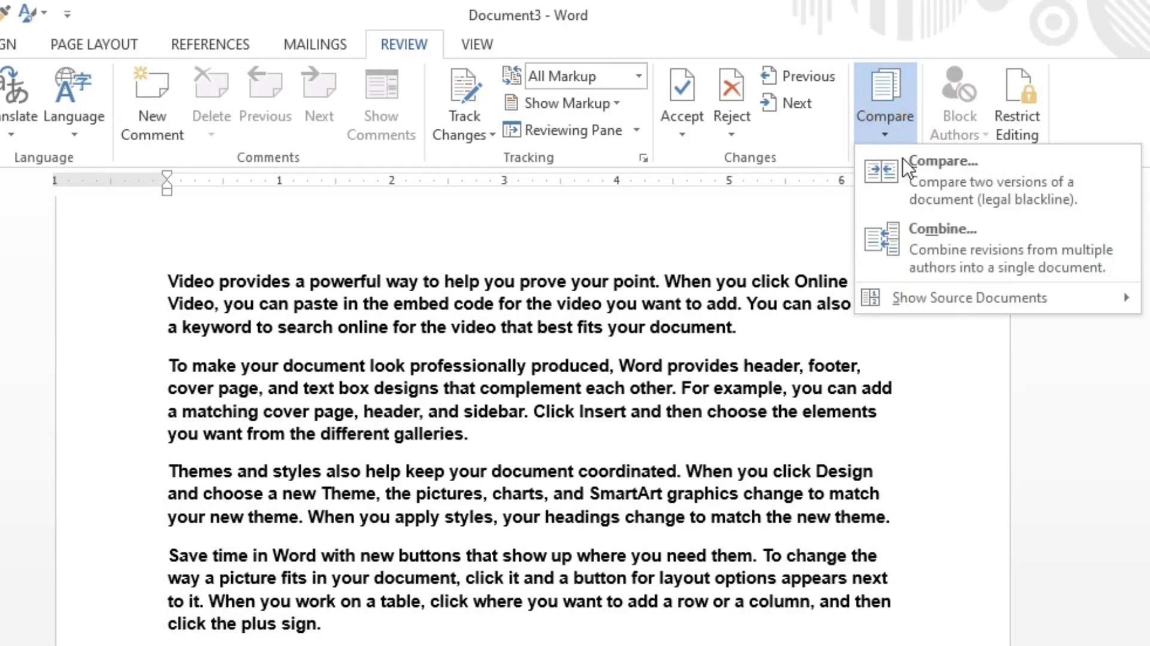
left_click(907, 224)
left_click(467, 388)
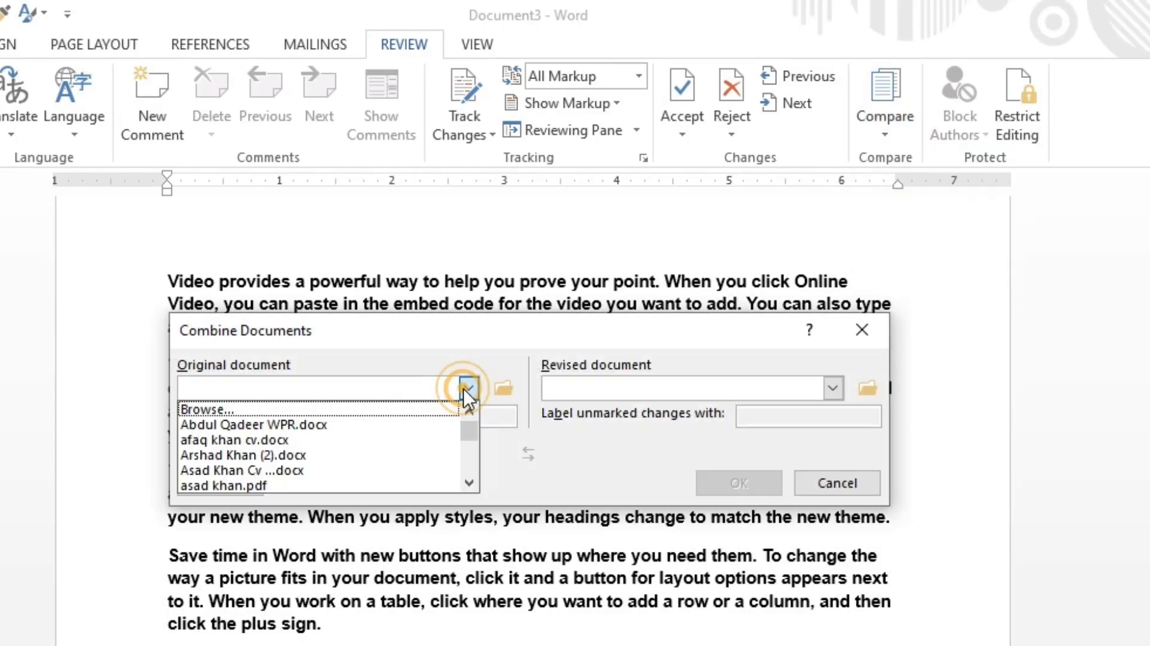
scroll(230, 450, "down", 8)
scroll(246, 419, "down", 2)
left_click(225, 409)
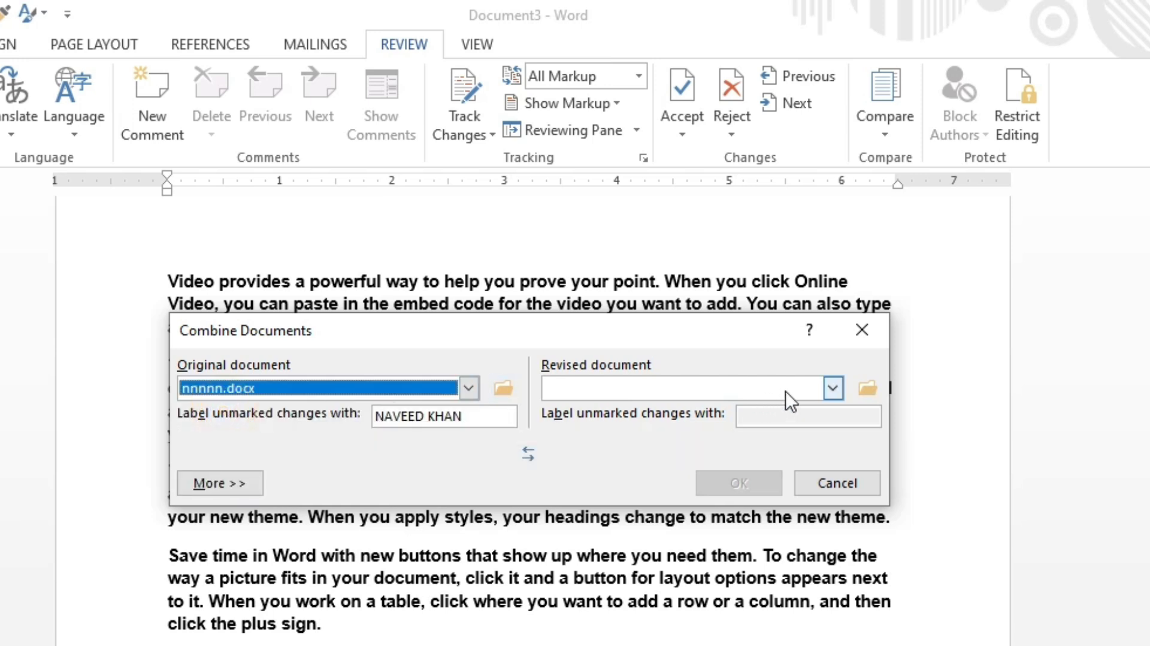
left_click(831, 388)
scroll(635, 422, "down", 10)
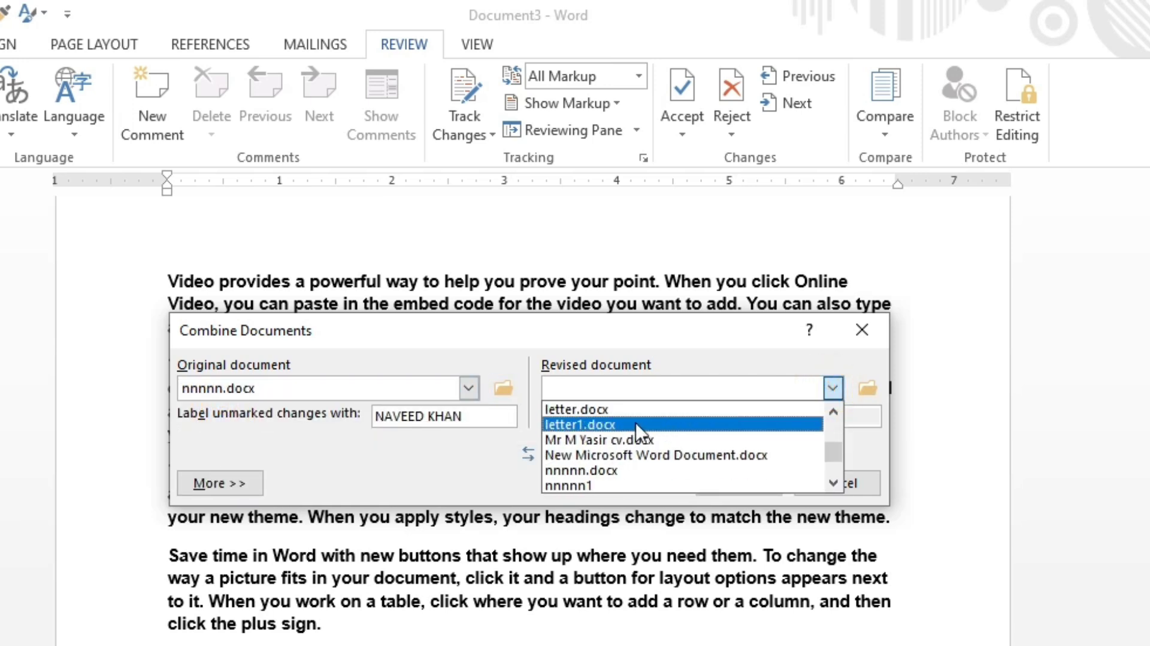
left_click(620, 425)
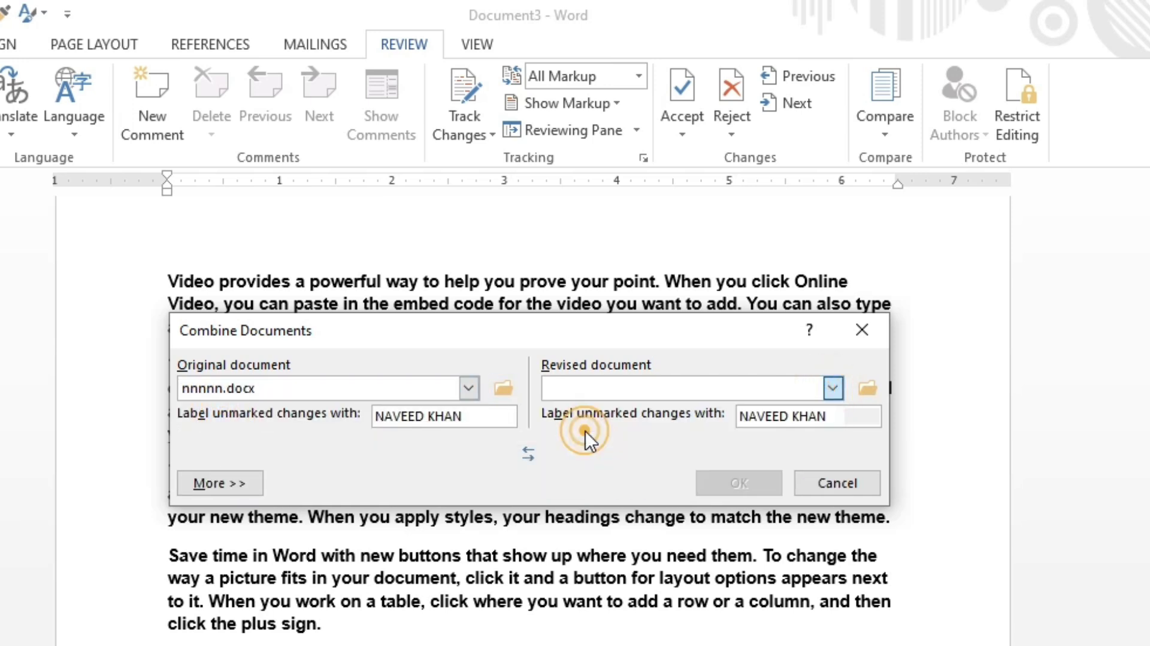
left_click(834, 388)
scroll(668, 422, "down", 1)
scroll(634, 426, "up", 2)
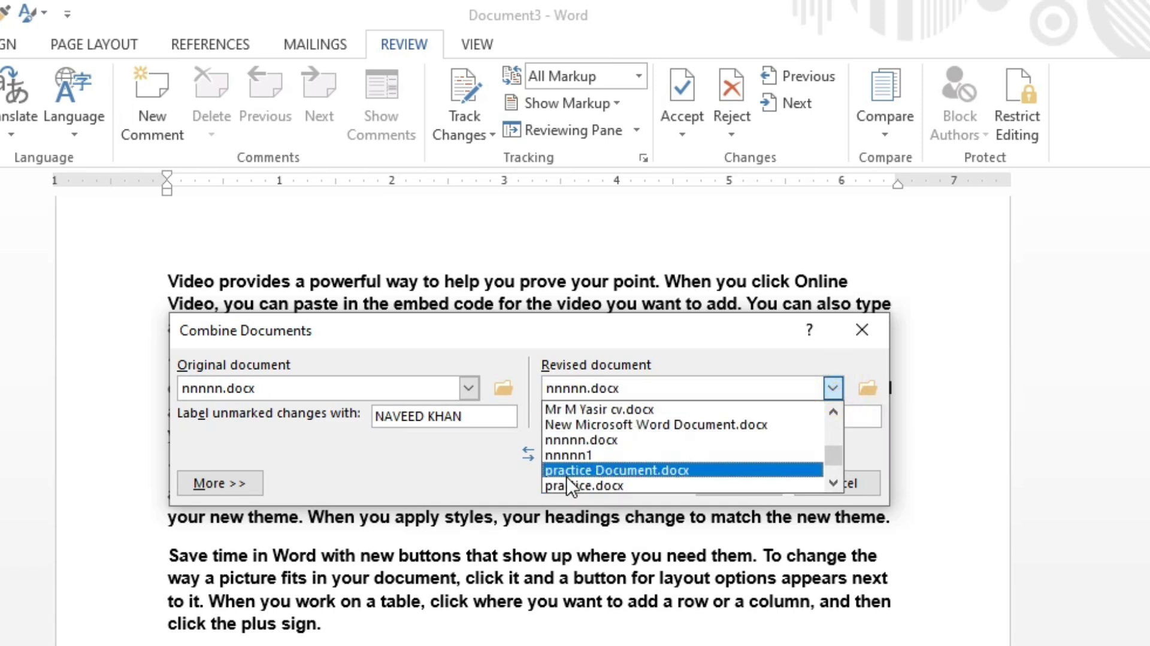
left_click(566, 458)
left_click(735, 483)
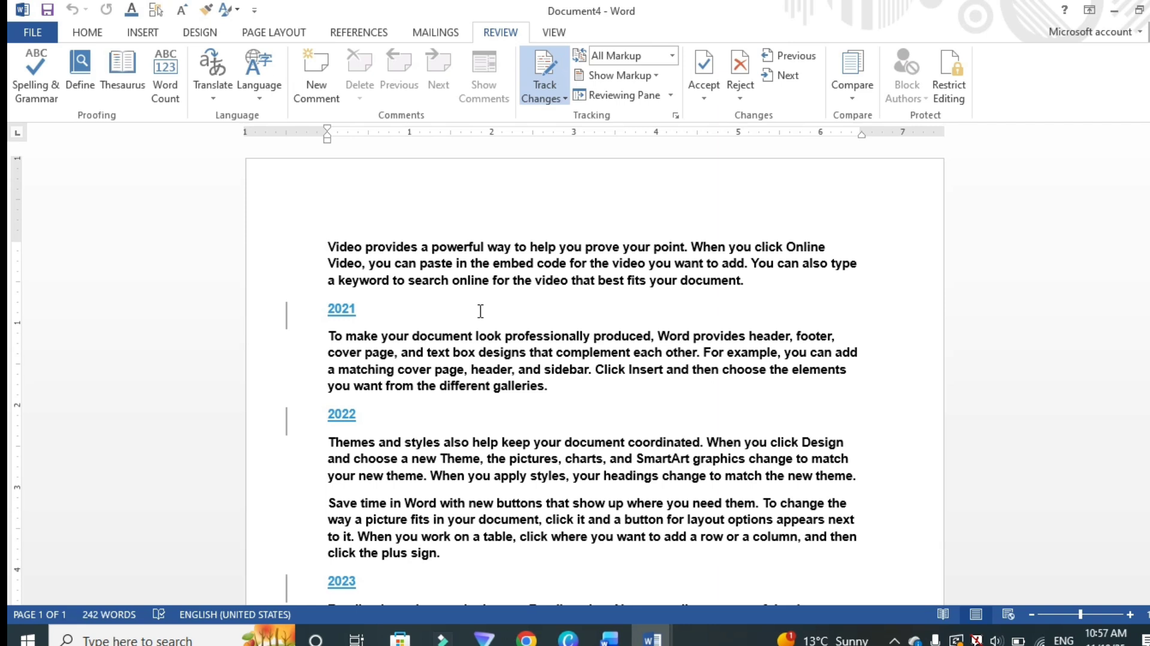
Step: Accept all tracked changes in the combined document, dismissing the message
left_click(706, 62)
left_click(706, 61)
left_click(706, 62)
left_click(707, 62)
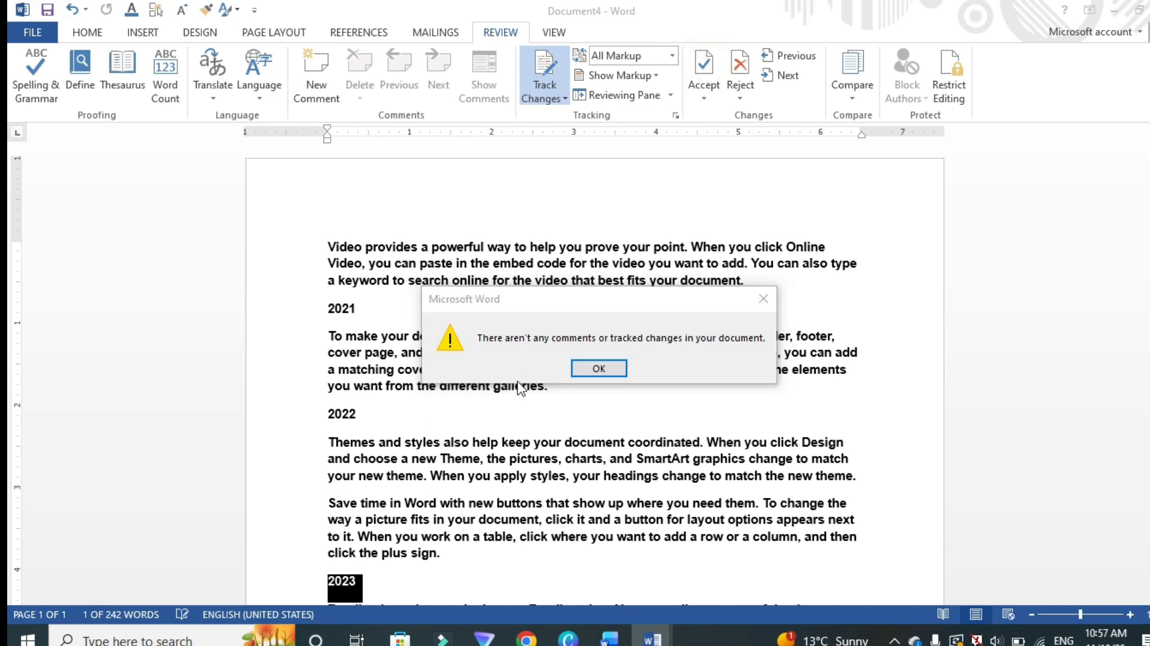
left_click(599, 367)
scroll(718, 239, "down", 3)
left_click(702, 65)
left_click(573, 369)
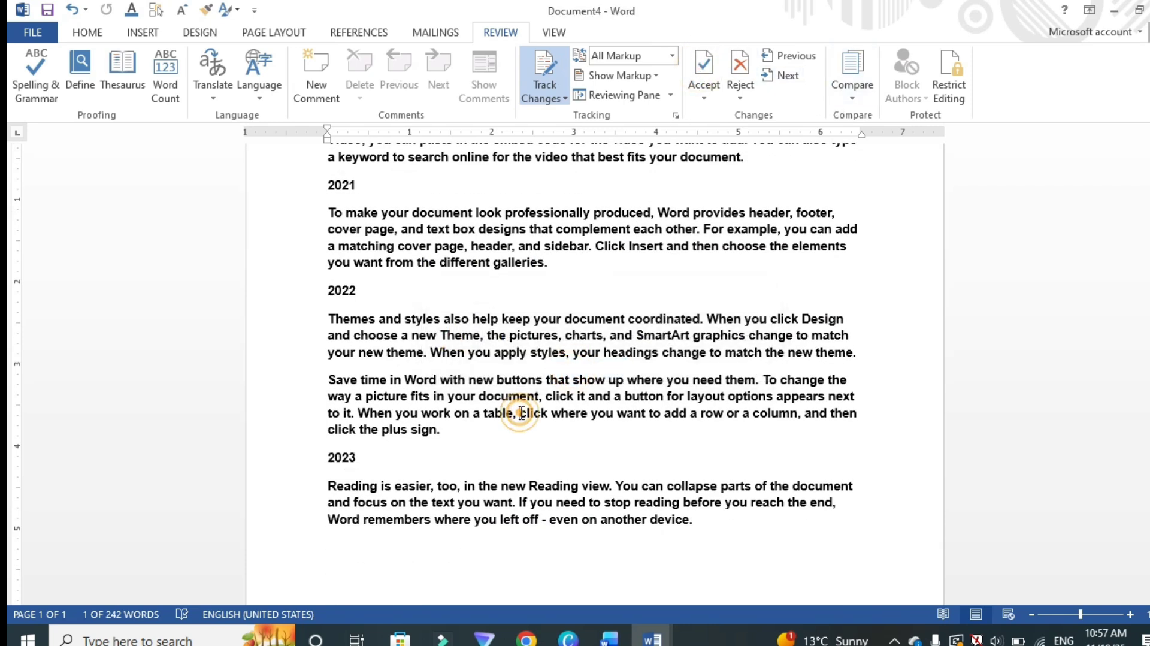
Step: Open Restrict Editing and limit formatting to a selection of styles
scroll(718, 252, "up", 3)
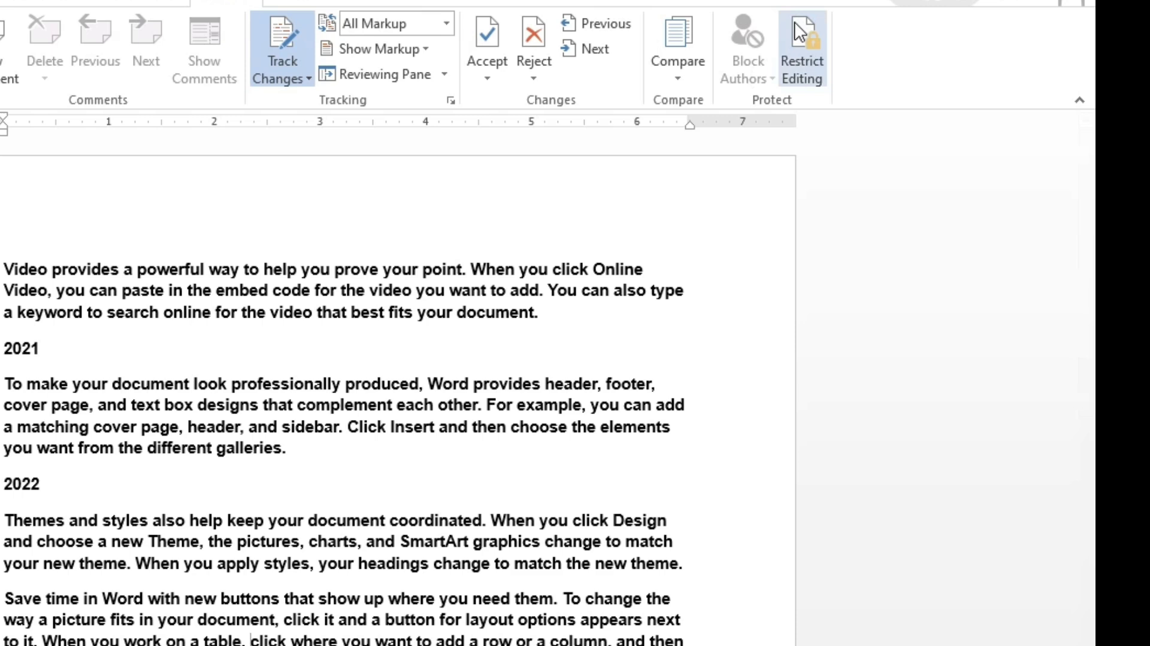
left_click(801, 33)
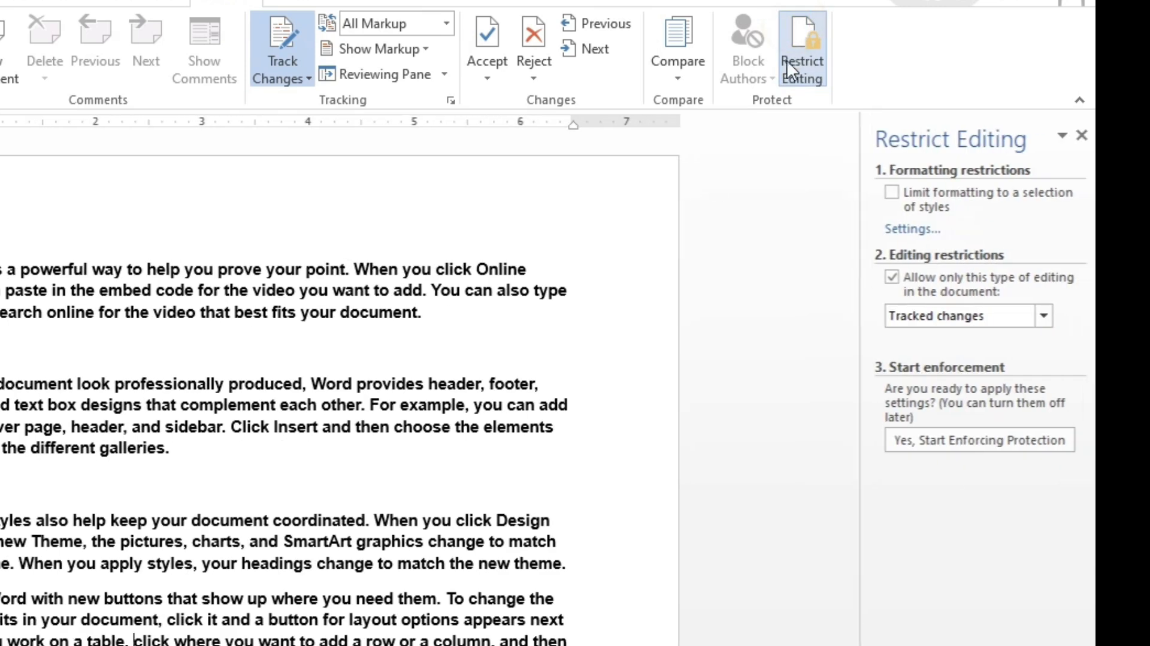
left_click(889, 197)
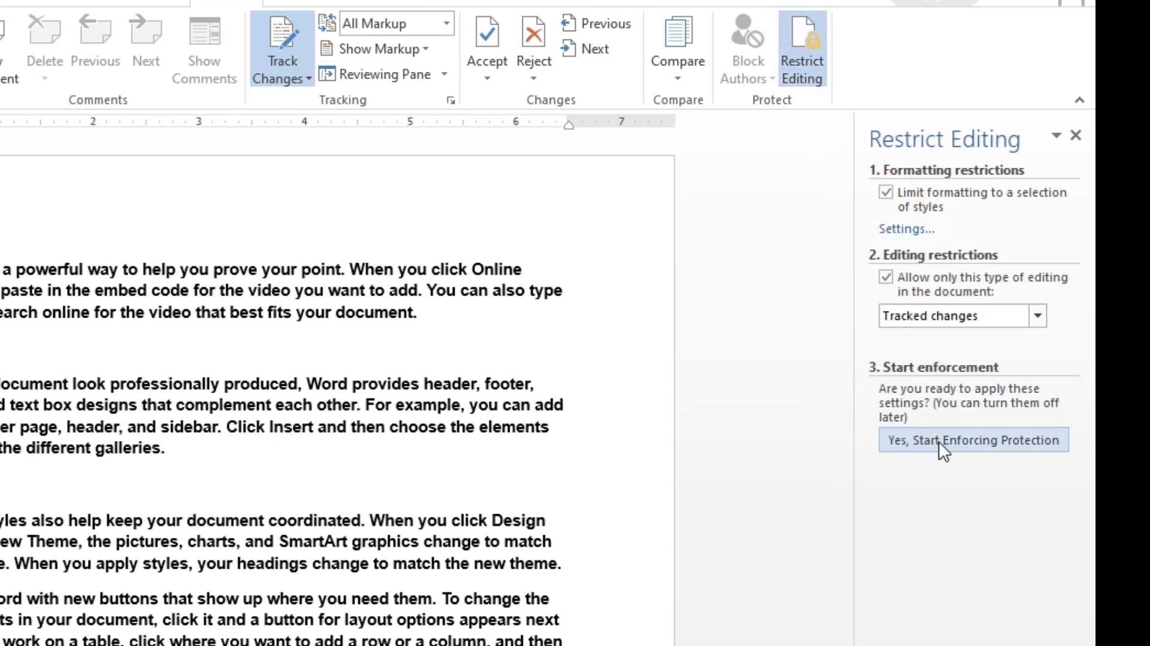
Step: Allow only No changes (Read only) editing, with Everyone as an exception group
left_click(1042, 318)
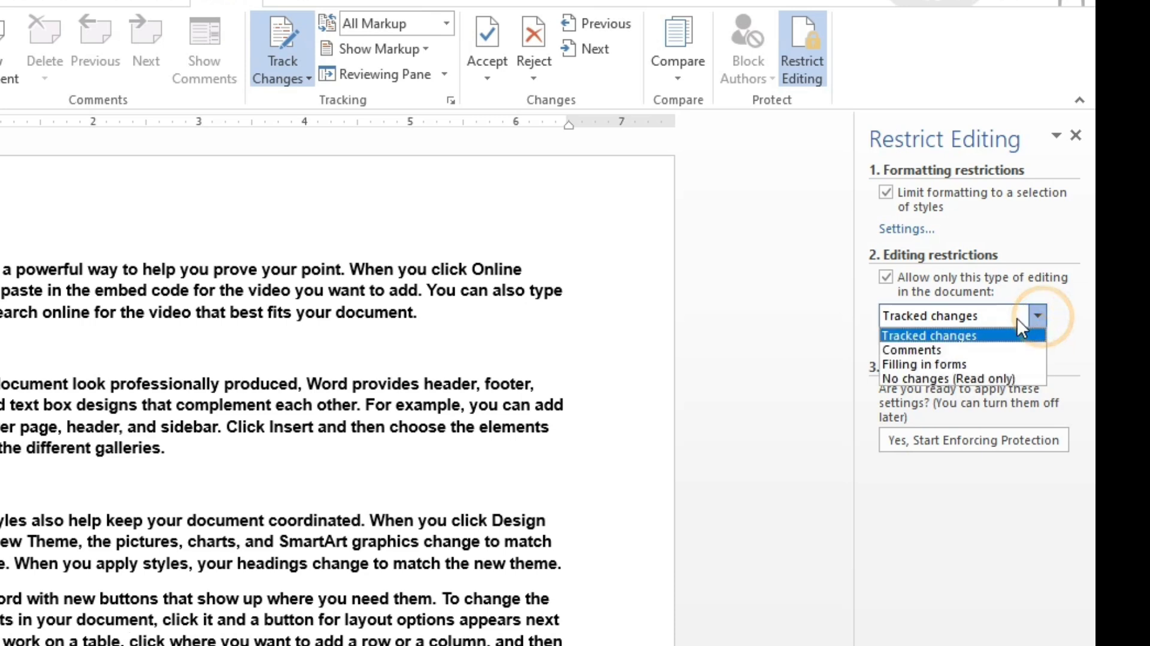
left_click(927, 378)
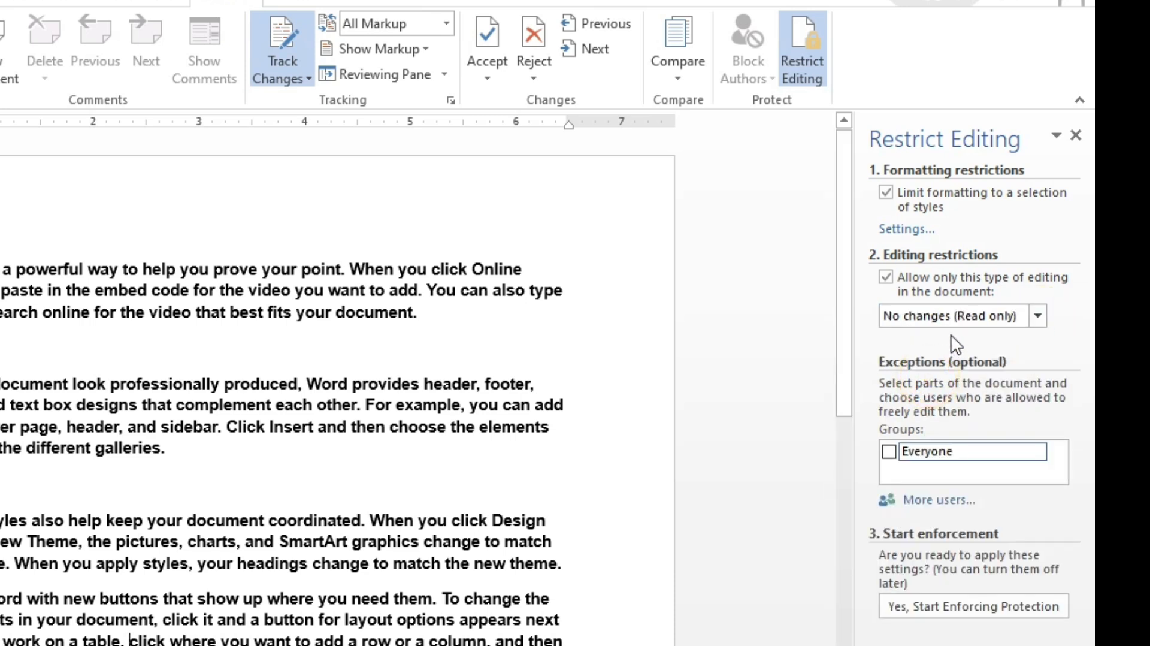
left_click(890, 450)
scroll(699, 346, "down", 4)
scroll(390, 351, "up", 4)
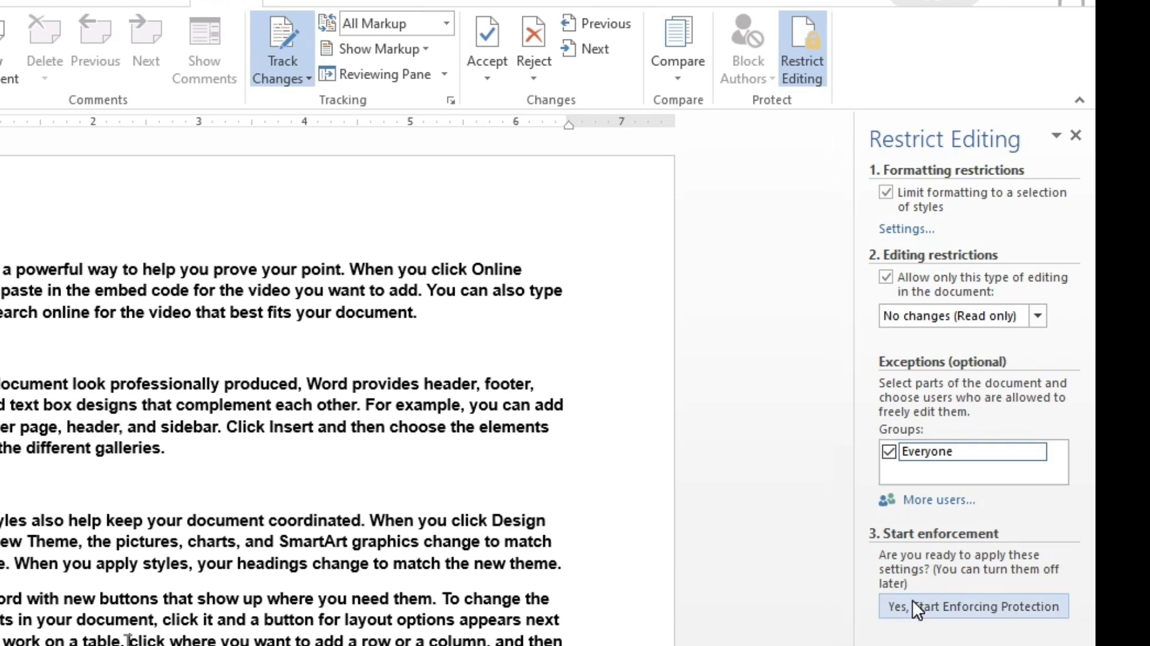
Step: Start enforcing protection, entering and confirming the protection password
left_click(915, 601)
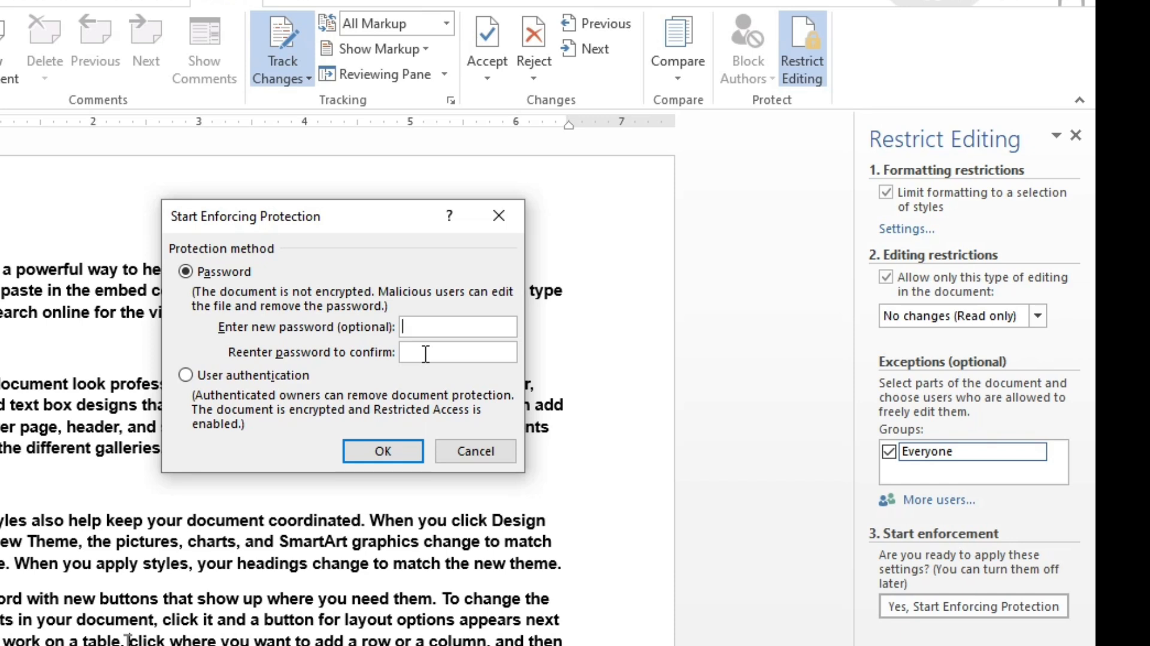
key("Return")
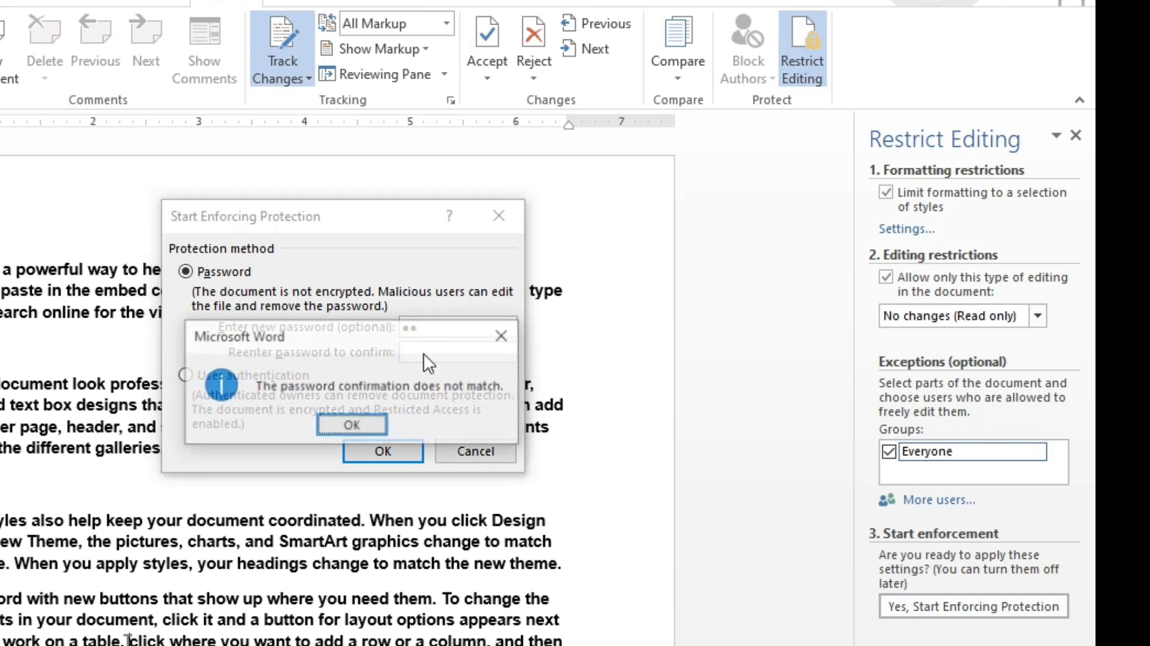
left_click(506, 335)
left_click(449, 326)
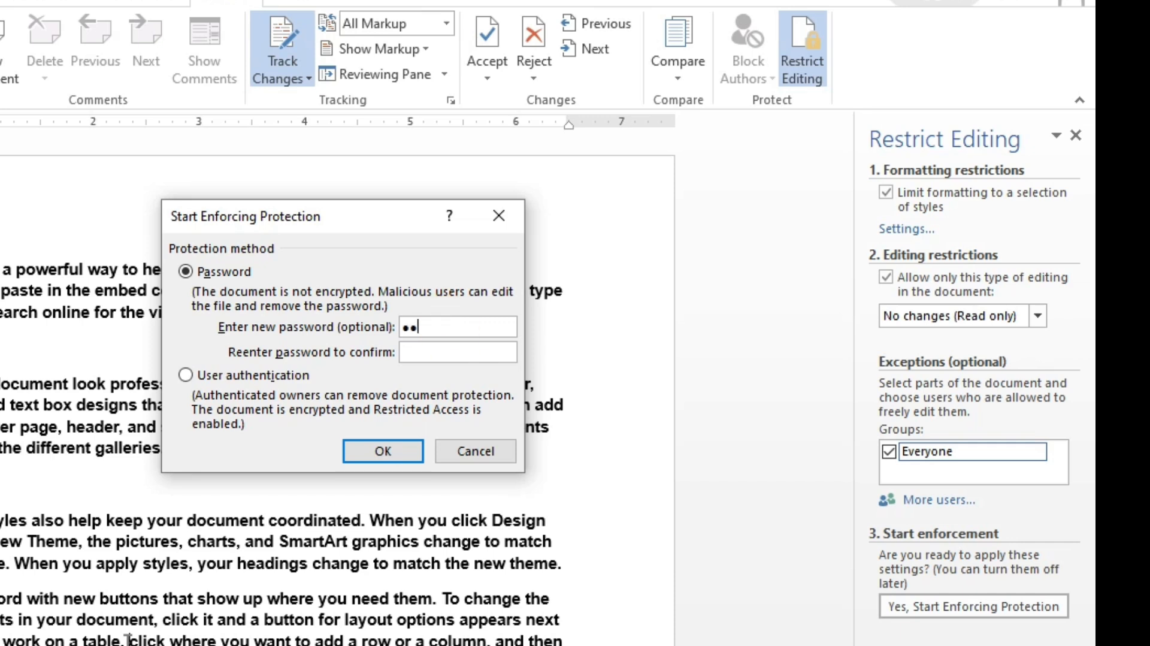
left_click(442, 353)
type("1")
left_click(386, 456)
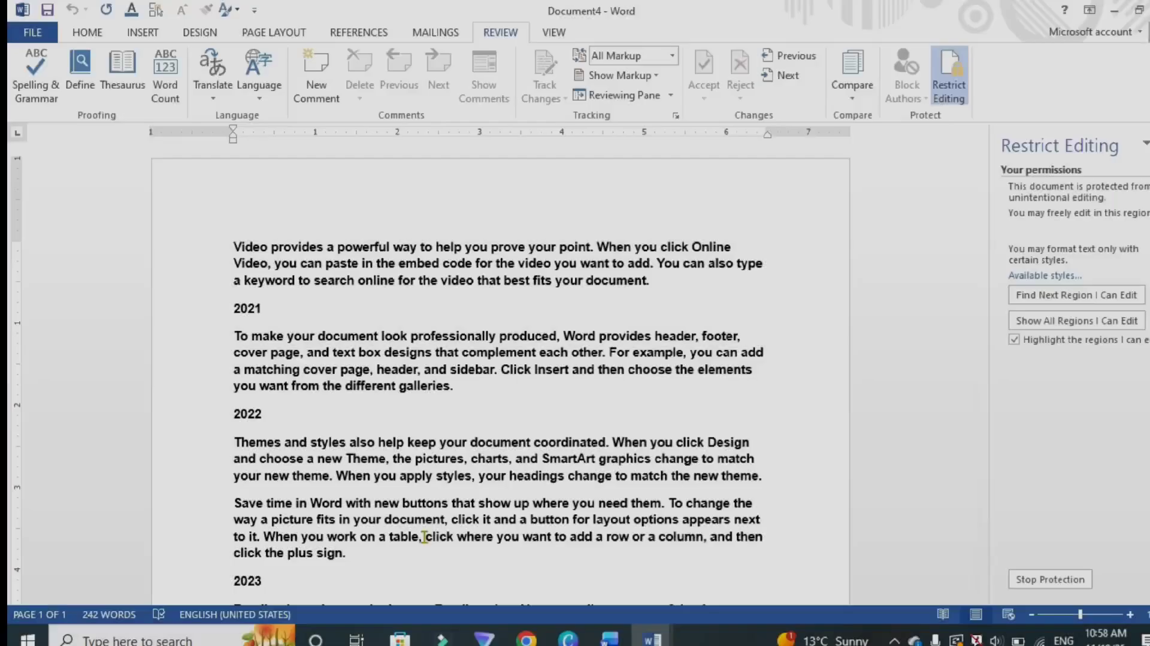
Step: Close the Restrict Editing pane and select the opening paragraph to test the restriction
left_click(1076, 135)
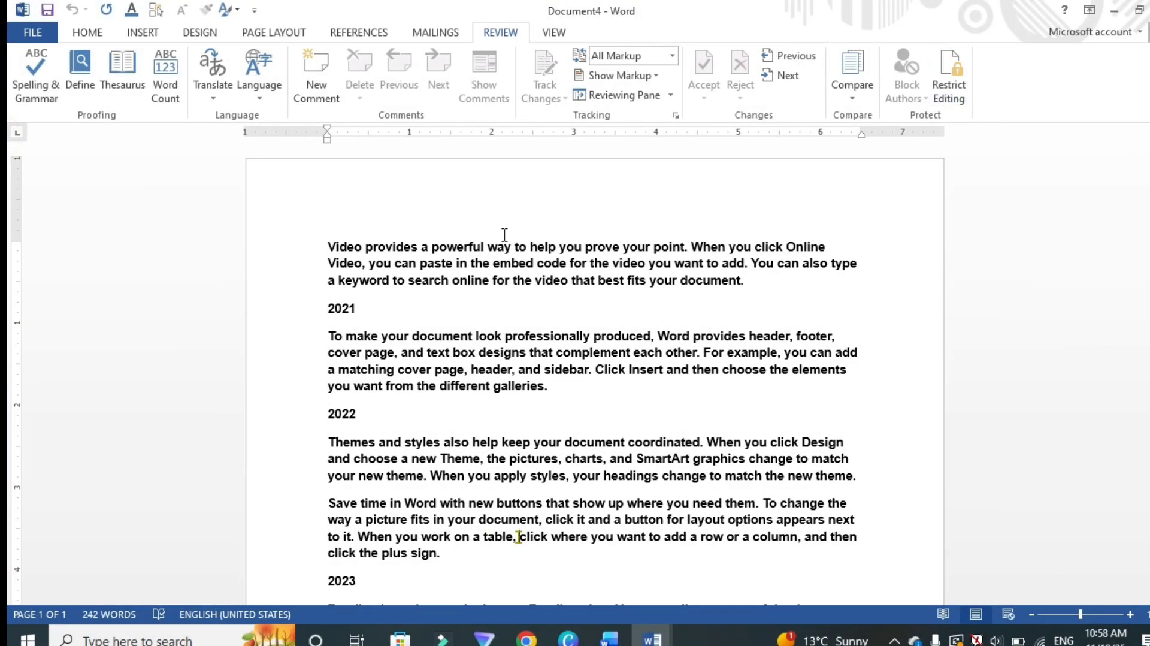
left_click(87, 34)
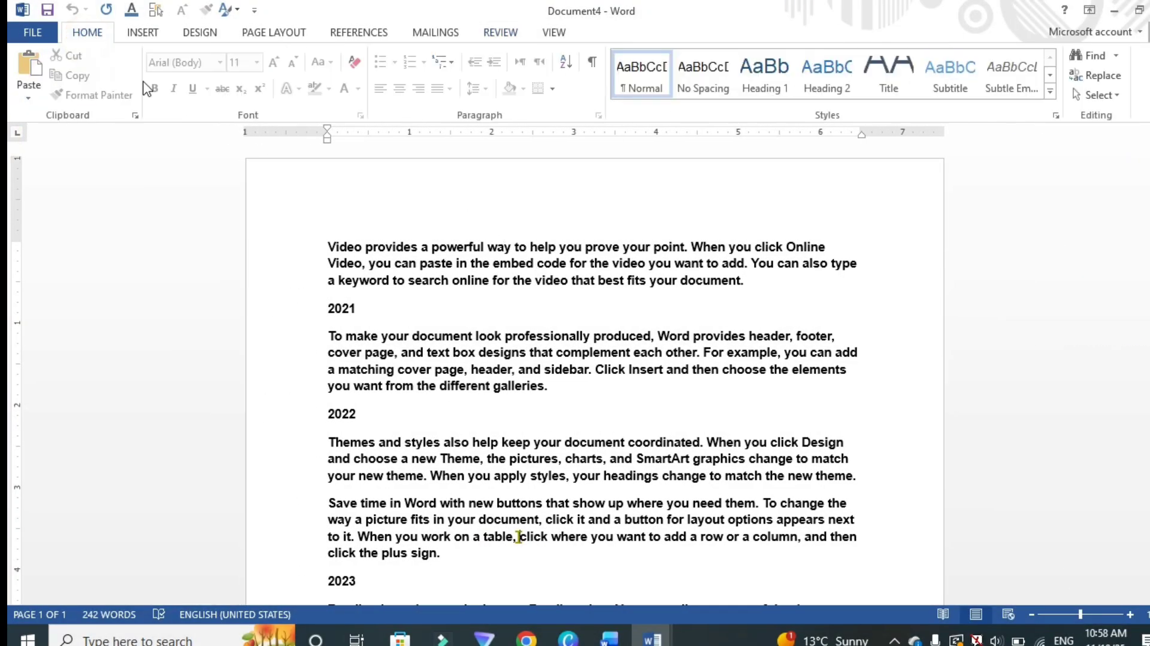
left_click_drag(325, 245, 362, 312)
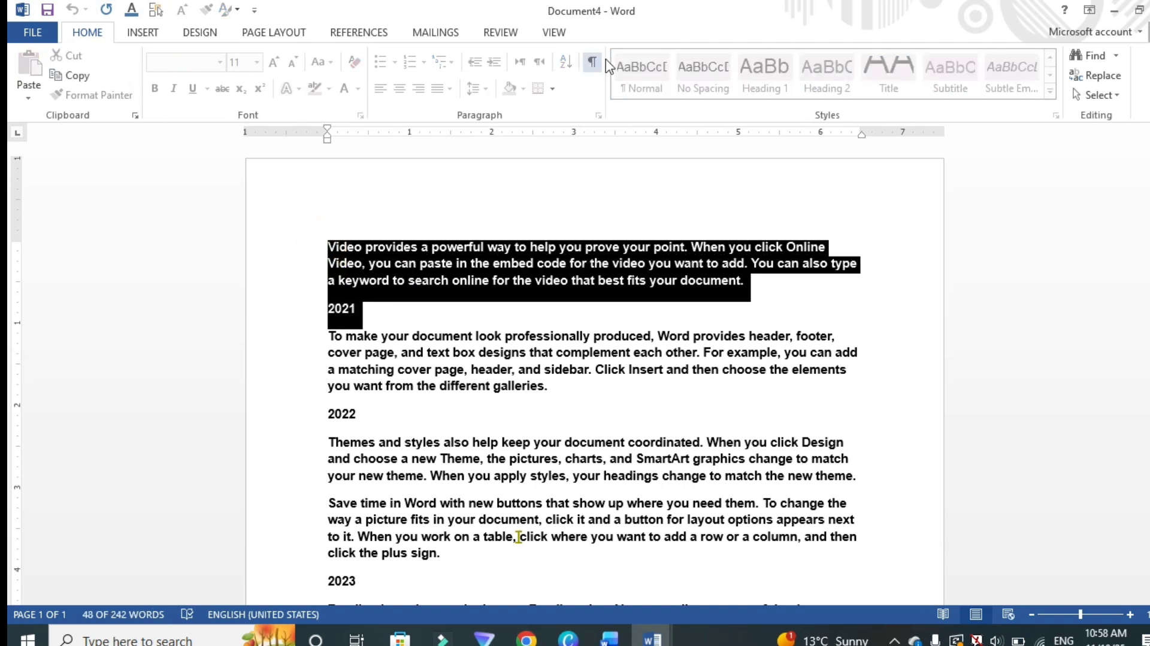
left_click(612, 279)
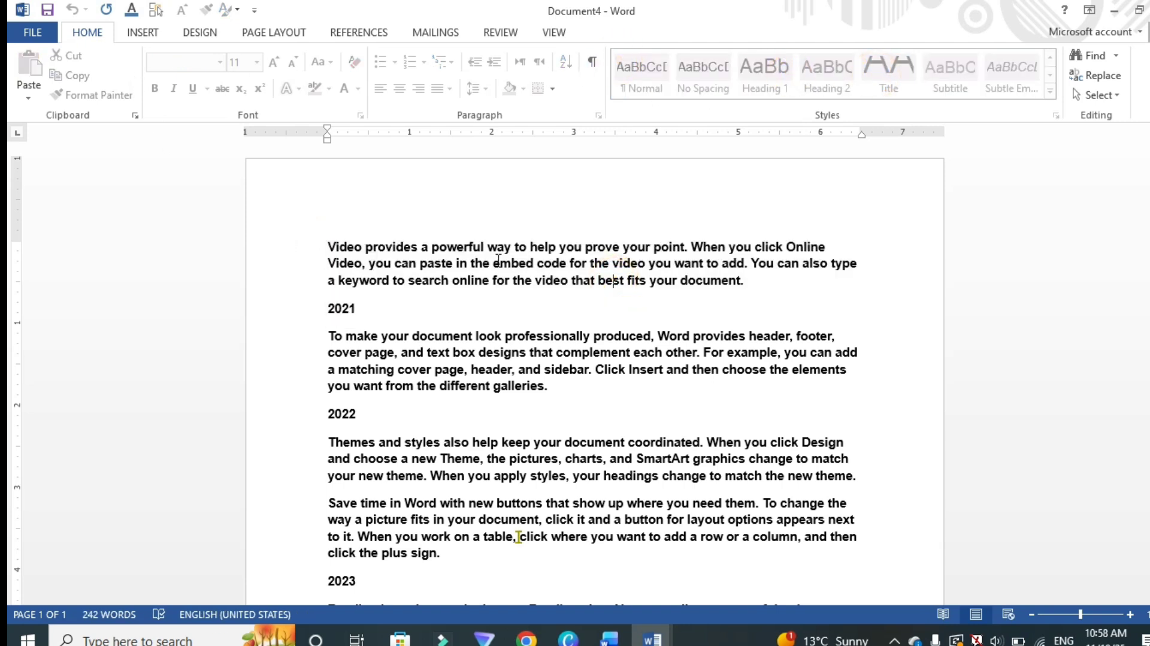
Step: Try to select and delete the document's text while protection is enforced
left_click(355, 250)
key("ctrl+a")
key("Delete")
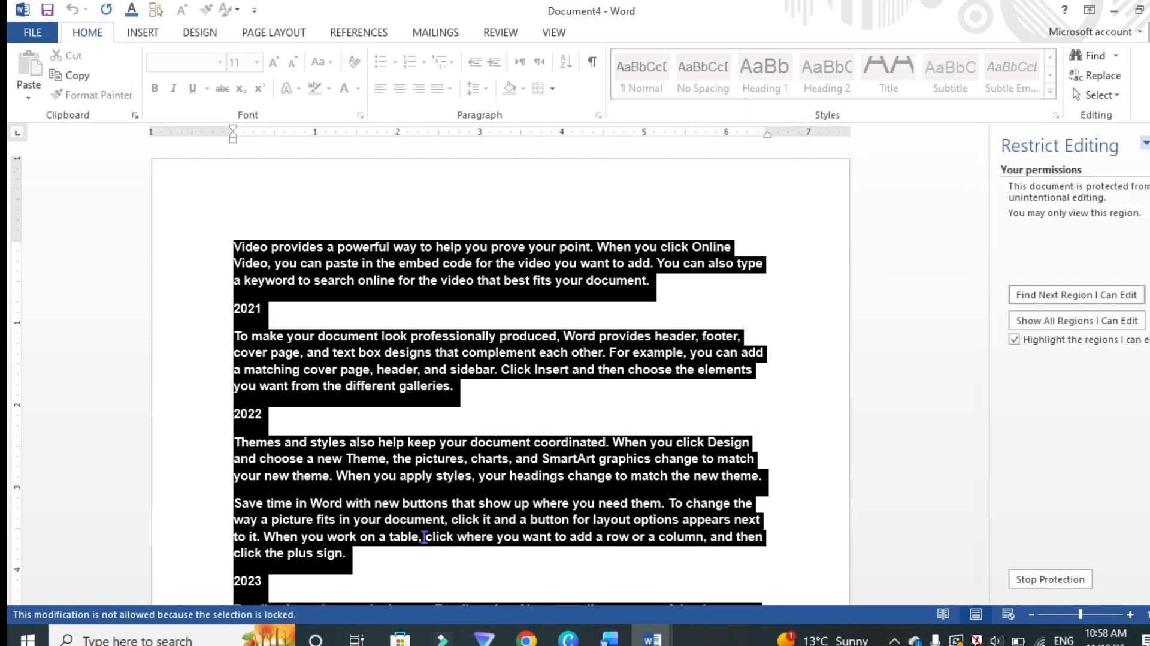
left_click(1148, 143)
left_click(554, 311)
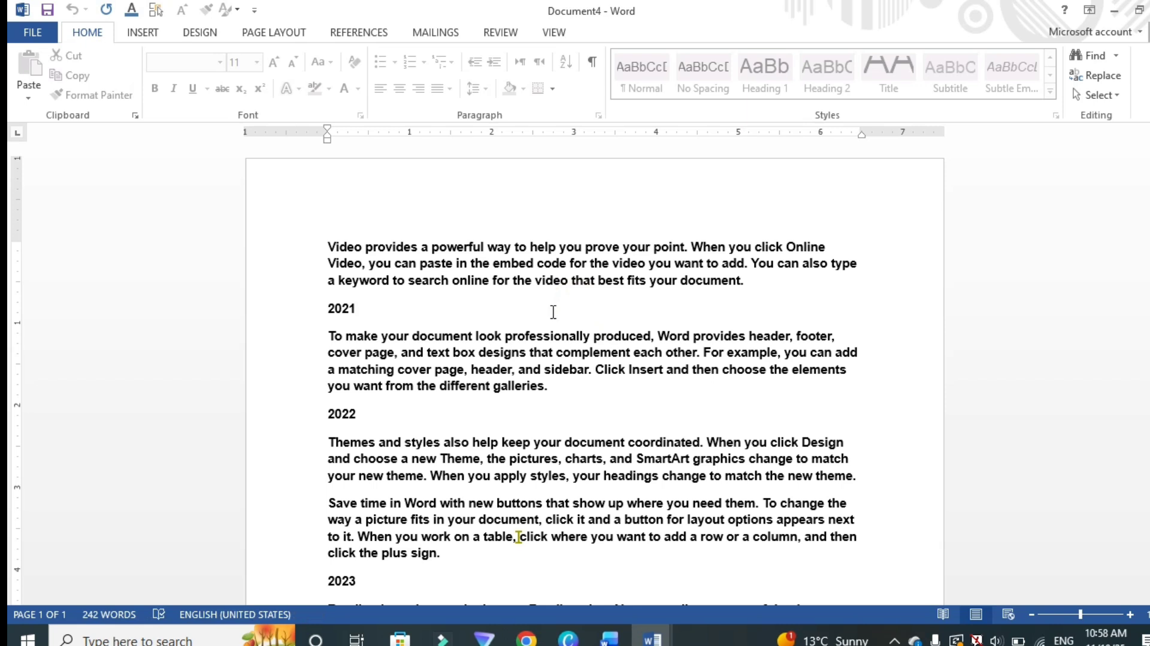
key("BackSpace")
Step: Reopen Restrict Editing and stop protection, entering the protection password
left_click(558, 333)
left_click(147, 32)
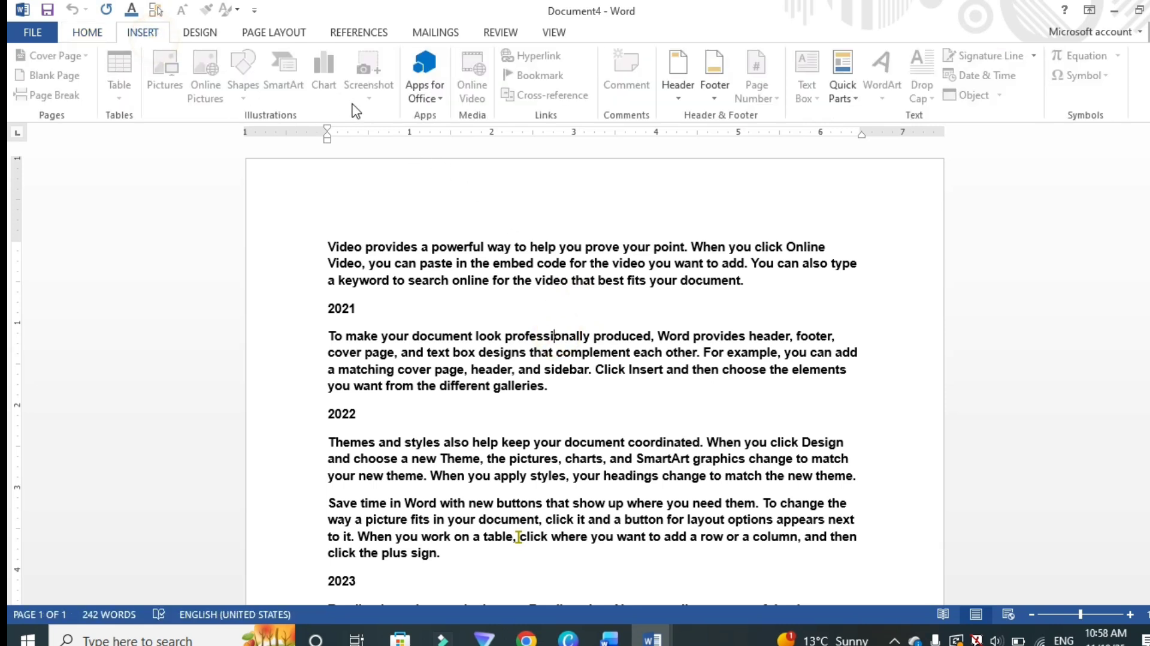
left_click(501, 31)
left_click(947, 87)
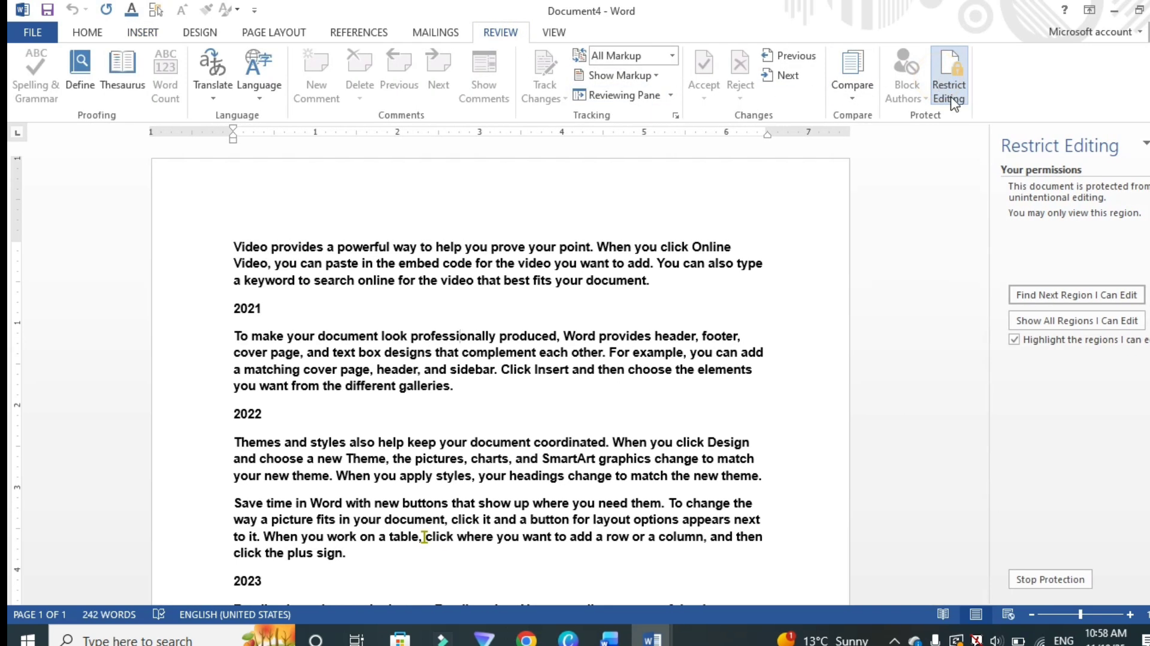
left_click(1051, 578)
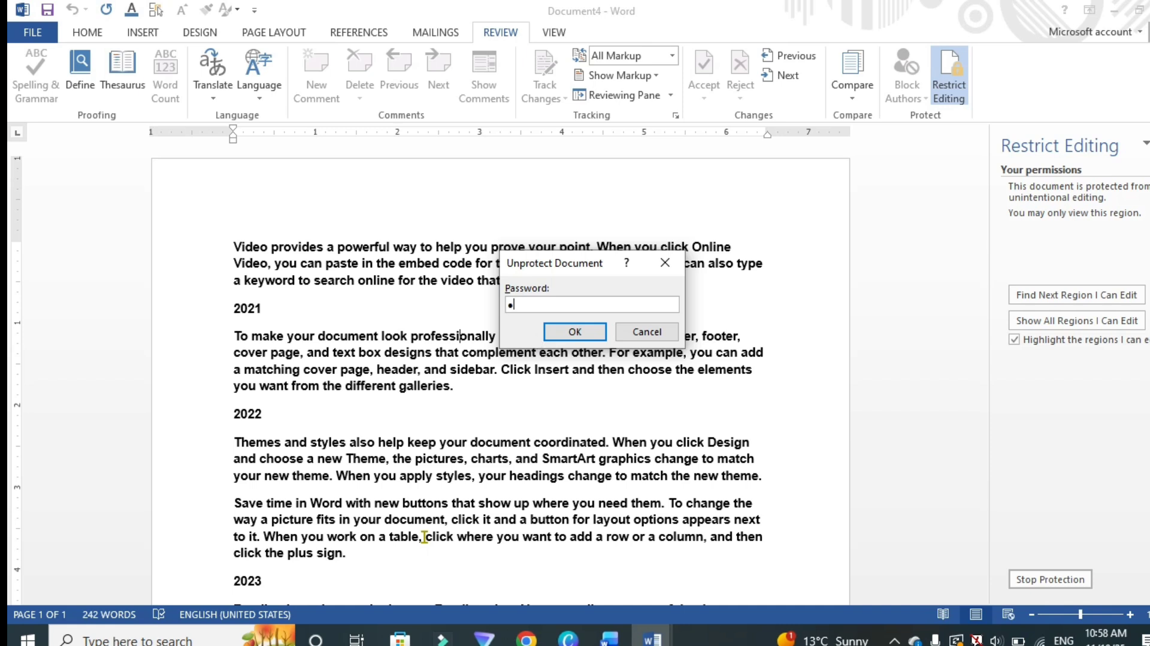
left_click(575, 331)
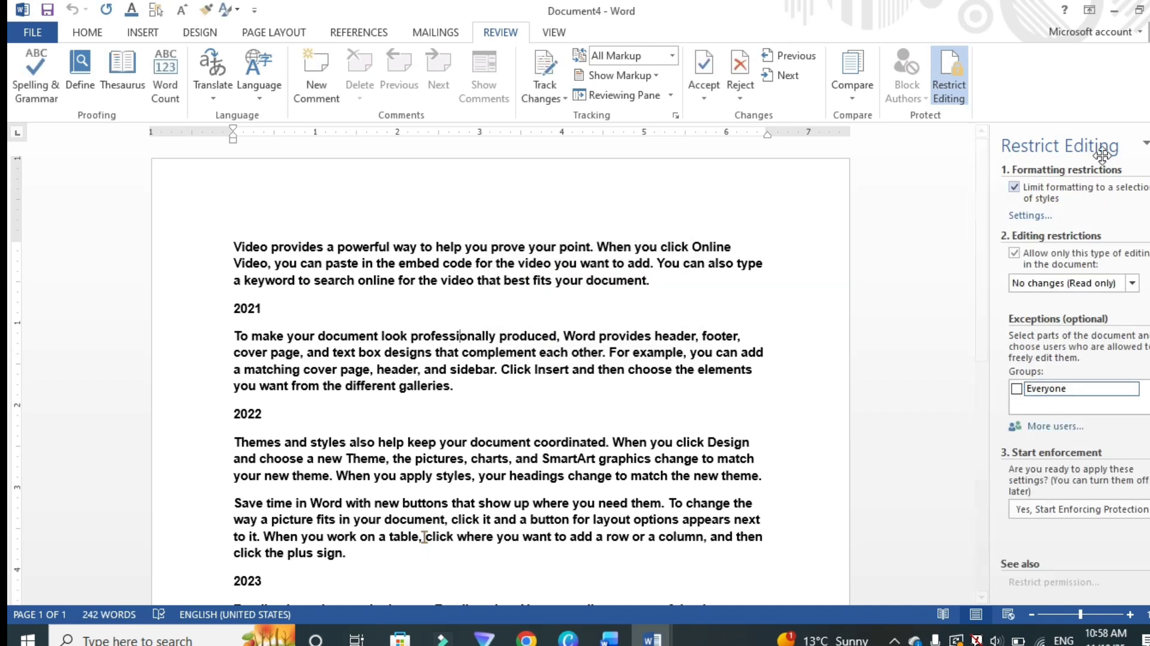
Step: Test editing by adding and removing a line of text after 2021, then close the Restrict Editing pane
left_click(437, 308)
key("Return")
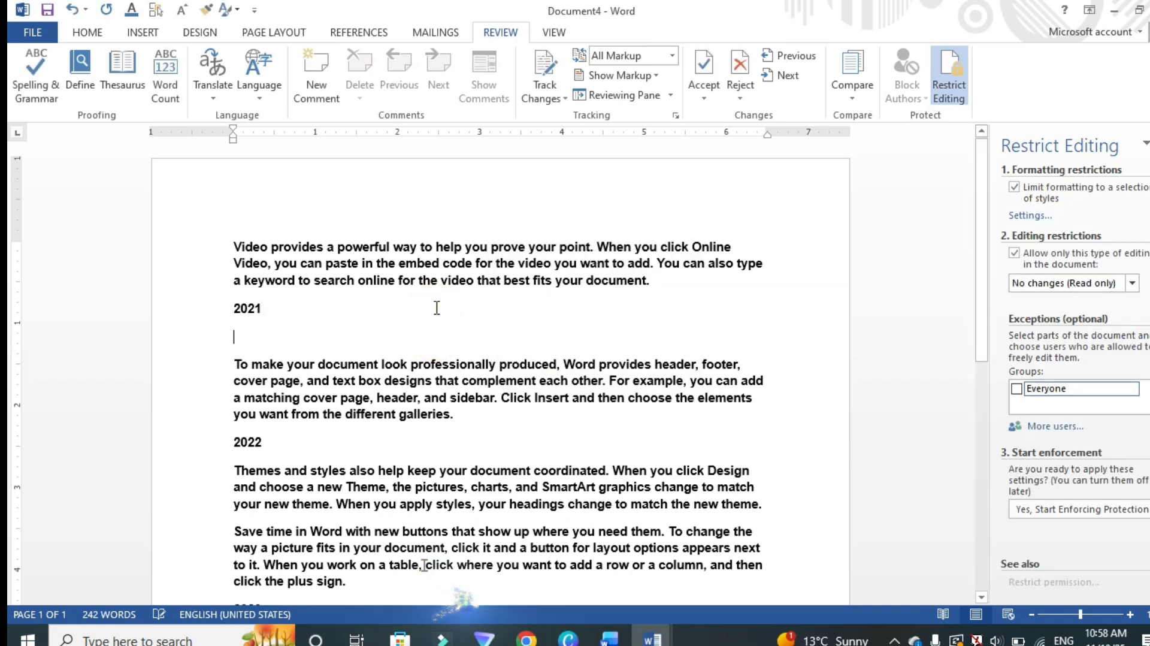
type("gdshdfh")
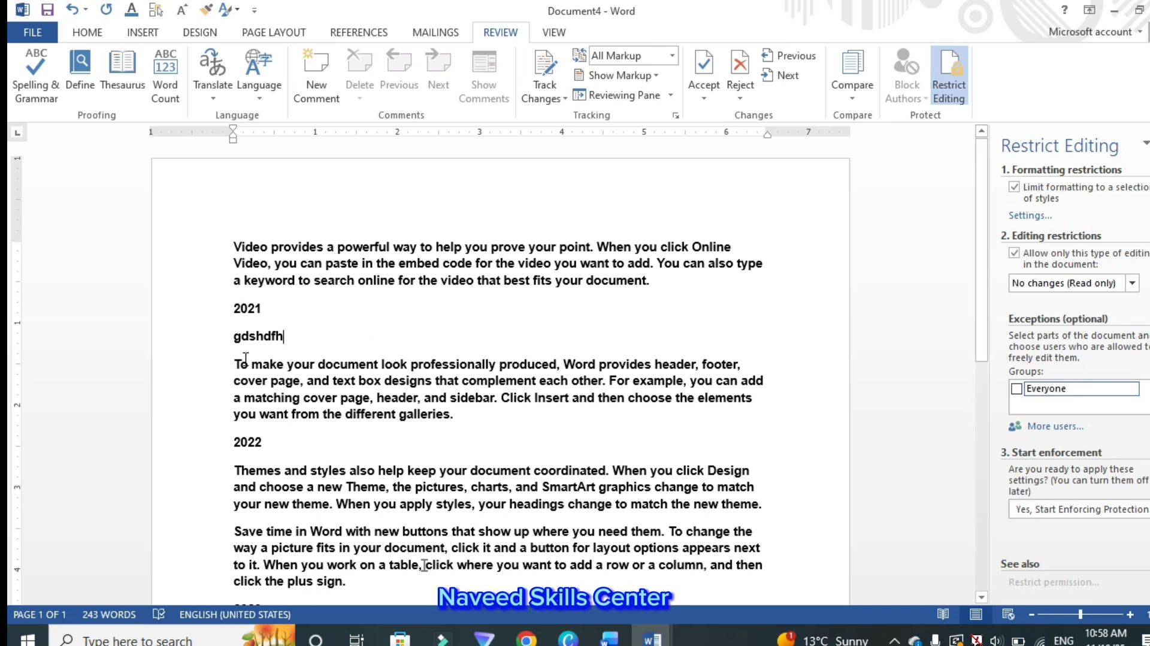
key("BackSpace")
key("BackSpace")
key("BackSpace")
key("BackSpace")
key("BackSpace")
key("BackSpace")
key("BackSpace")
key("BackSpace")
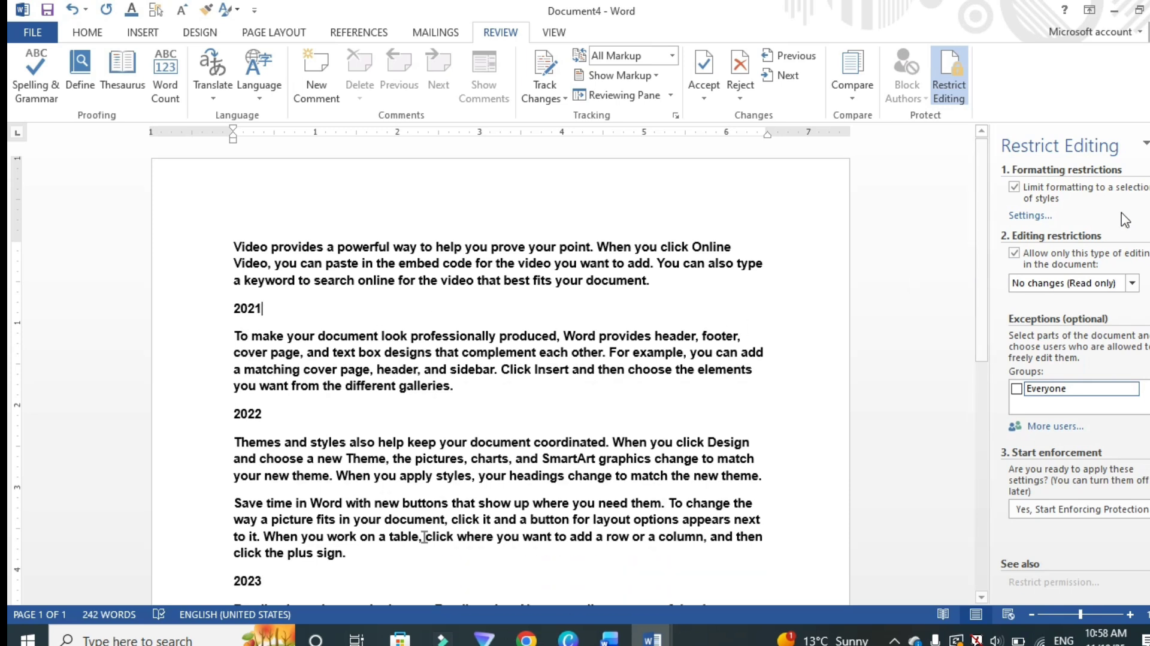
left_click(1149, 143)
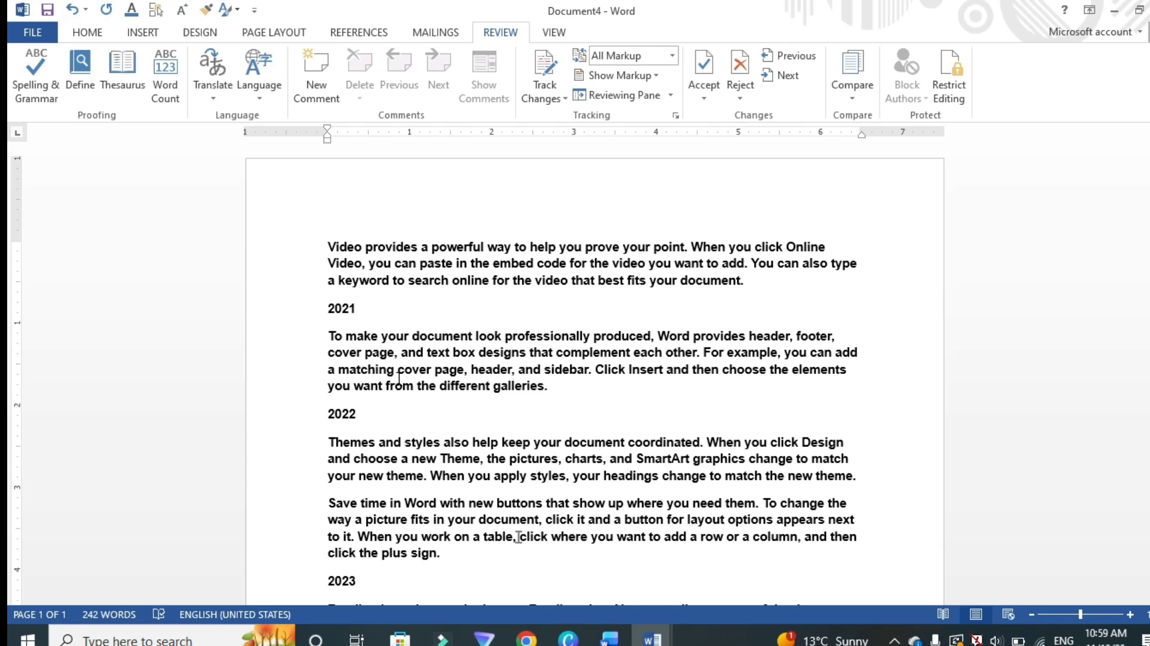